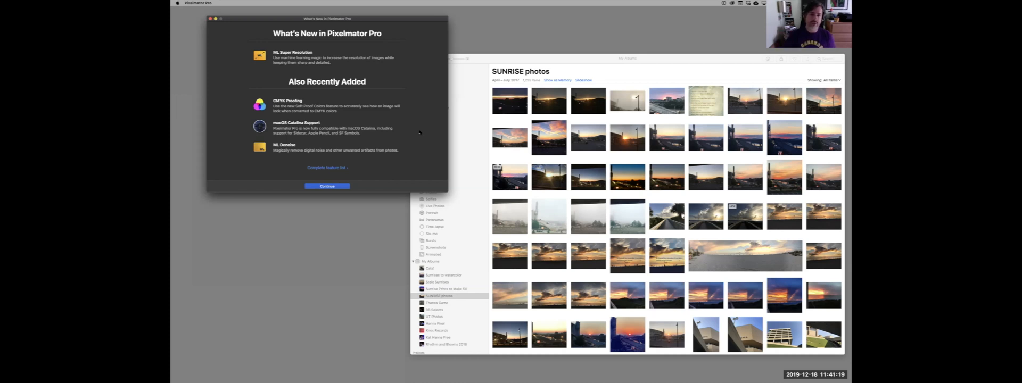
Dismiss the What's New window and activate the Type tool in the blank document.
{"action": "left_click", "coordinate": [337, 186]}
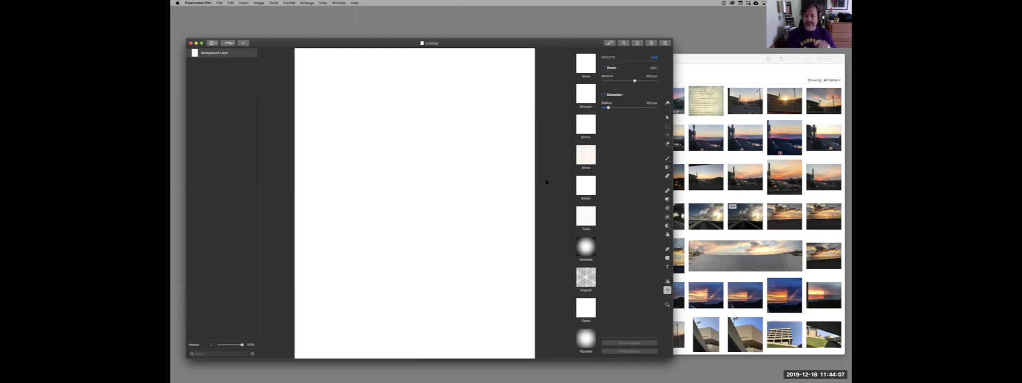
{"action": "left_click", "coordinate": [667, 267]}
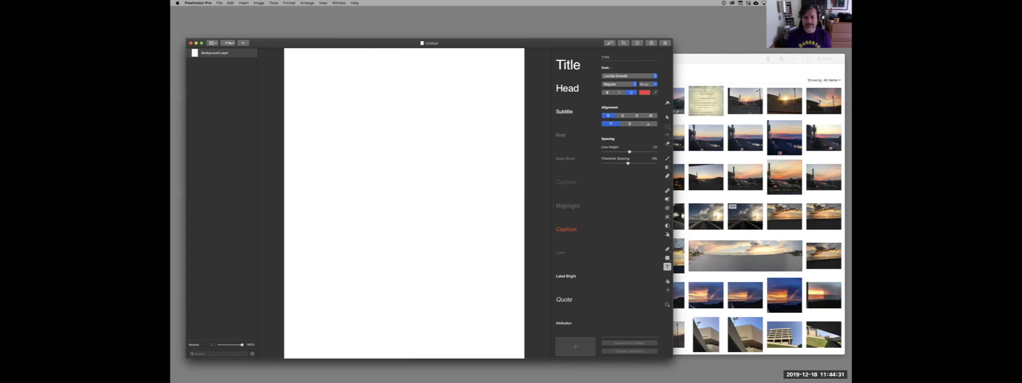
{"action": "left_click", "coordinate": [628, 76]}
{"action": "key", "text": "Down"}
{"action": "right_click", "coordinate": [594, 89]}
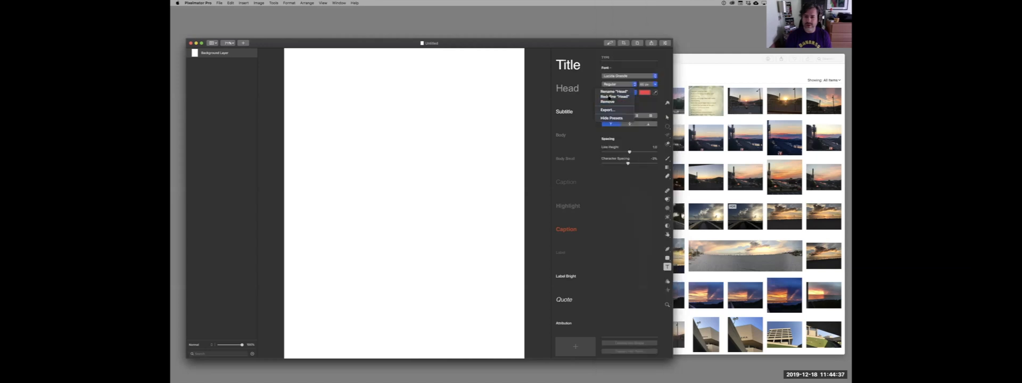
{"action": "left_click", "coordinate": [622, 132]}
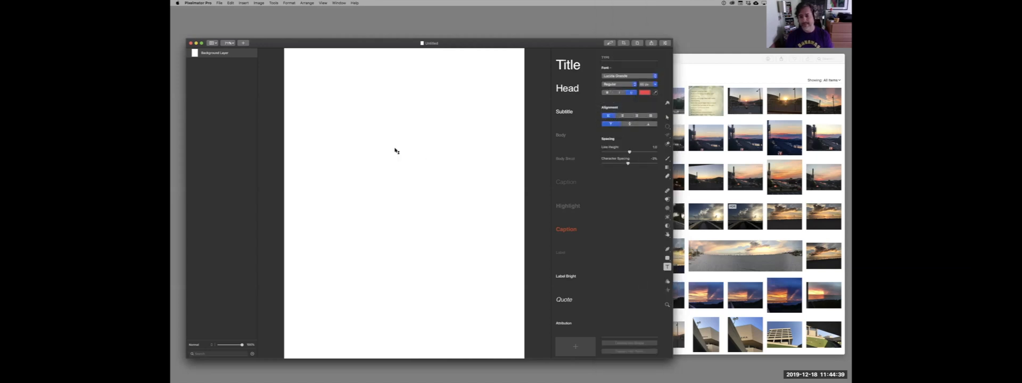
Draw a text box in the upper half of the page, shift it slightly and enter "Write some text".
{"action": "left_click_drag", "start_coordinate": [349, 128], "coordinate": [480, 192]}
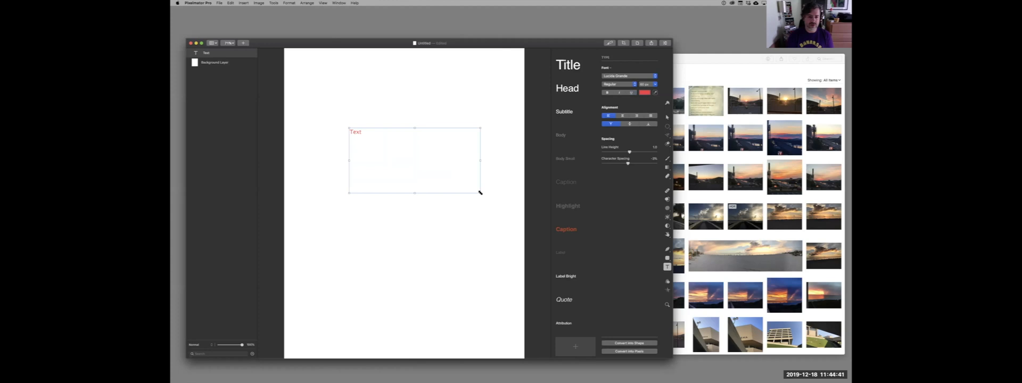
{"action": "left_click_drag", "start_coordinate": [364, 134], "coordinate": [349, 131]}
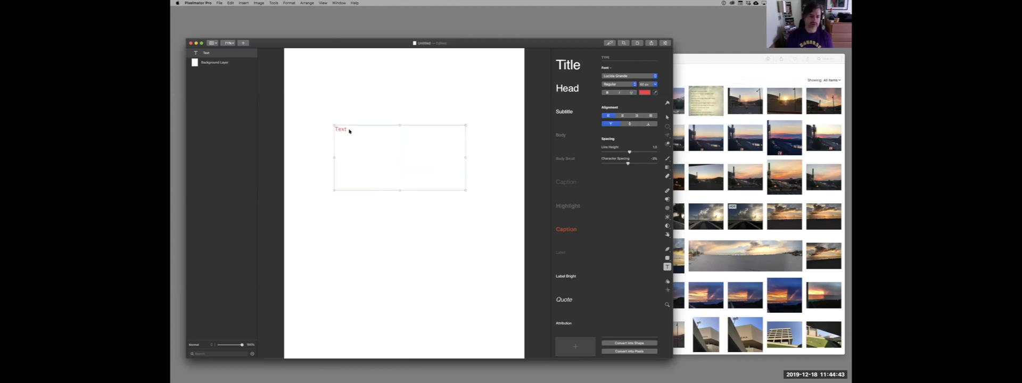
{"action": "double_click", "coordinate": [346, 130]}
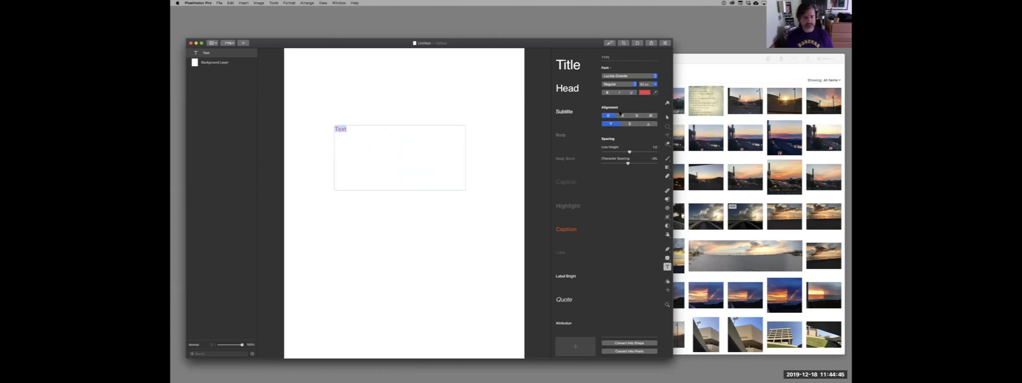
{"action": "type", "text": "Write some text"}
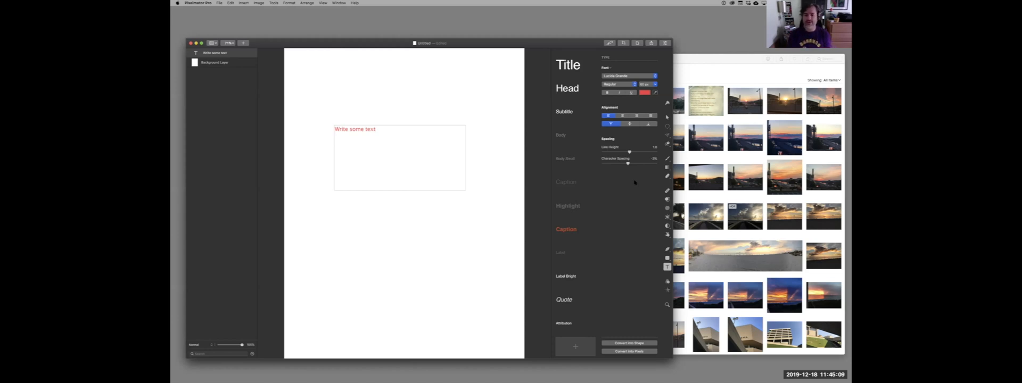
Set the font size of the whole "Write some text" line to 288 px.
{"action": "left_click_drag", "start_coordinate": [379, 129], "coordinate": [333, 130]}
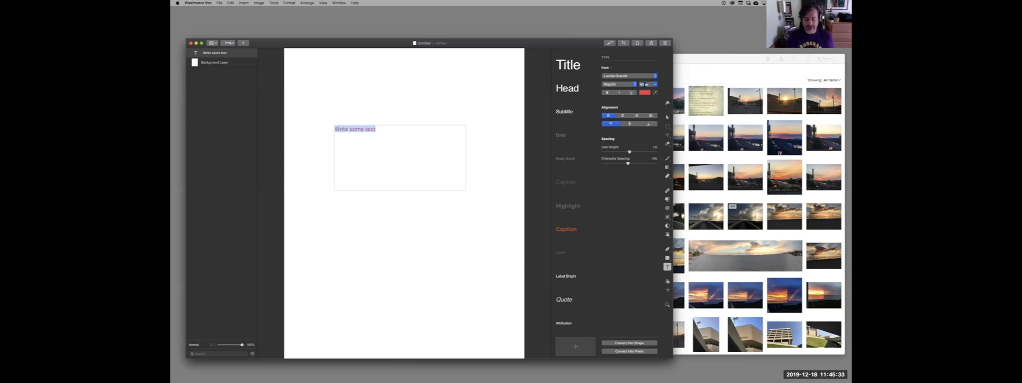
{"action": "double_click", "coordinate": [644, 85]}
{"action": "key", "text": "Tab"}
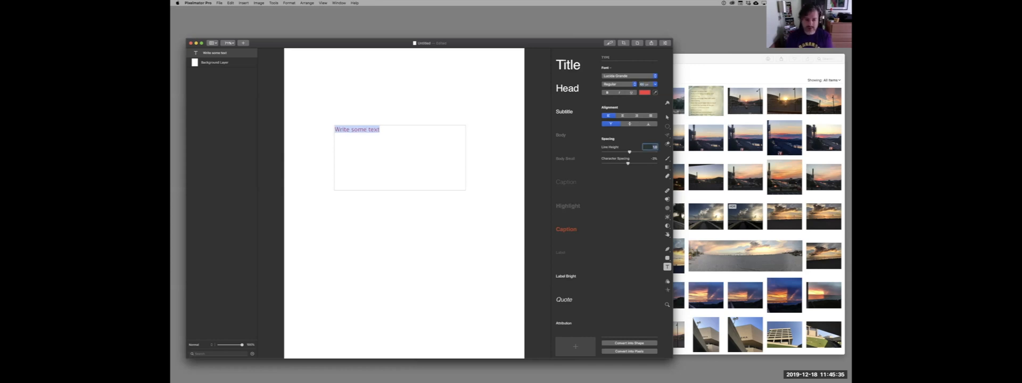
{"action": "left_click", "coordinate": [654, 85]}
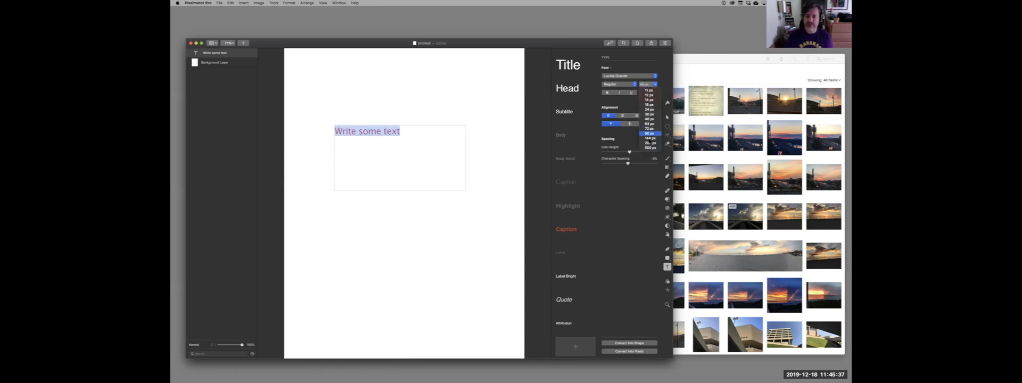
{"action": "left_click", "coordinate": [649, 143]}
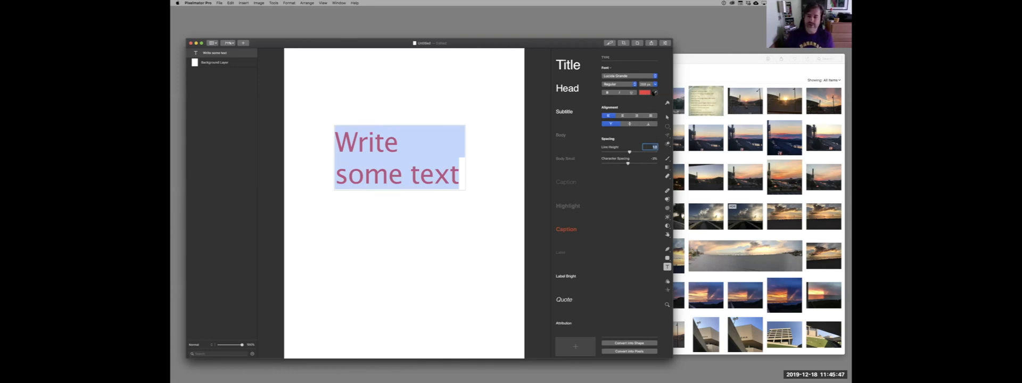
Change the selected text's color to black by darkening it fully in the color picker.
{"action": "left_click", "coordinate": [644, 93]}
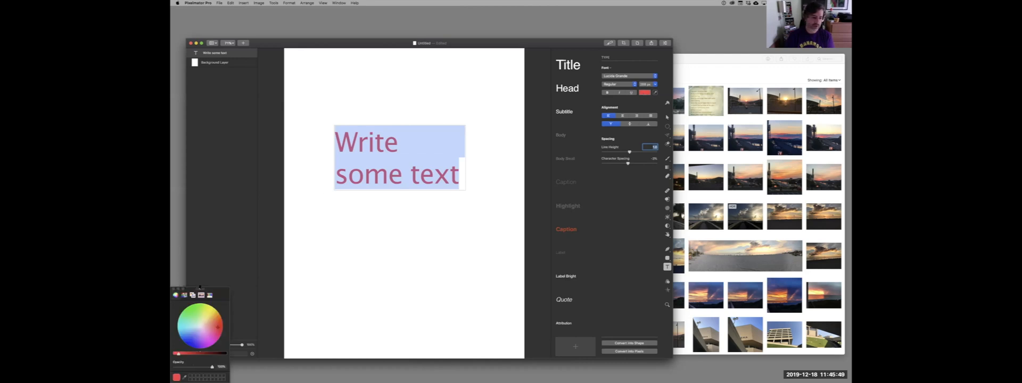
{"action": "left_click_drag", "start_coordinate": [199, 288], "coordinate": [261, 93]}
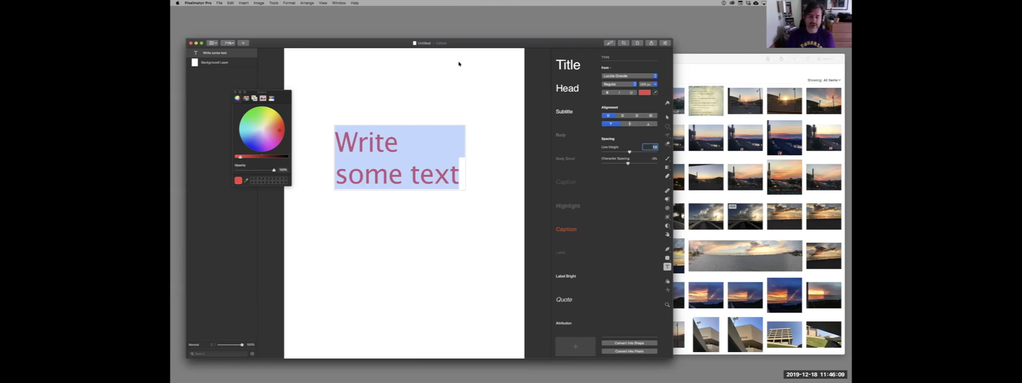
{"action": "left_click_drag", "start_coordinate": [457, 43], "coordinate": [488, 28]}
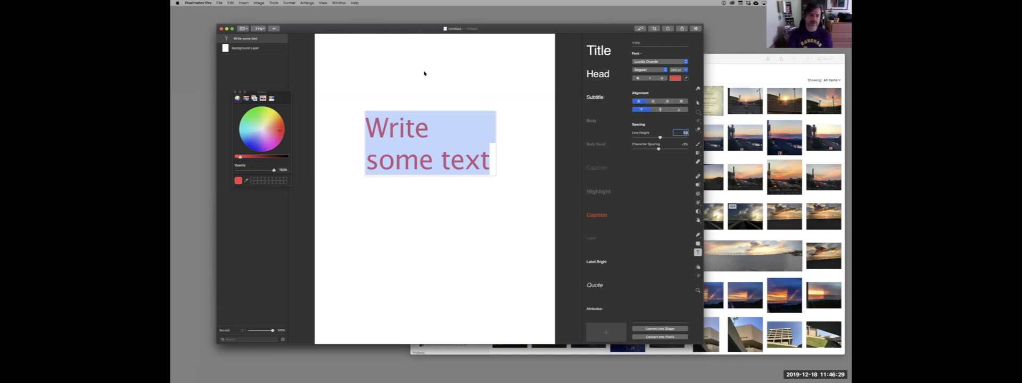
{"action": "left_click_drag", "start_coordinate": [267, 91], "coordinate": [238, 87]}
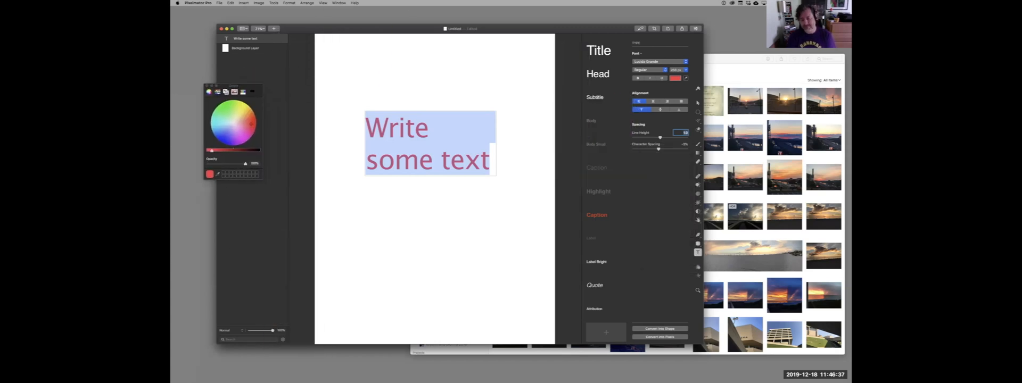
{"action": "left_click_drag", "start_coordinate": [233, 151], "coordinate": [259, 151]}
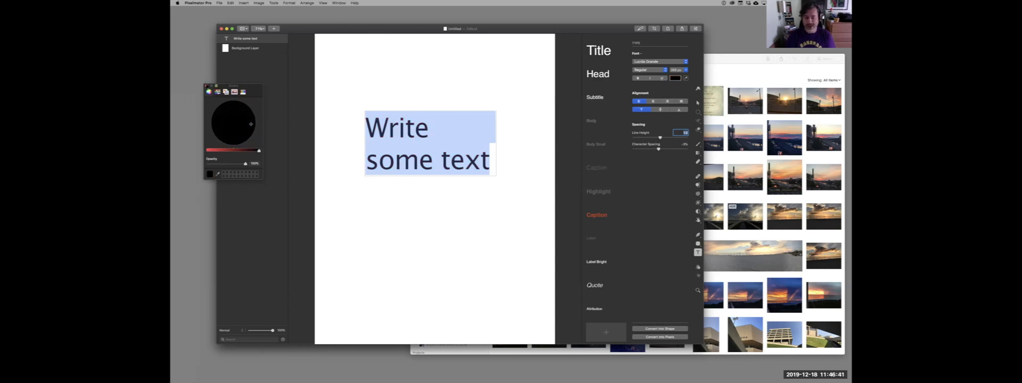
{"action": "left_click", "coordinate": [207, 86]}
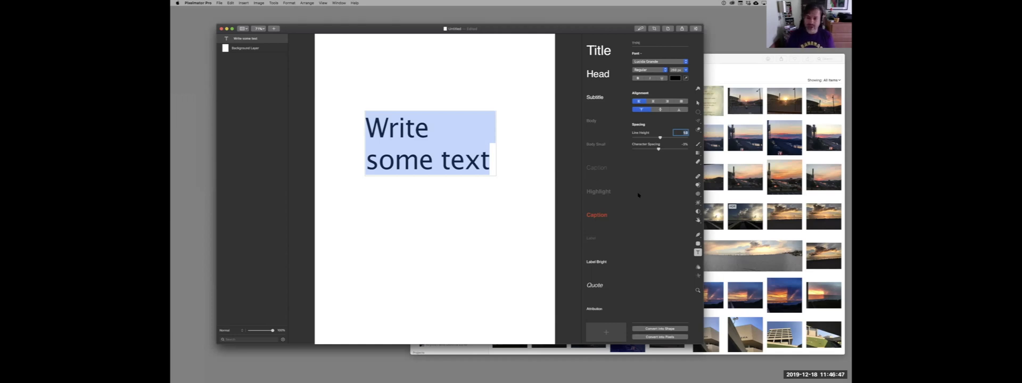
Finish editing the text and select the background layer.
{"action": "key", "text": "Return"}
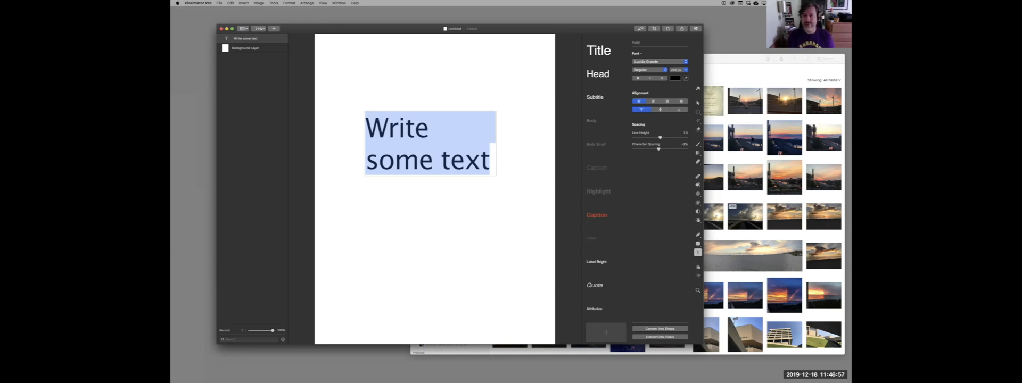
{"action": "key", "text": "Escape"}
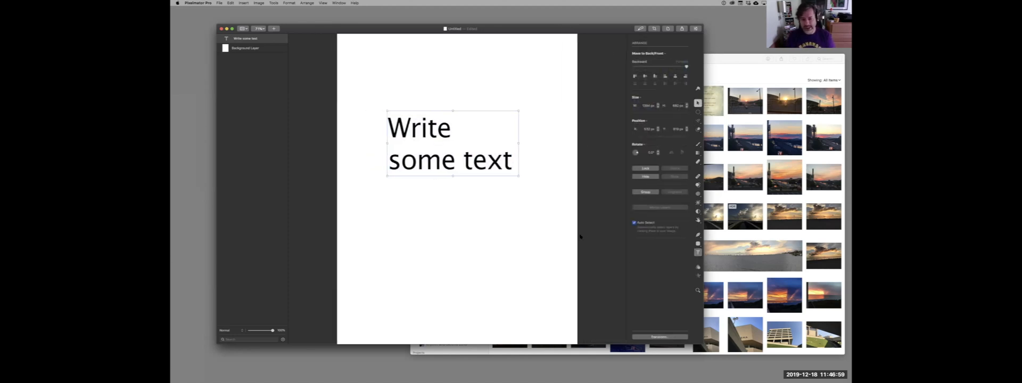
{"action": "left_click", "coordinate": [534, 208]}
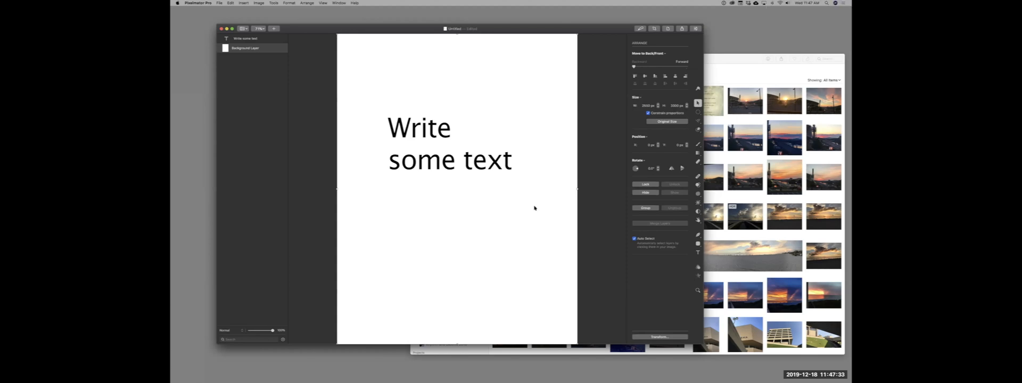
{"action": "key", "text": "XF86AudioRaiseVolume"}
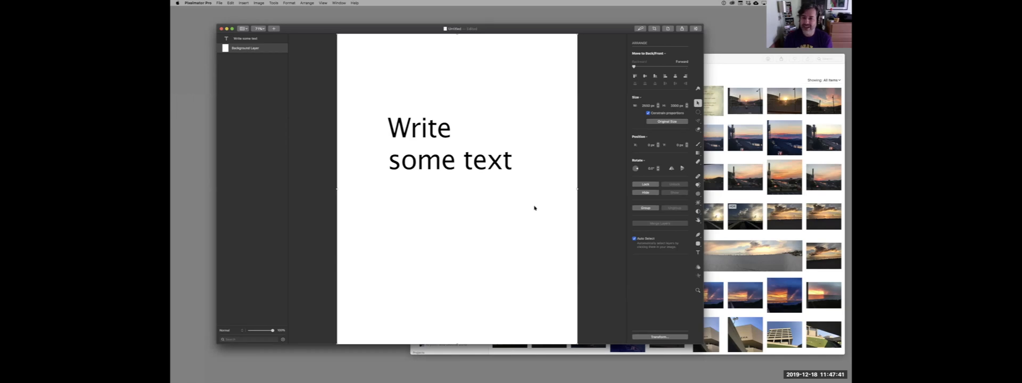
{"action": "key", "text": "XF86AudioRaiseVolume"}
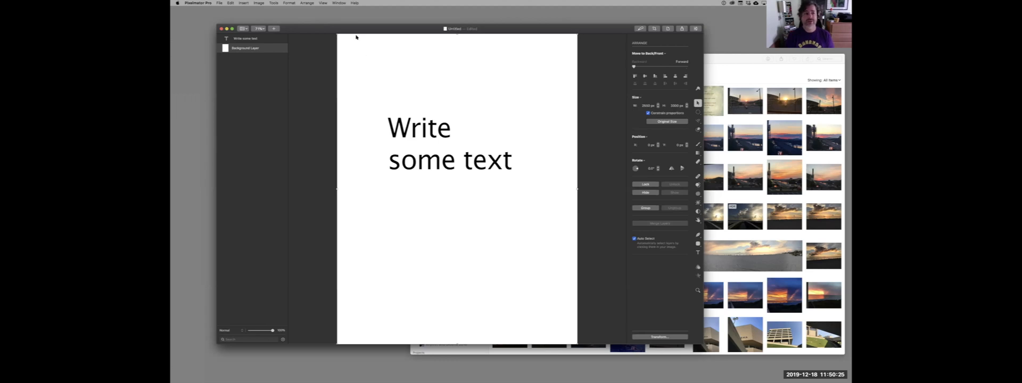
{"action": "mouse_move", "coordinate": [366, 29]}
{"action": "left_mouse_down"}
{"action": "mouse_move", "coordinate": [350, 19]}
{"action": "mouse_move", "coordinate": [383, 26]}
{"action": "left_mouse_up"}
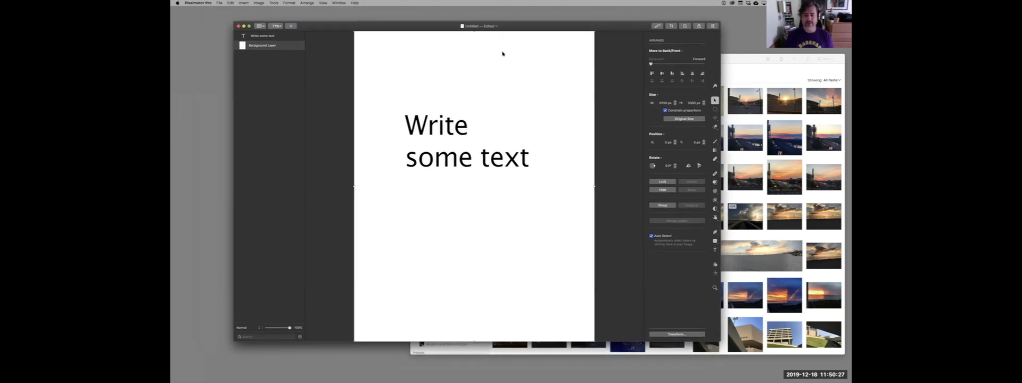
{"action": "left_click", "coordinate": [738, 58]}
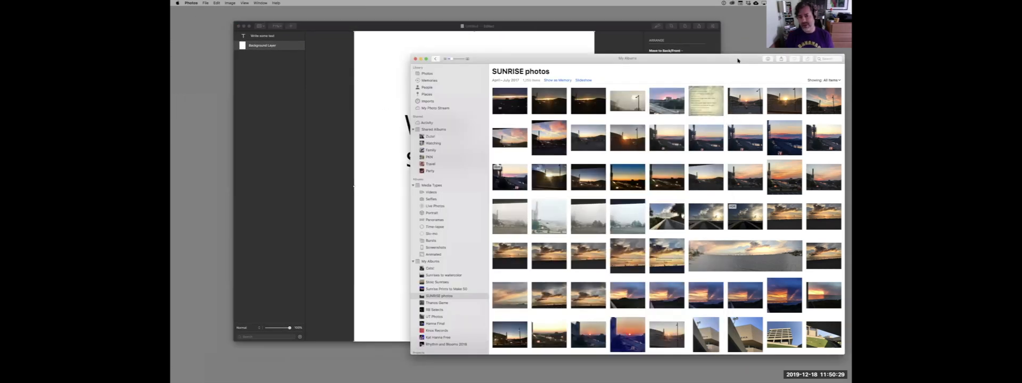
{"action": "left_click", "coordinate": [626, 29]}
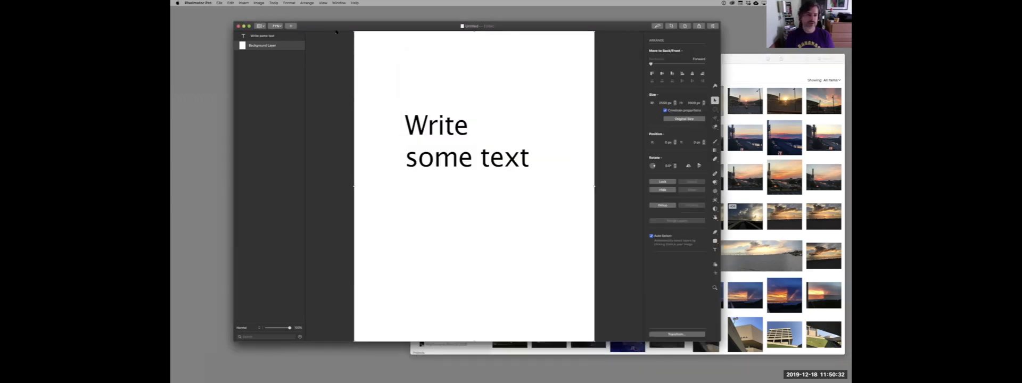
Create a new document from the Kermit tea-drinking picture in the Photos library and enlarge it for viewing.
{"action": "left_click", "coordinate": [219, 2]}
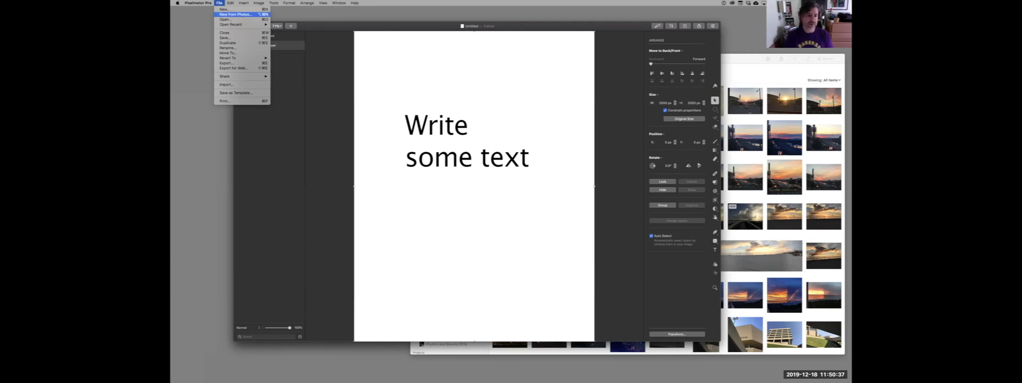
{"action": "left_click", "coordinate": [235, 15]}
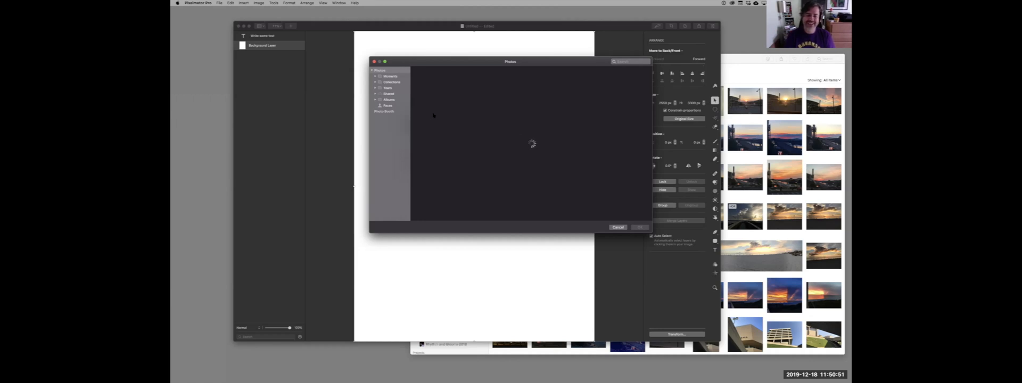
{"action": "left_click", "coordinate": [375, 100]}
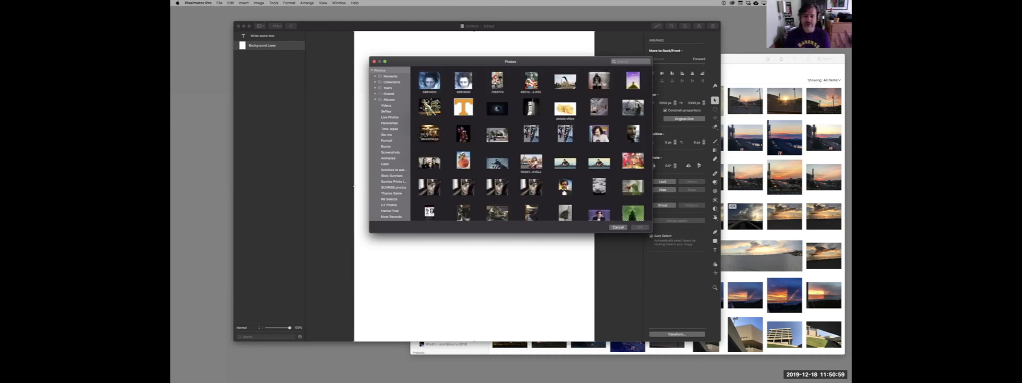
{"action": "left_click", "coordinate": [633, 187]}
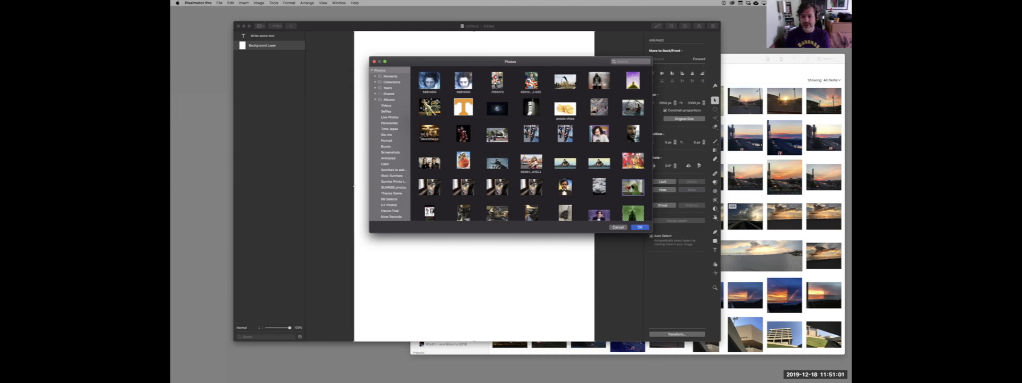
{"action": "left_click", "coordinate": [639, 227]}
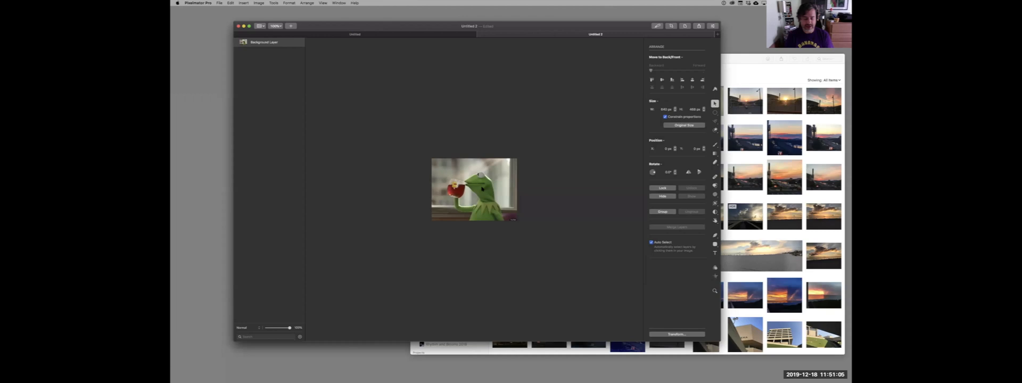
{"action": "scroll", "coordinate": [478, 192], "scroll_direction": "up", "scroll_amount": 5}
{"action": "scroll", "coordinate": [479, 192], "scroll_direction": "down", "scroll_amount": 3}
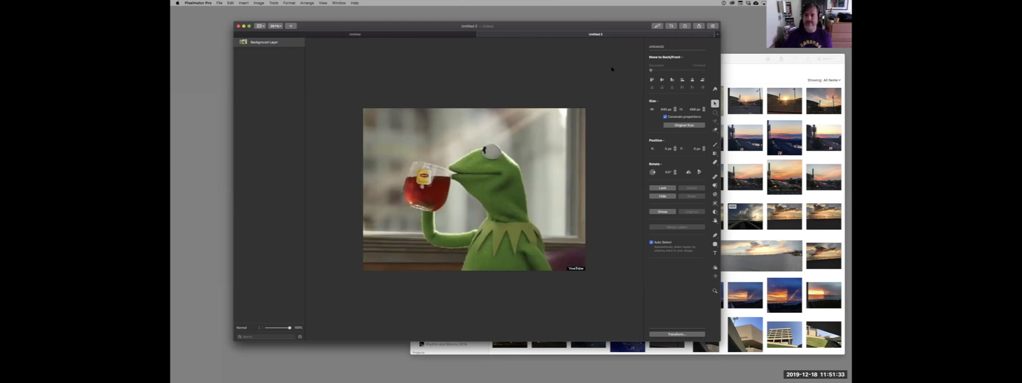
Switch to Photos and open the dusk photo with the orange T sign from the SUNRISE photos album.
{"action": "left_click", "coordinate": [743, 56]}
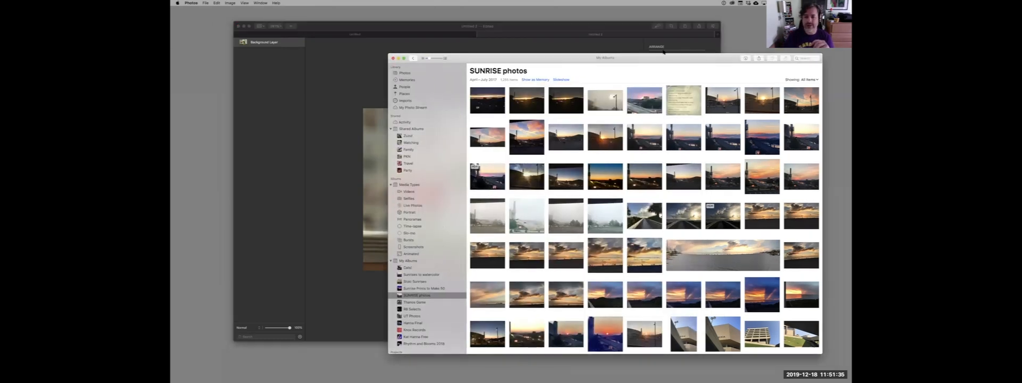
{"action": "left_click_drag", "start_coordinate": [743, 57], "coordinate": [666, 50]}
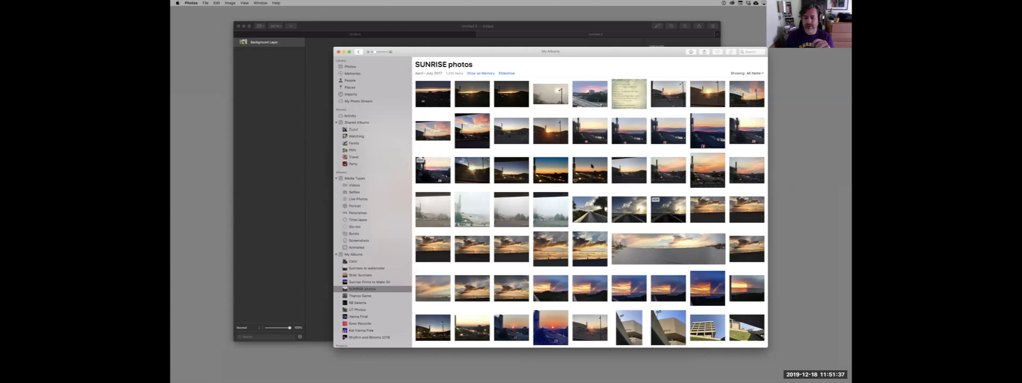
{"action": "double_click", "coordinate": [592, 166]}
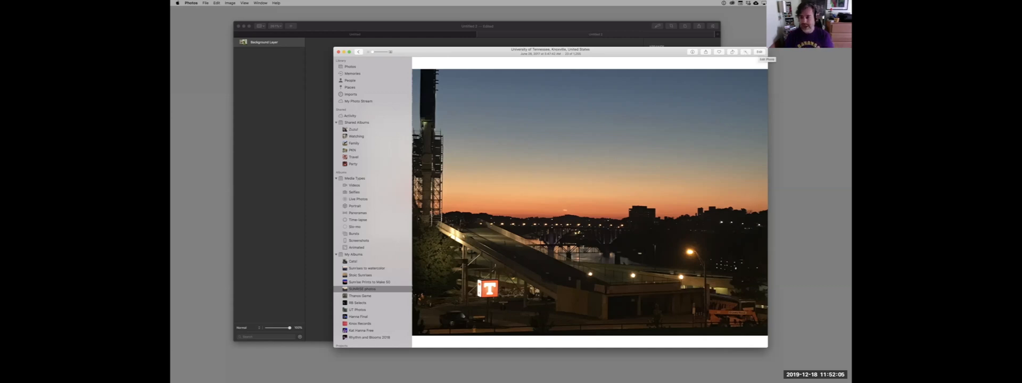
Edit the dusk photo in Photos, try the automatic Light enhancement and revert the photo to its original.
{"action": "left_click", "coordinate": [759, 52]}
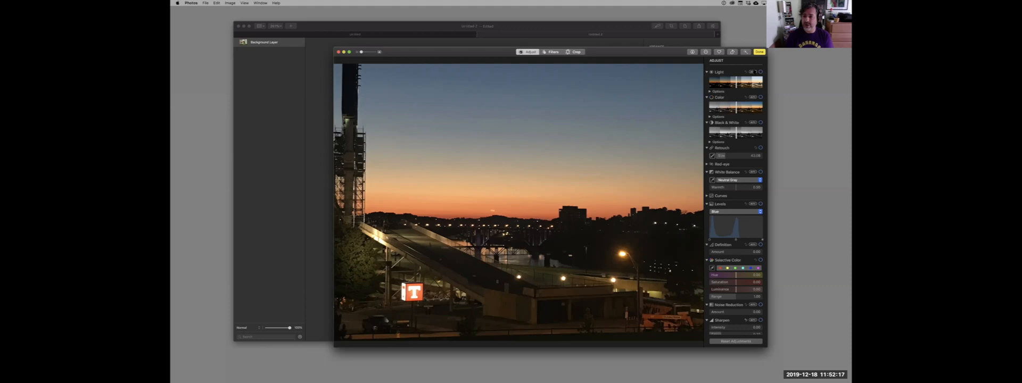
{"action": "left_click", "coordinate": [753, 72]}
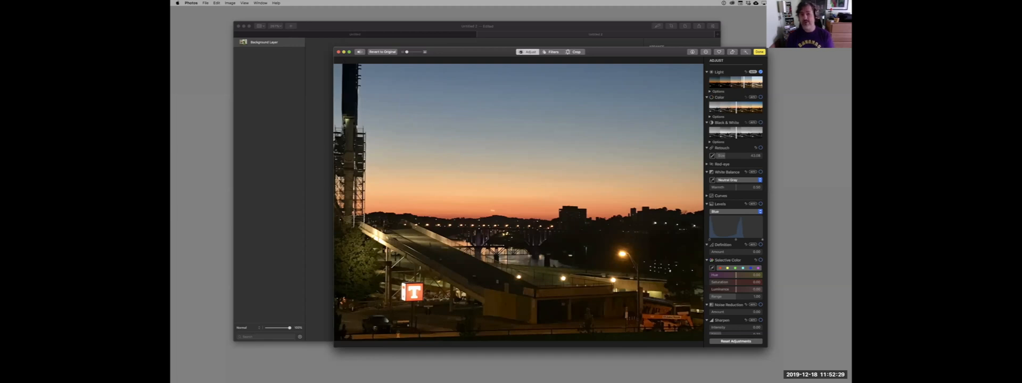
{"action": "left_click", "coordinate": [383, 53]}
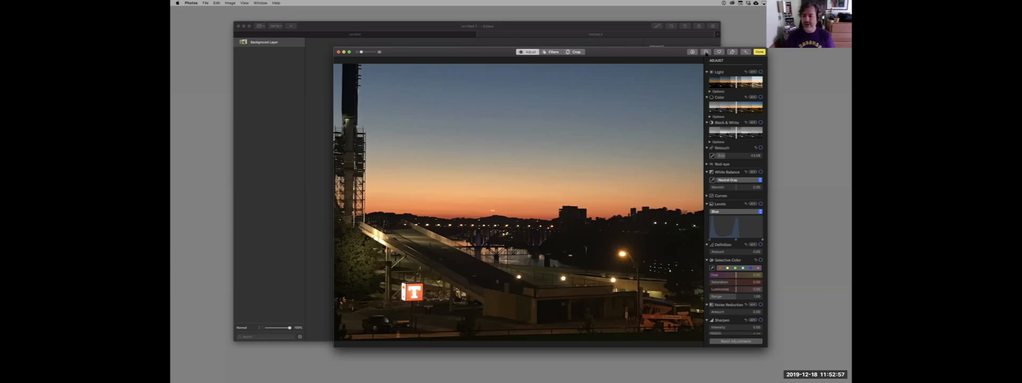
Open the dusk photo in the Pixelmator Pro extension within Photos and compare it with the standalone Pixelmator Pro window.
{"action": "left_click", "coordinate": [705, 51]}
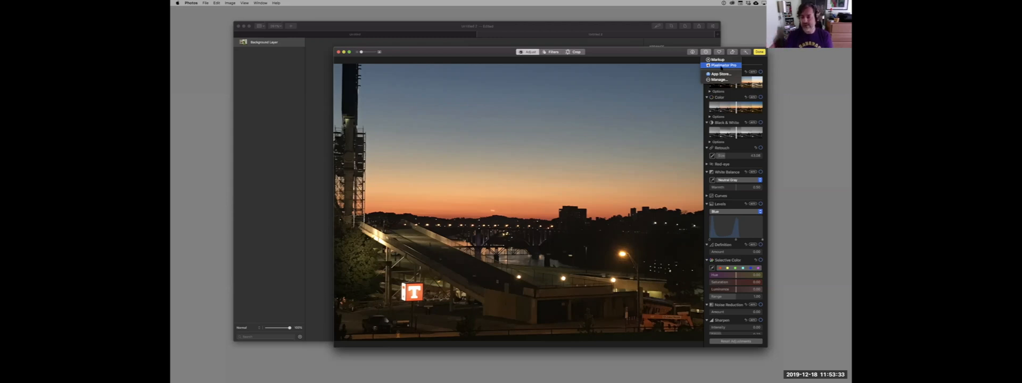
{"action": "left_click", "coordinate": [722, 66]}
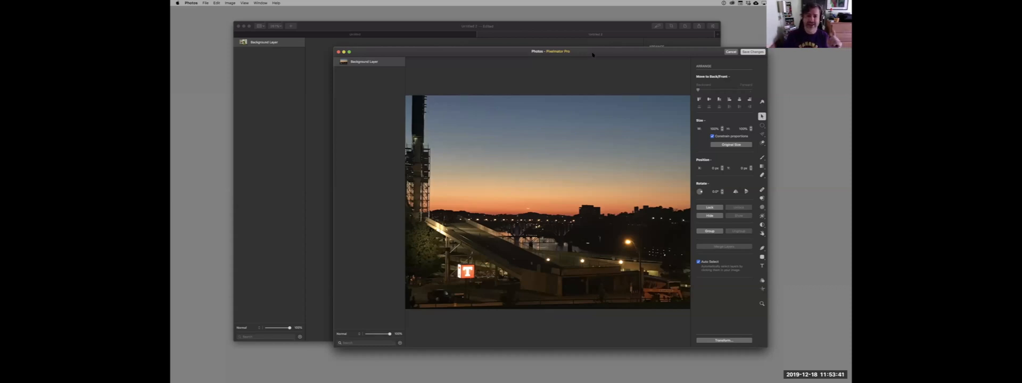
{"action": "left_click", "coordinate": [547, 26]}
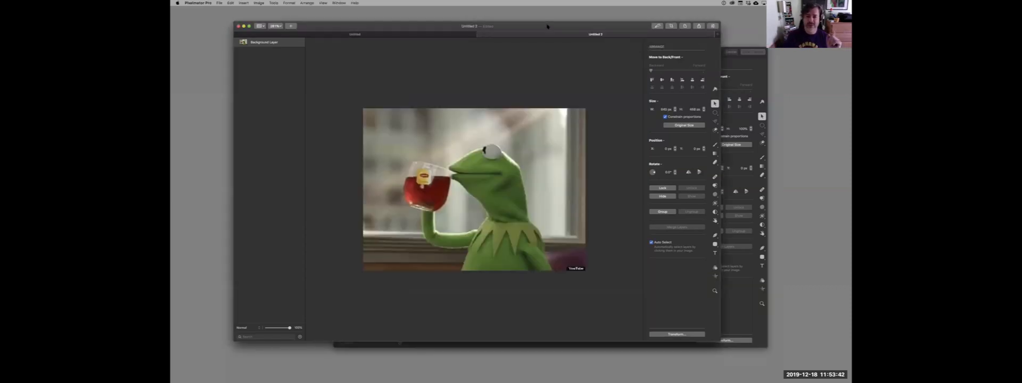
{"action": "left_click", "coordinate": [731, 64]}
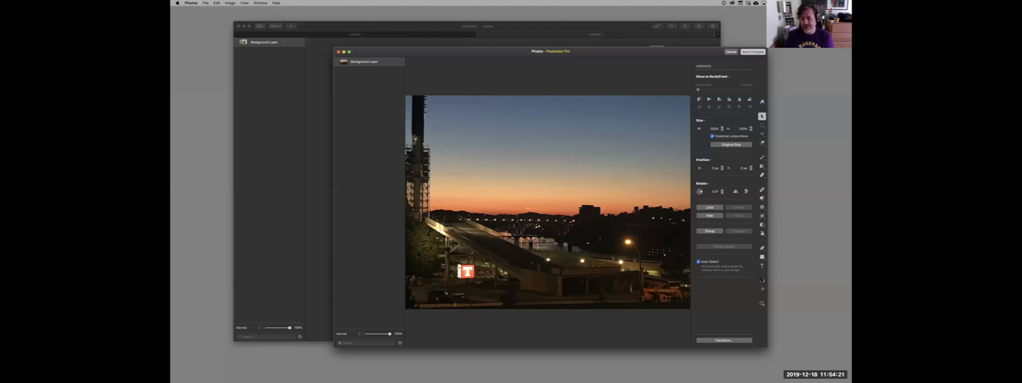
Try lowering the dusk photo's Exposure in the color adjustments, and discard the changes by closing the Pixelmator Pro extension.
{"action": "left_click", "coordinate": [762, 281]}
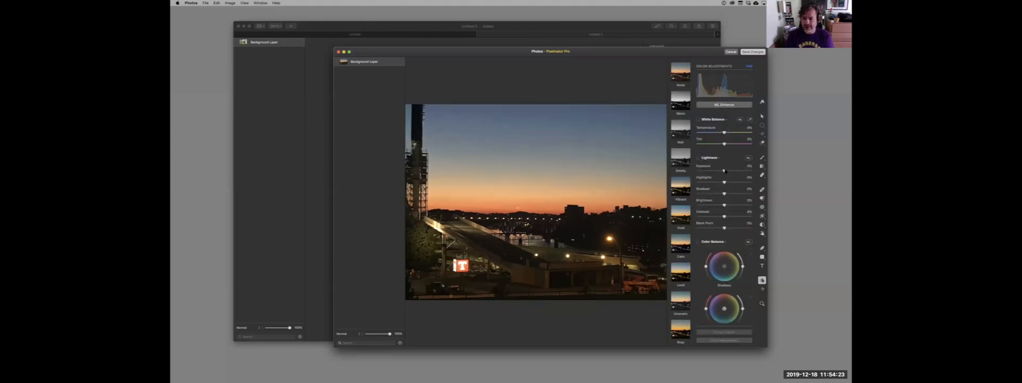
{"action": "left_click_drag", "start_coordinate": [724, 171], "coordinate": [715, 170]}
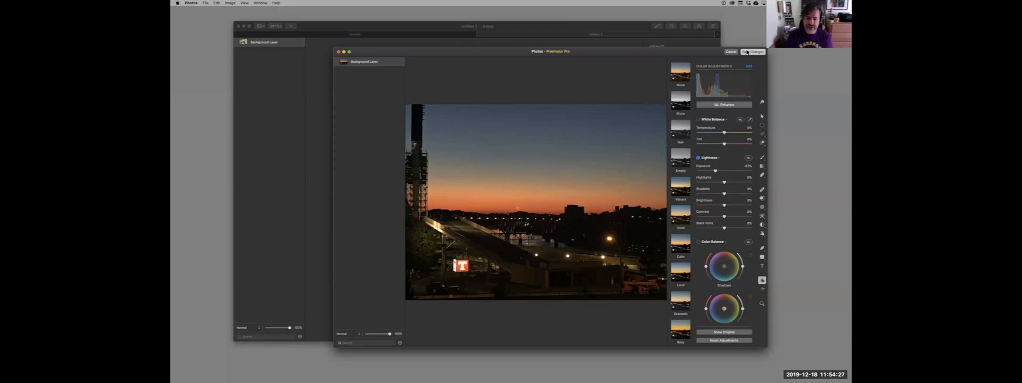
{"action": "left_click", "coordinate": [730, 52]}
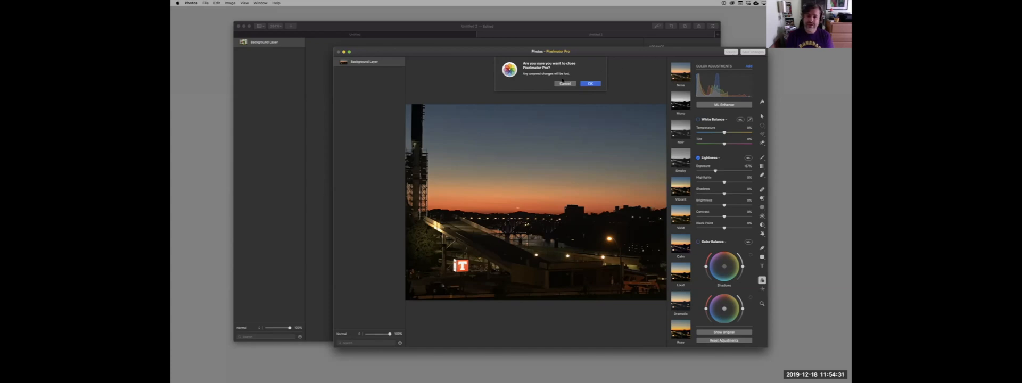
{"action": "left_click", "coordinate": [589, 84]}
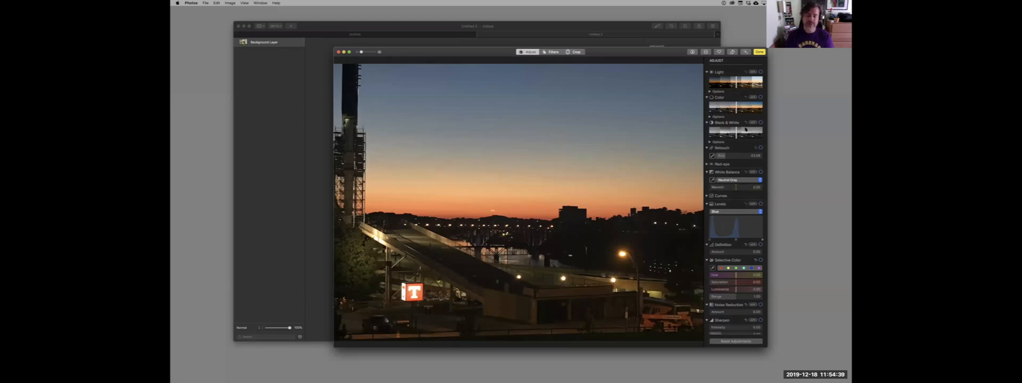
Finish editing the dusk photo in Photos and move the Photos window aside to uncover more of the Pixelmator Pro window.
{"action": "left_click_drag", "start_coordinate": [651, 50], "coordinate": [691, 59]}
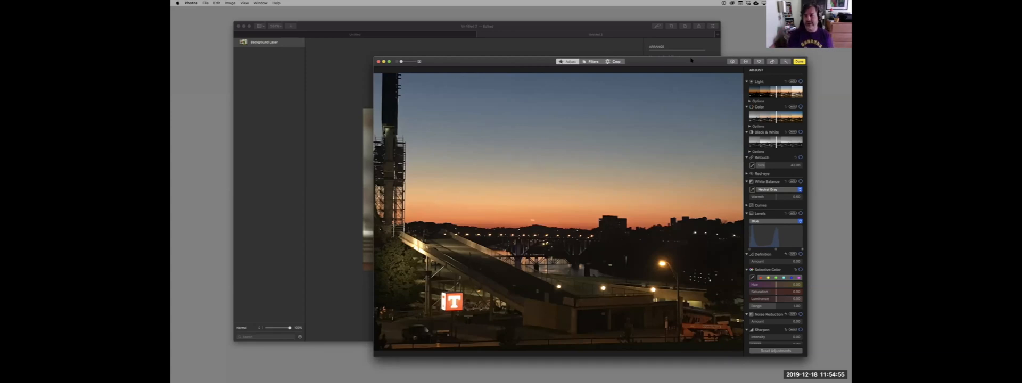
{"action": "left_click", "coordinate": [799, 62]}
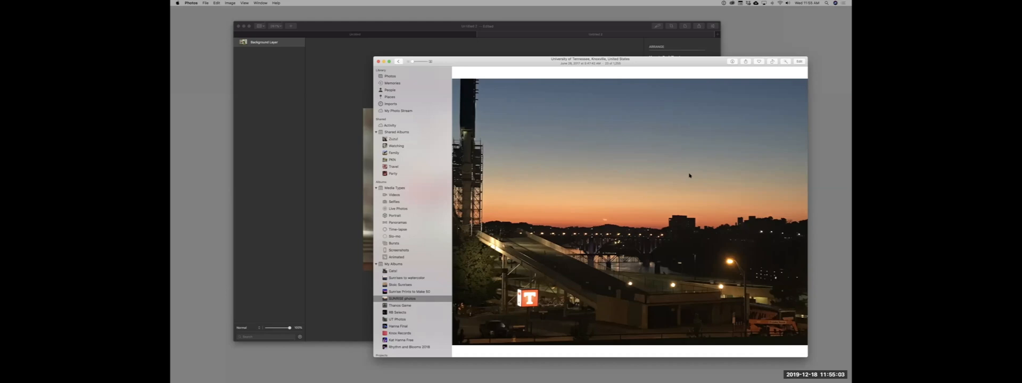
{"action": "left_click_drag", "start_coordinate": [673, 63], "coordinate": [694, 73]}
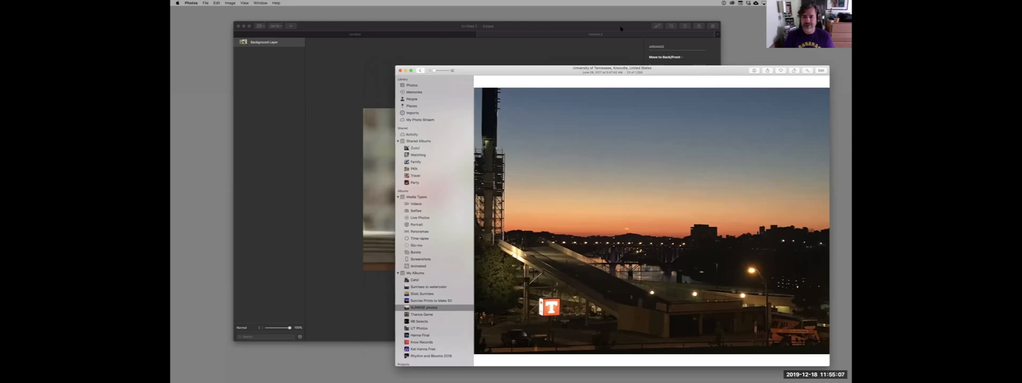
Add the dusk photo from the SUNRISE photos album to the text document and move it down to cover most of the page.
{"action": "left_click", "coordinate": [620, 29]}
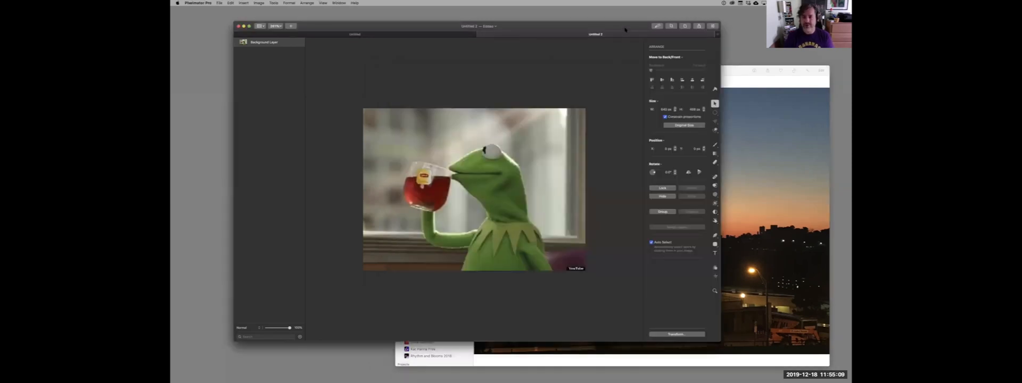
{"action": "left_click", "coordinate": [442, 35]}
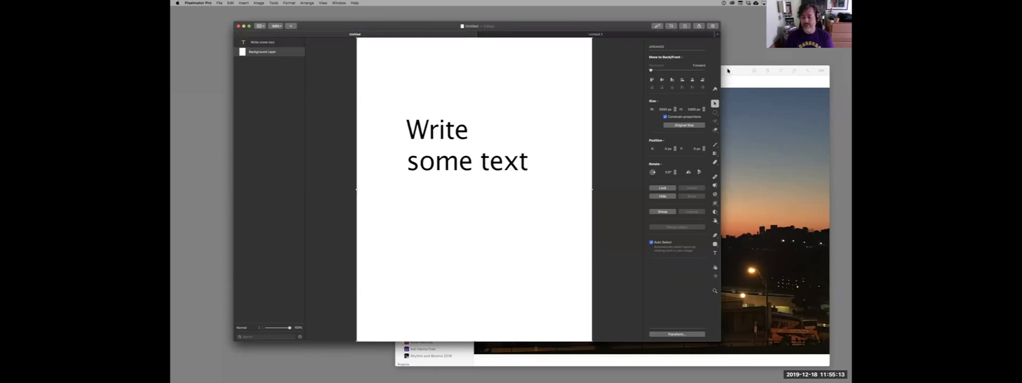
{"action": "left_click", "coordinate": [727, 71]}
{"action": "left_click", "coordinate": [418, 70]}
{"action": "left_click_drag", "start_coordinate": [652, 188], "coordinate": [535, 56]}
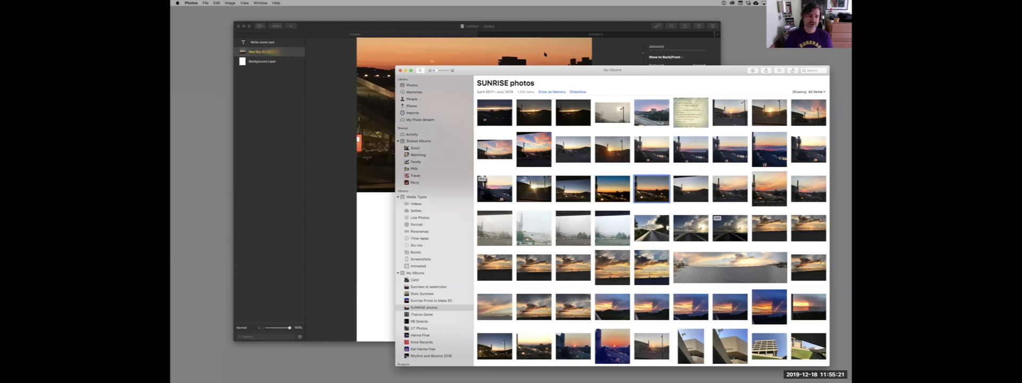
{"action": "left_click", "coordinate": [570, 26]}
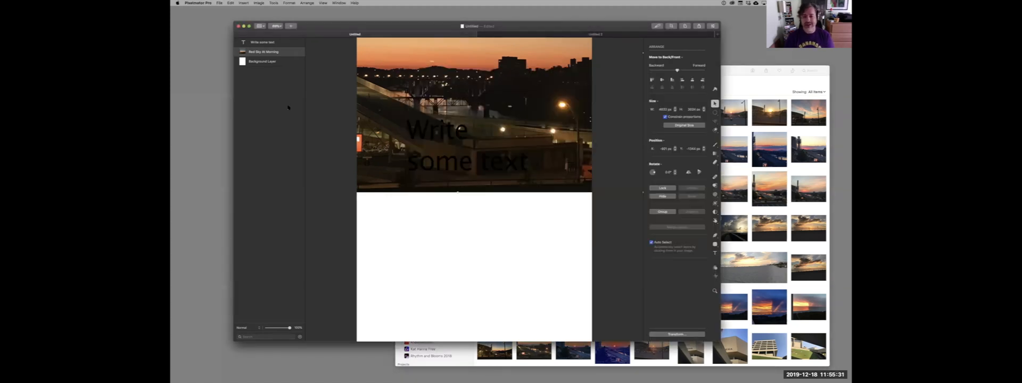
{"action": "left_click_drag", "start_coordinate": [524, 99], "coordinate": [530, 228]}
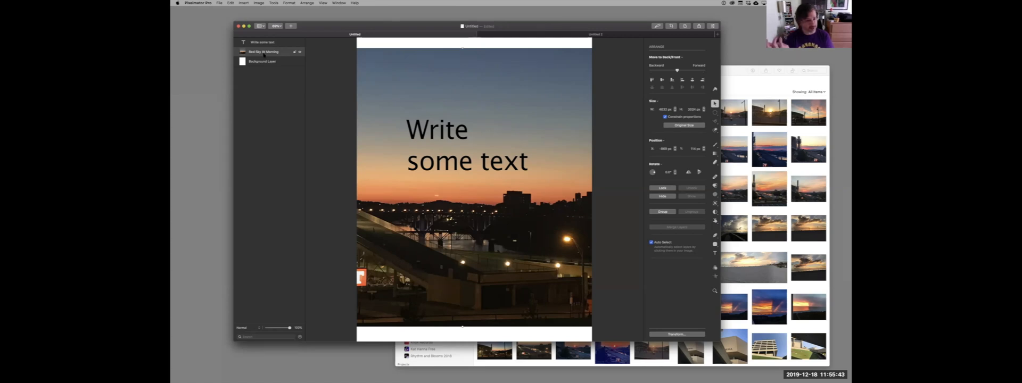
Add the first cat photo from the Cats! album in Photos to the text document as a new layer.
{"action": "left_click", "coordinate": [723, 75]}
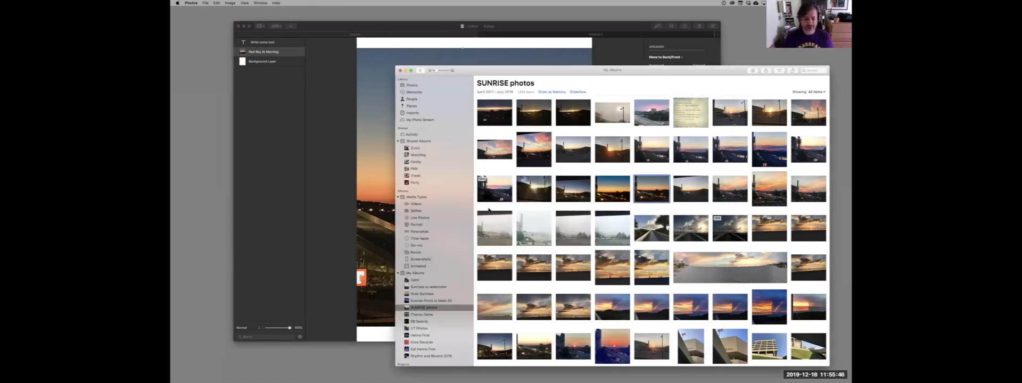
{"action": "left_click", "coordinate": [427, 280]}
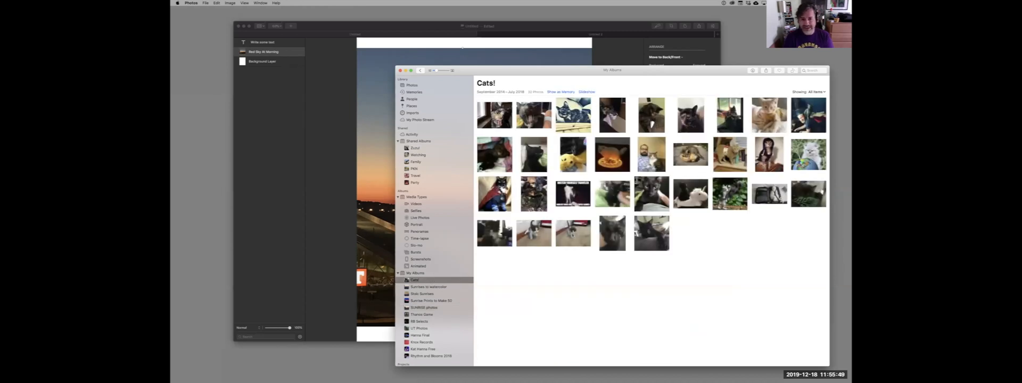
{"action": "left_click_drag", "start_coordinate": [492, 109], "coordinate": [380, 92]}
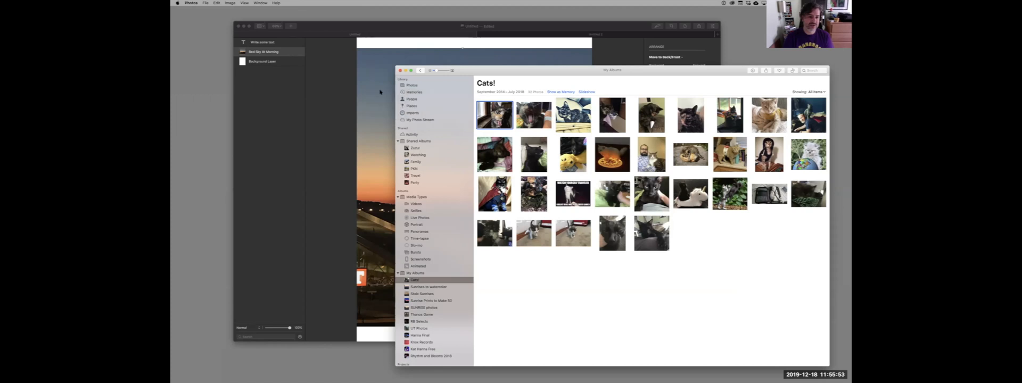
{"action": "left_click", "coordinate": [367, 26]}
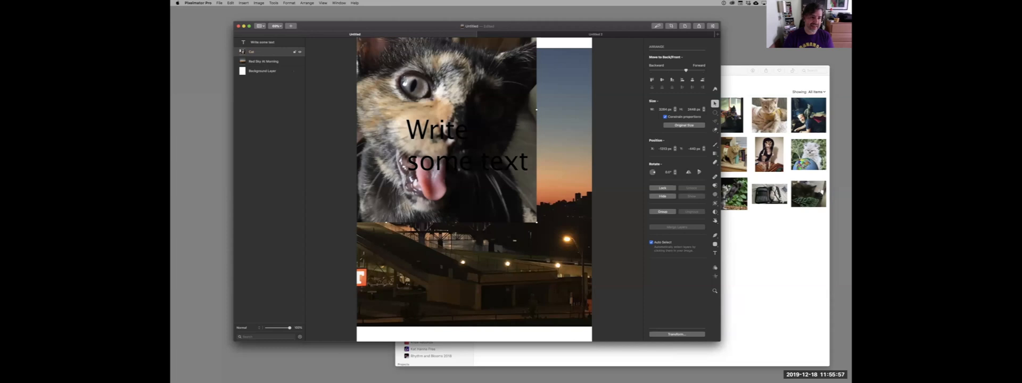
Add the photo of the building against blue sky from the SUNRISE photos album to the document and shift it down and right.
{"action": "left_click", "coordinate": [769, 250]}
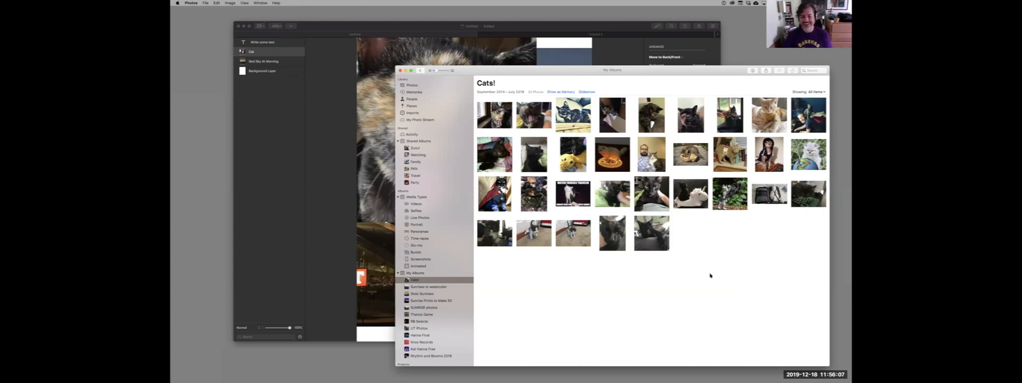
{"action": "left_click", "coordinate": [431, 307]}
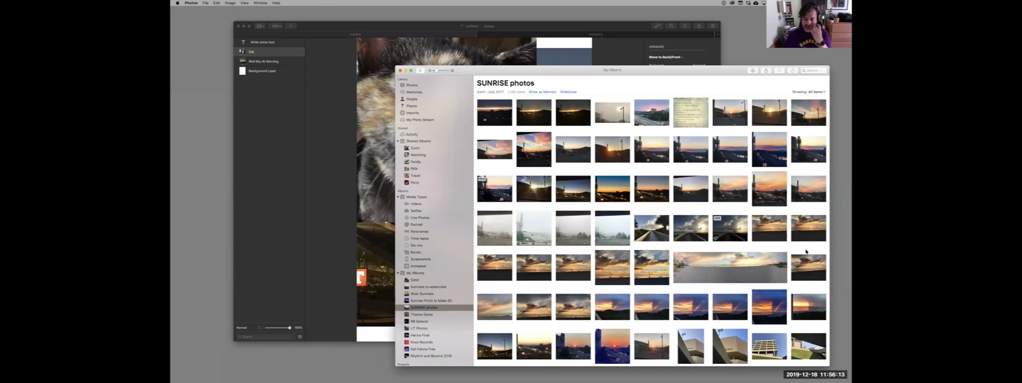
{"action": "left_click_drag", "start_coordinate": [768, 346], "coordinate": [392, 165]}
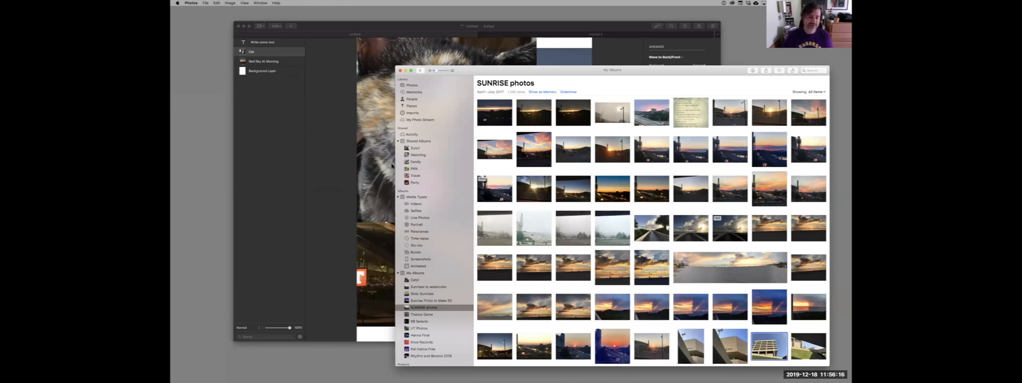
{"action": "left_click", "coordinate": [424, 29]}
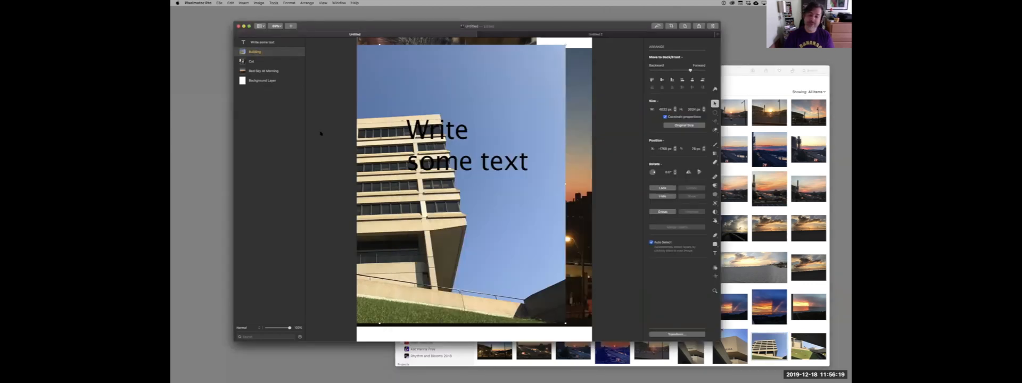
{"action": "left_click_drag", "start_coordinate": [454, 231], "coordinate": [521, 255]}
Move the "Write some text" layer into the sky above the building and rotate it slightly clockwise.
{"action": "left_click_drag", "start_coordinate": [512, 138], "coordinate": [536, 94]}
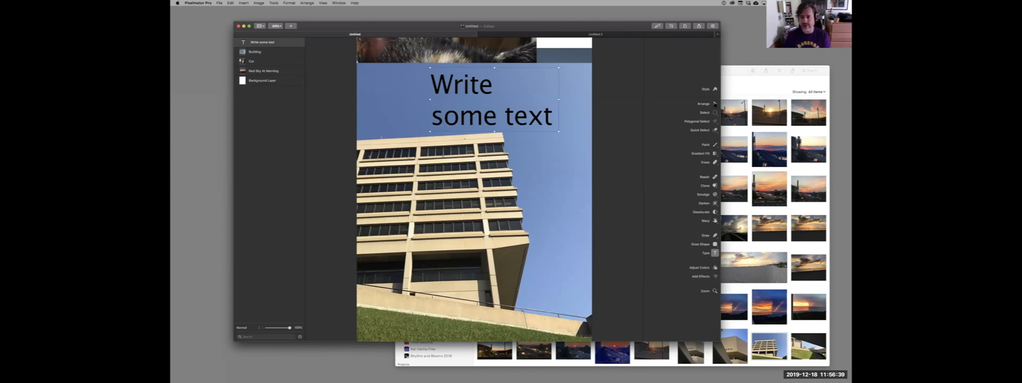
{"action": "left_click", "coordinate": [715, 104]}
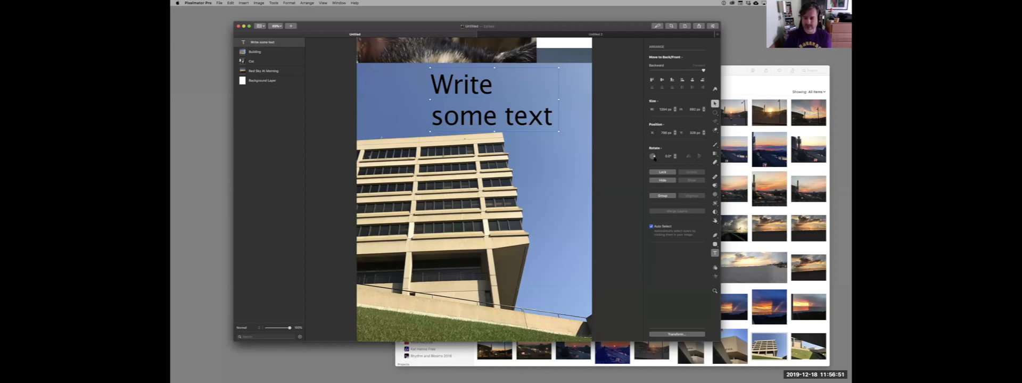
{"action": "left_click_drag", "start_coordinate": [655, 157], "coordinate": [653, 155]}
Select the building, text and cat layers in turn on the canvas and in the layer list, ending on the building layer.
{"action": "left_click", "coordinate": [521, 182]}
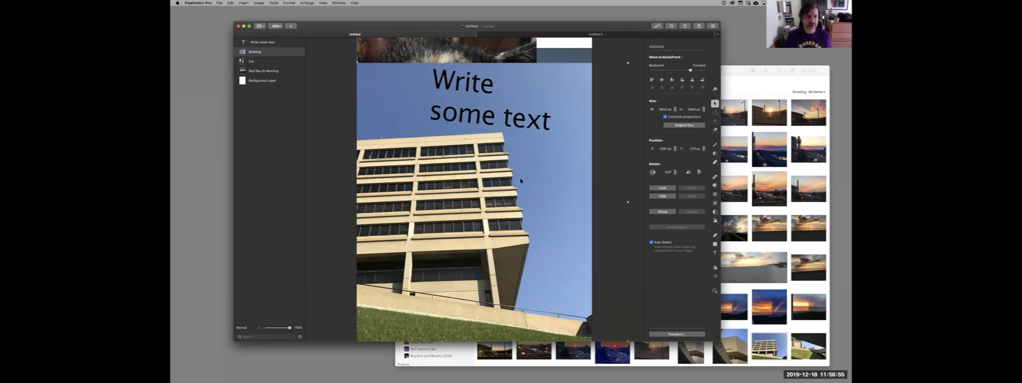
{"action": "left_click", "coordinate": [531, 125]}
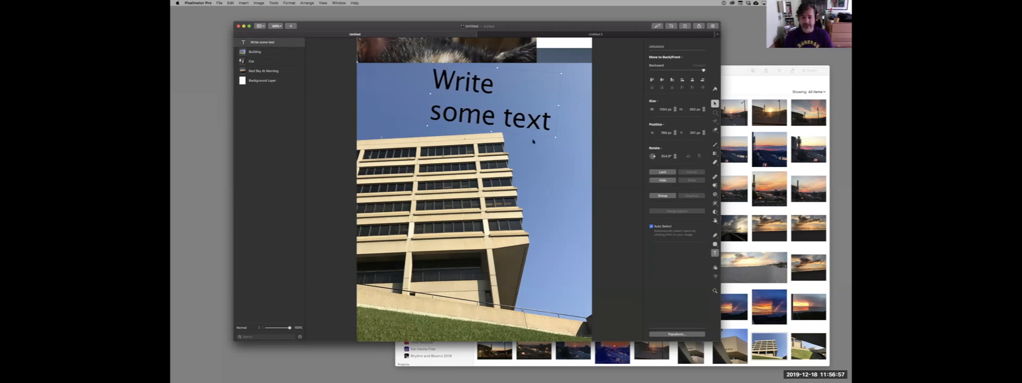
{"action": "left_click", "coordinate": [535, 166]}
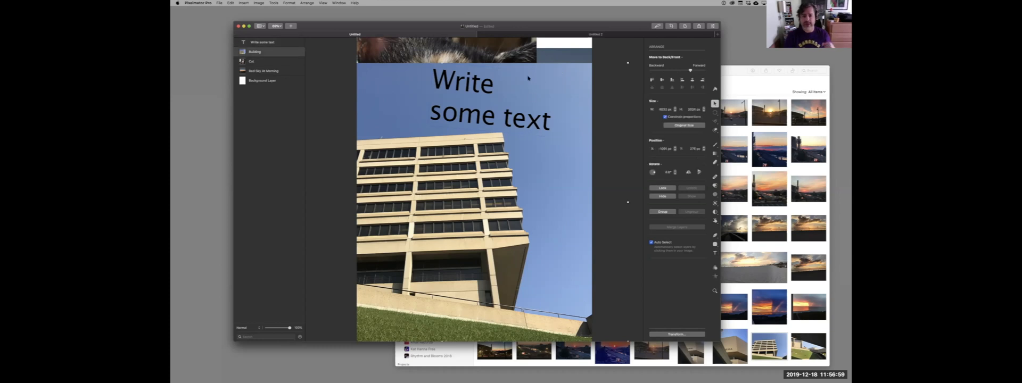
{"action": "left_click", "coordinate": [425, 59]}
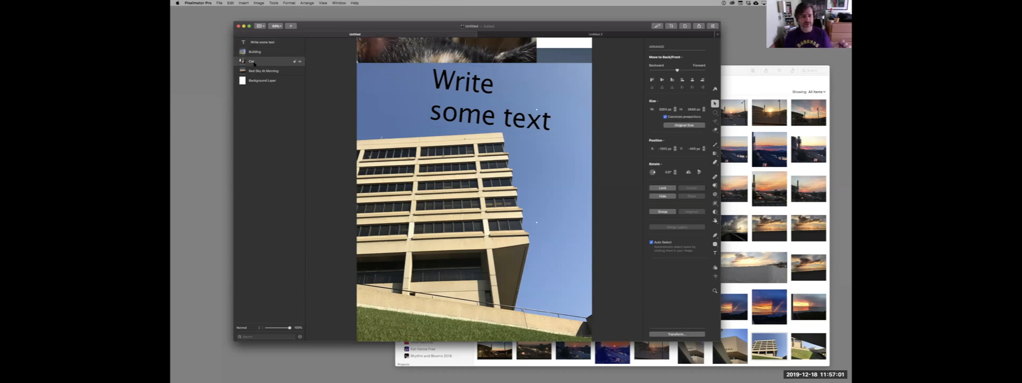
{"action": "left_click", "coordinate": [265, 54]}
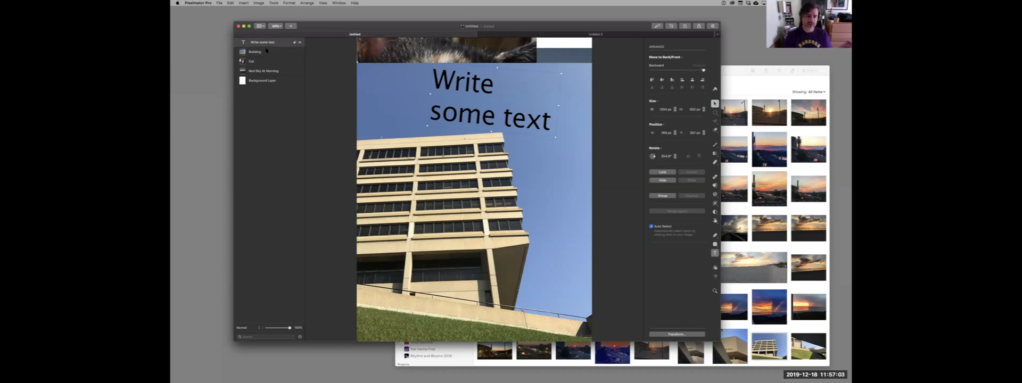
{"action": "left_click", "coordinate": [265, 61]}
{"action": "left_click", "coordinate": [267, 53]}
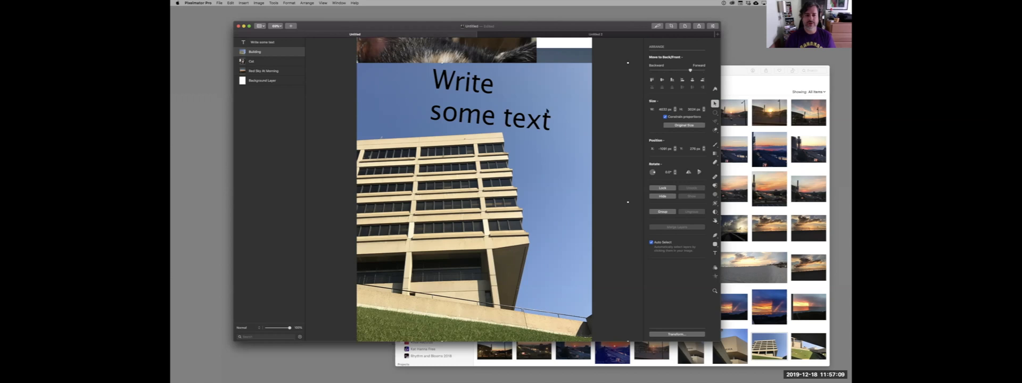
Try rotating the building layer and auto-straightening it with the Crop tool, and discard both changes.
{"action": "left_click", "coordinate": [479, 115]}
{"action": "left_click", "coordinate": [551, 161]}
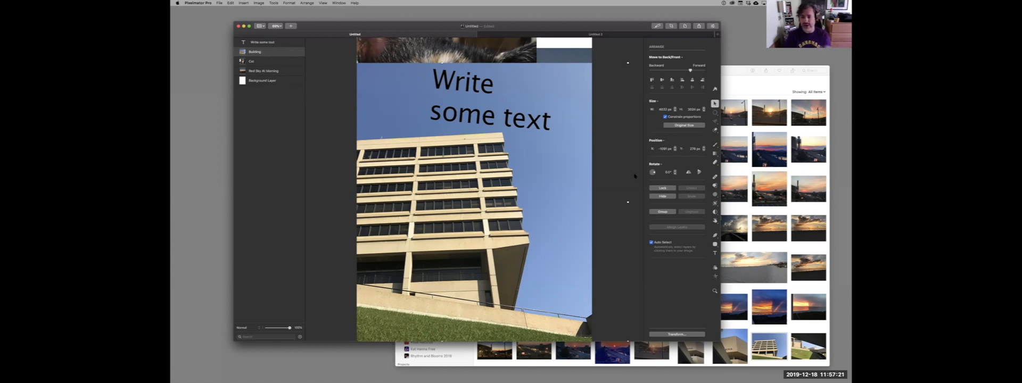
{"action": "left_click_drag", "start_coordinate": [655, 173], "coordinate": [648, 70]}
{"action": "left_click", "coordinate": [672, 26]}
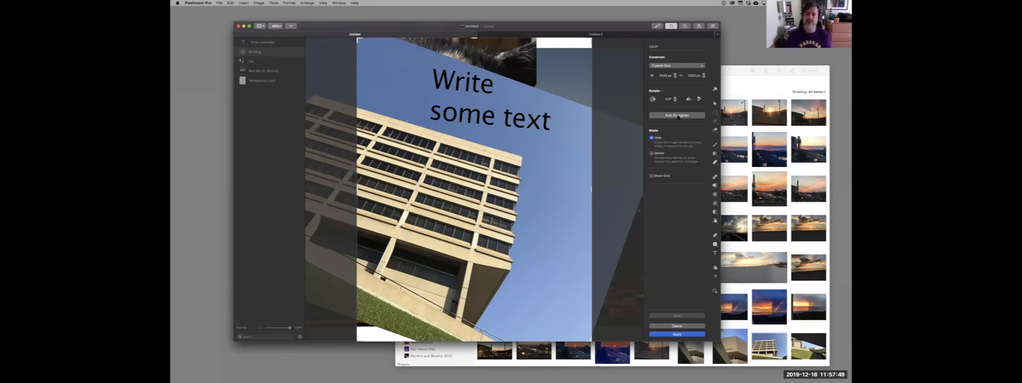
{"action": "left_click", "coordinate": [677, 116]}
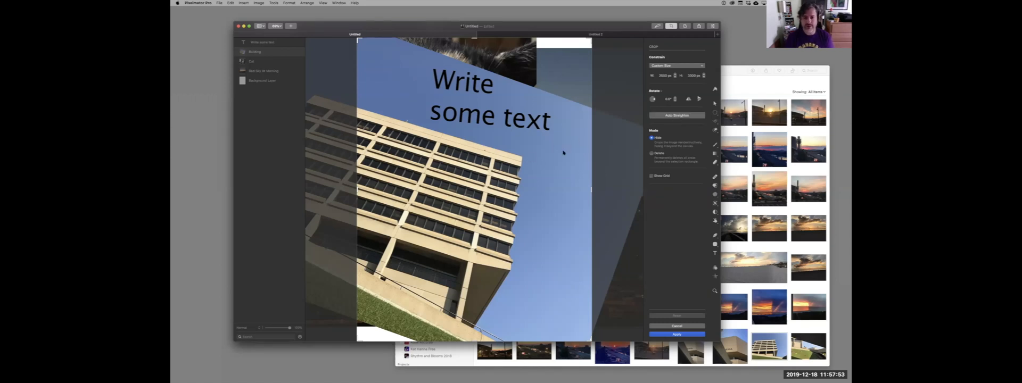
{"action": "left_click", "coordinate": [672, 326]}
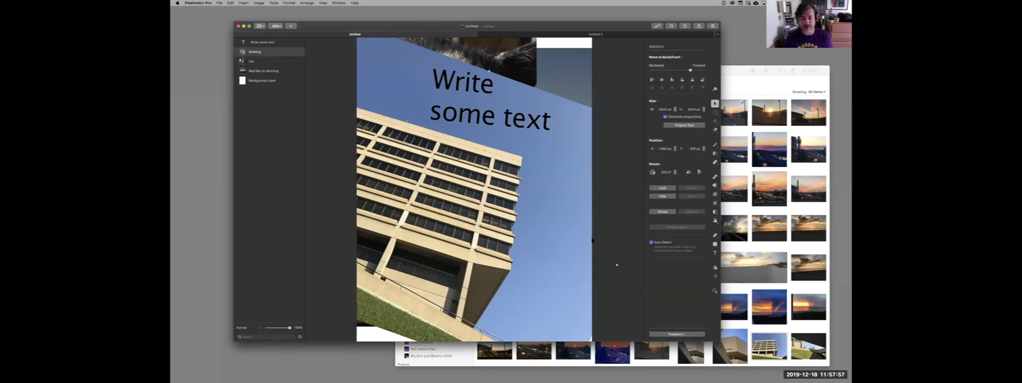
{"action": "key", "text": "super+z"}
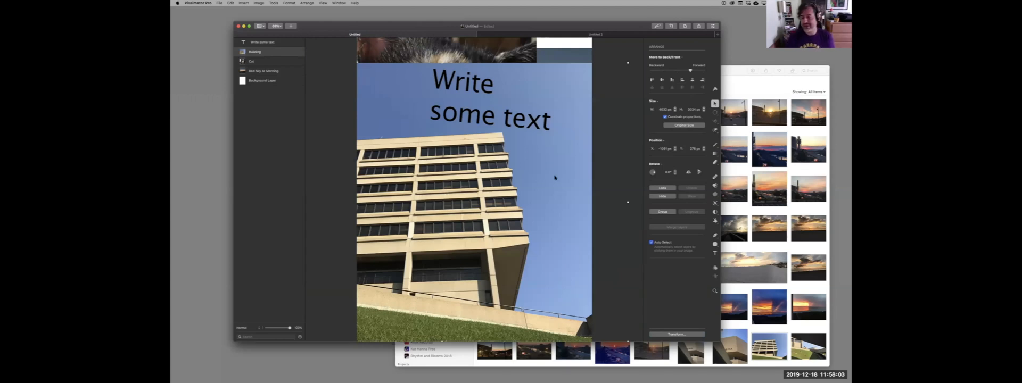
Move the building layer slightly upward, and flip it horizontally and vertically, returning it to its original orientation each time.
{"action": "left_click_drag", "start_coordinate": [548, 175], "coordinate": [548, 171]}
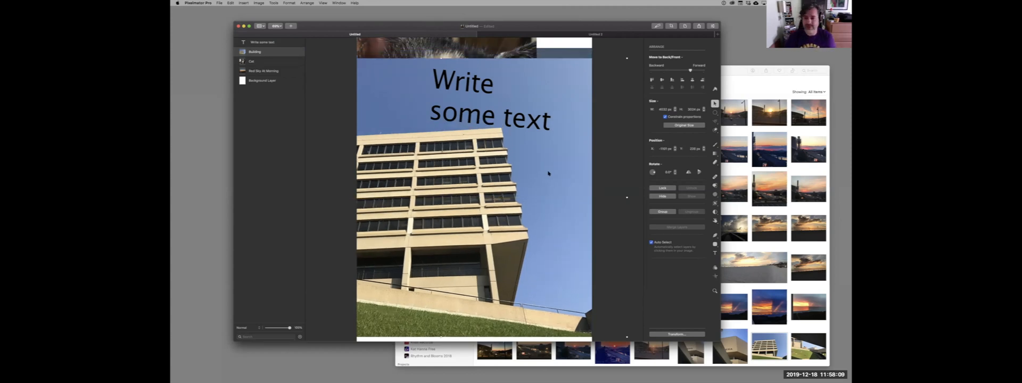
{"action": "left_click", "coordinate": [688, 173]}
{"action": "left_click", "coordinate": [688, 173]}
{"action": "left_click", "coordinate": [699, 172]}
{"action": "left_click", "coordinate": [699, 172]}
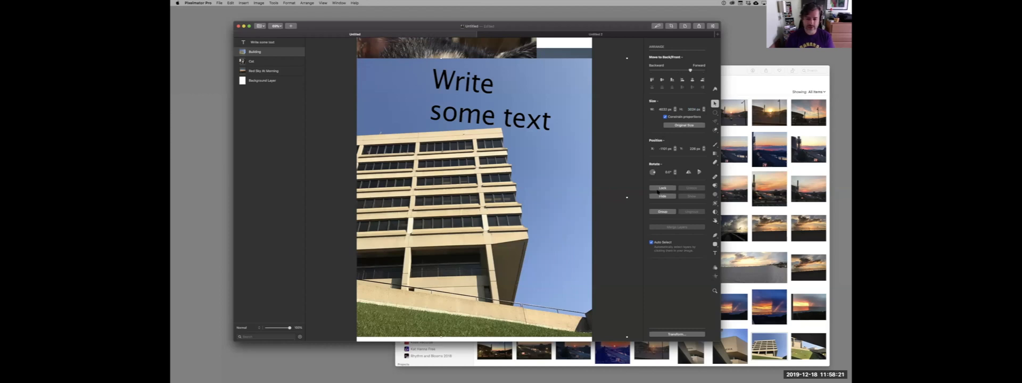
Add a white stroke to the "Write some text" layer with the Style tool.
{"action": "left_click", "coordinate": [714, 89]}
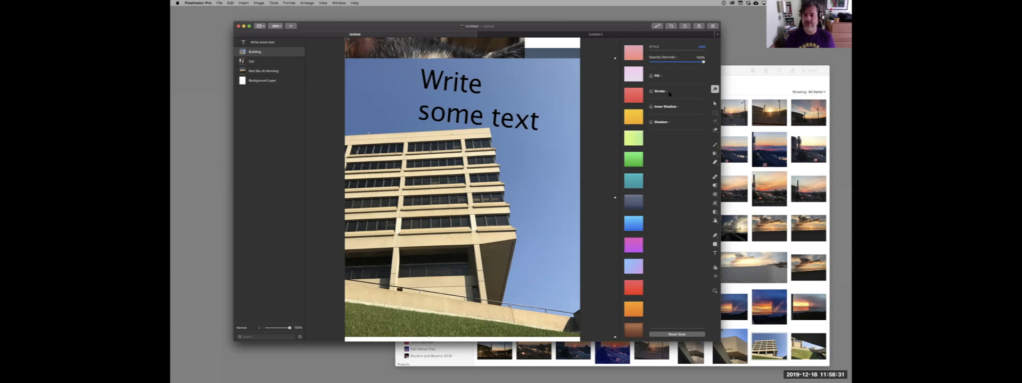
{"action": "left_click", "coordinate": [651, 92]}
{"action": "left_click", "coordinate": [651, 91]}
{"action": "left_click", "coordinate": [432, 88]}
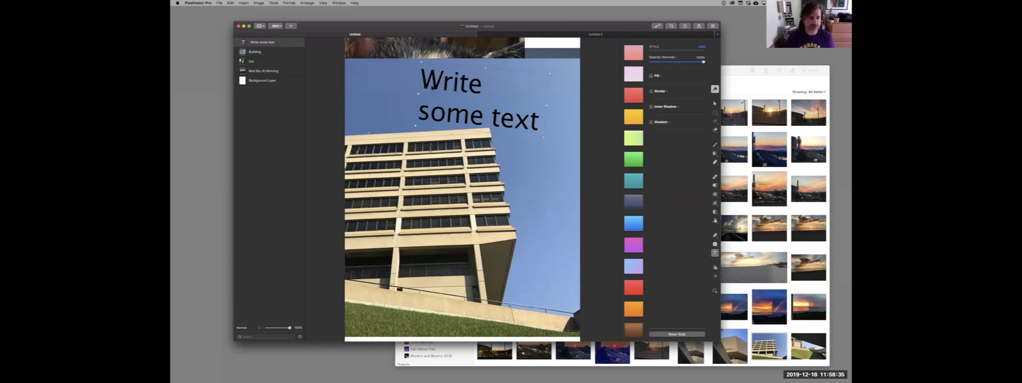
{"action": "left_click", "coordinate": [650, 91]}
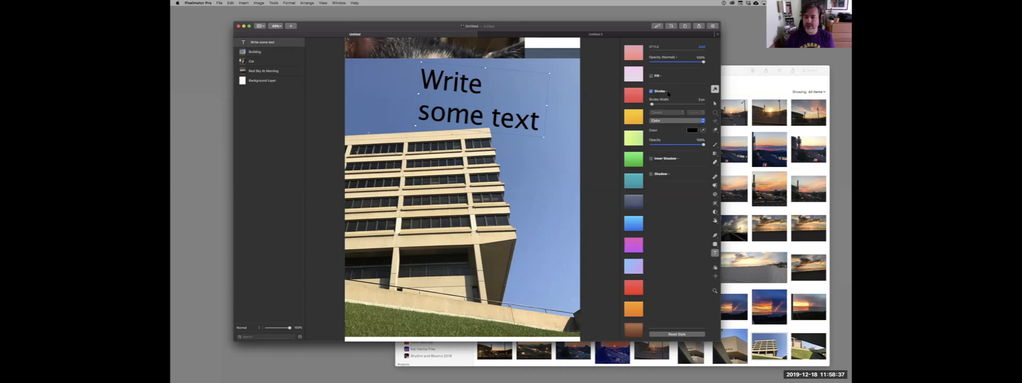
{"action": "left_click", "coordinate": [692, 130]}
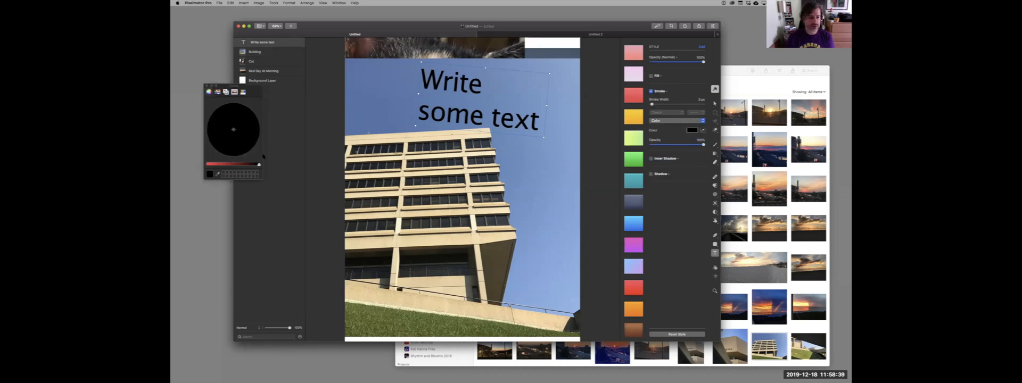
{"action": "left_click", "coordinate": [231, 165]}
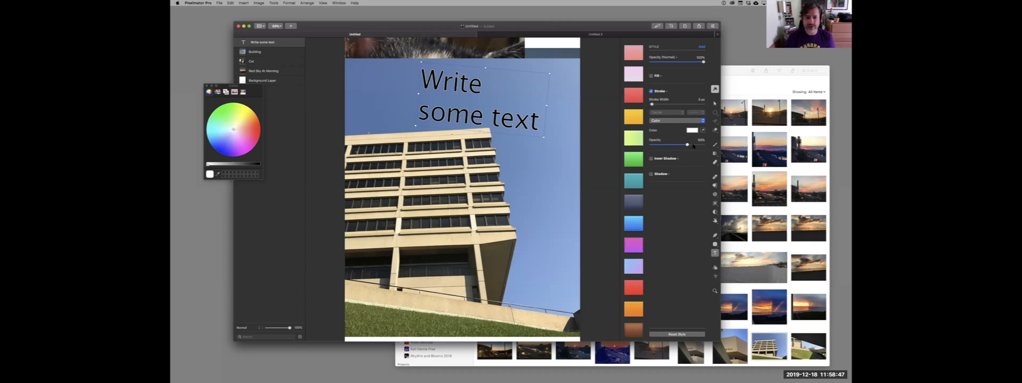
{"action": "left_click", "coordinate": [651, 159]}
{"action": "left_click", "coordinate": [651, 159]}
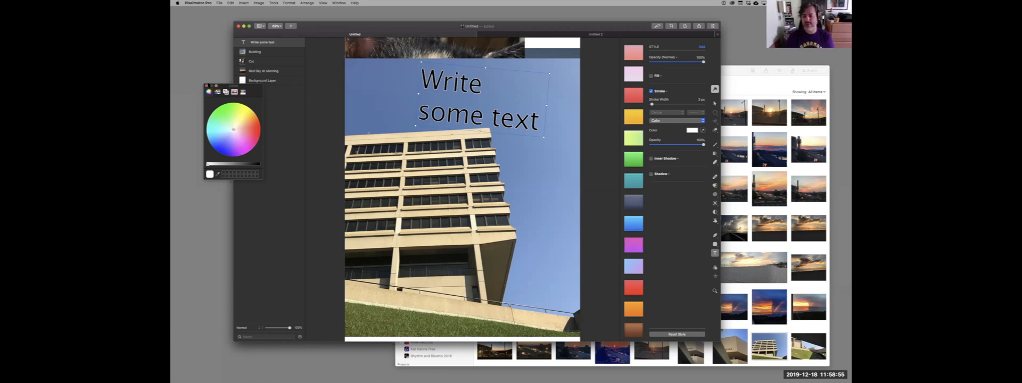
Change the text layer's stroke type to Gradient and give the text a Gradient fill.
{"action": "left_click", "coordinate": [697, 121]}
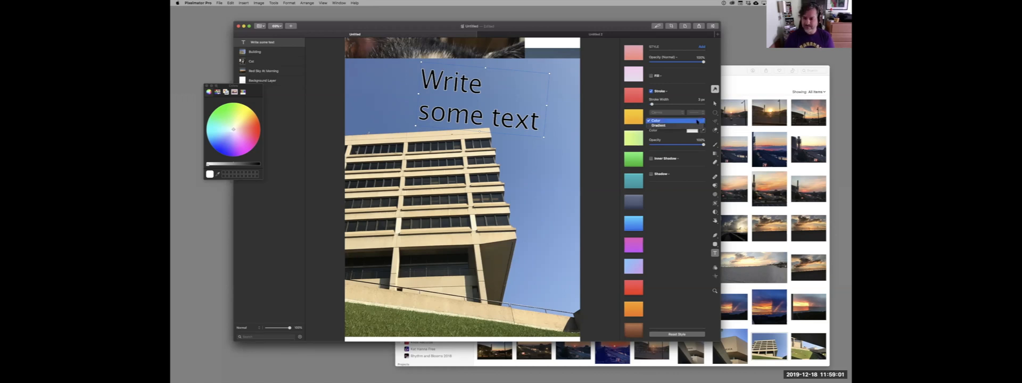
{"action": "left_click", "coordinate": [694, 125]}
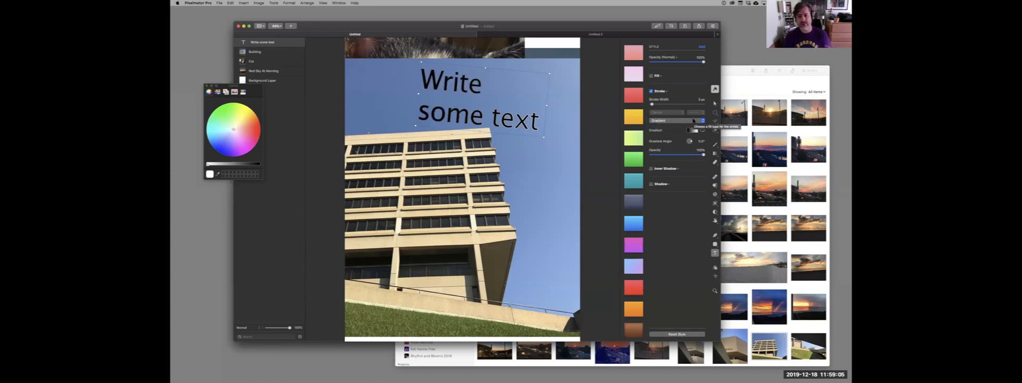
{"action": "left_click", "coordinate": [660, 76]}
{"action": "left_click", "coordinate": [657, 76]}
{"action": "left_click", "coordinate": [651, 76]}
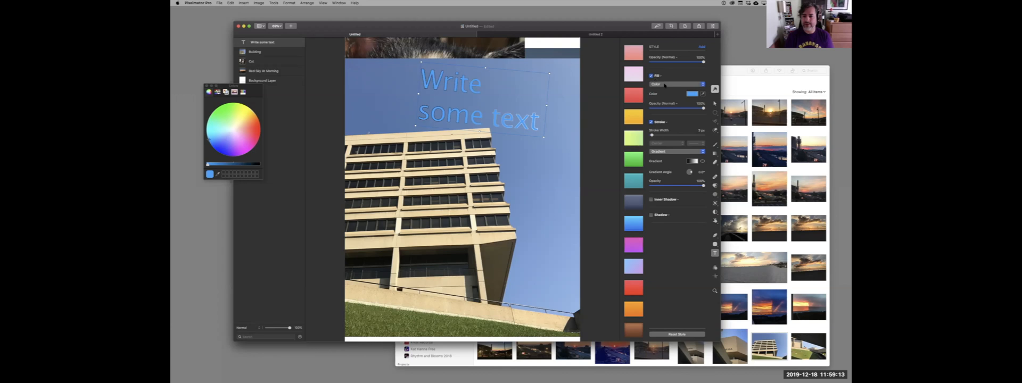
{"action": "left_click", "coordinate": [664, 85]}
{"action": "left_click", "coordinate": [668, 90]}
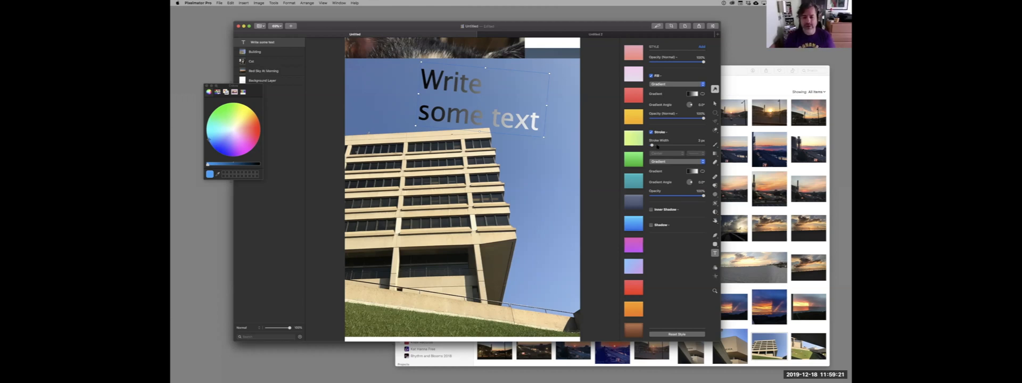
Try the dark blue-grey and the light blue-to-pink style presets on the text layer.
{"action": "left_click", "coordinate": [633, 202]}
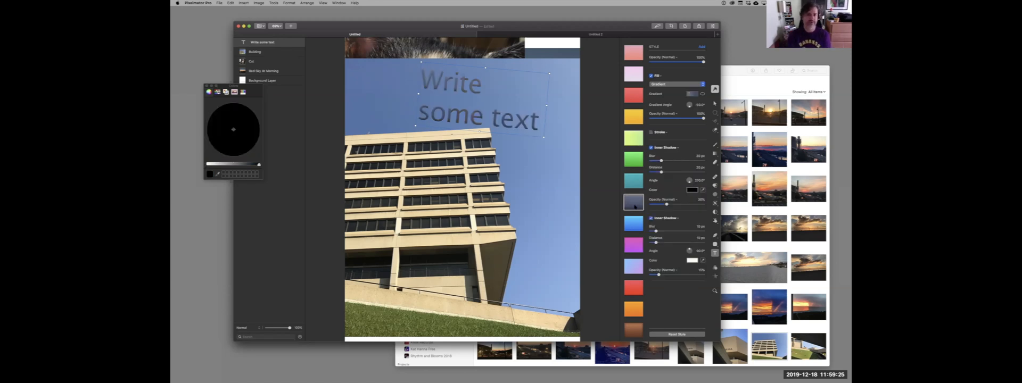
{"action": "left_click", "coordinate": [633, 271]}
{"action": "scroll", "coordinate": [634, 261], "scroll_direction": "down", "scroll_amount": 3}
{"action": "scroll", "coordinate": [636, 253], "scroll_direction": "up", "scroll_amount": 3}
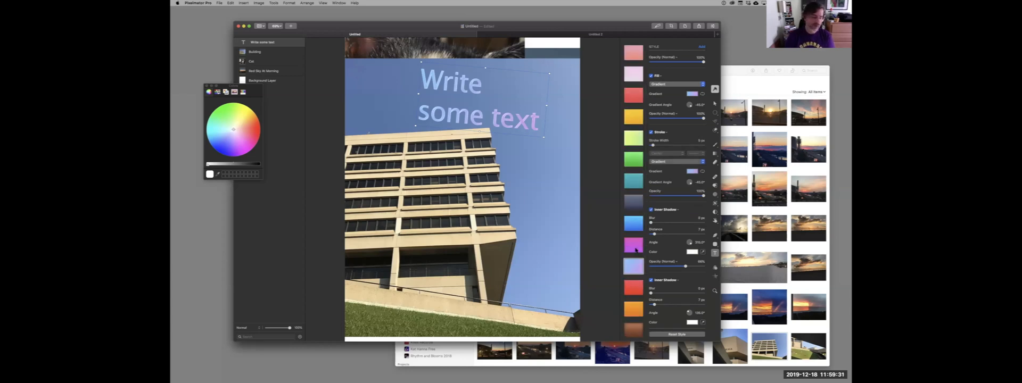
{"action": "scroll", "coordinate": [636, 250], "scroll_direction": "down", "scroll_amount": 3}
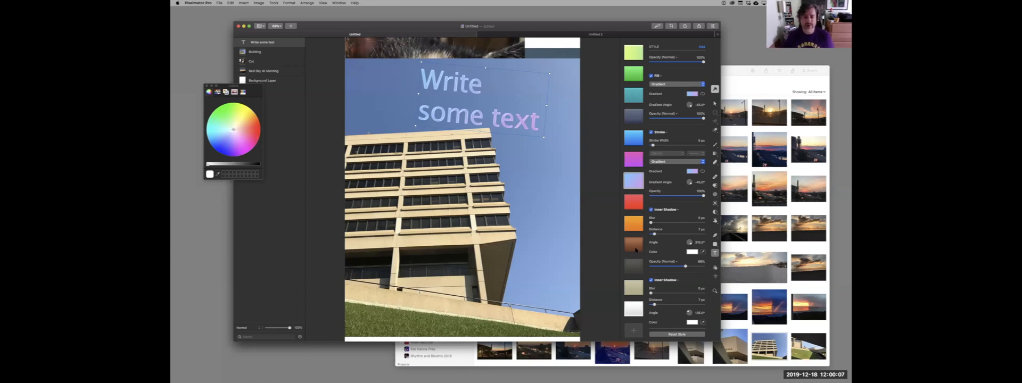
Apply the brown gradient style preset to the text, close the color picker, and compare it with the blue preset before restoring brown.
{"action": "left_click", "coordinate": [635, 247]}
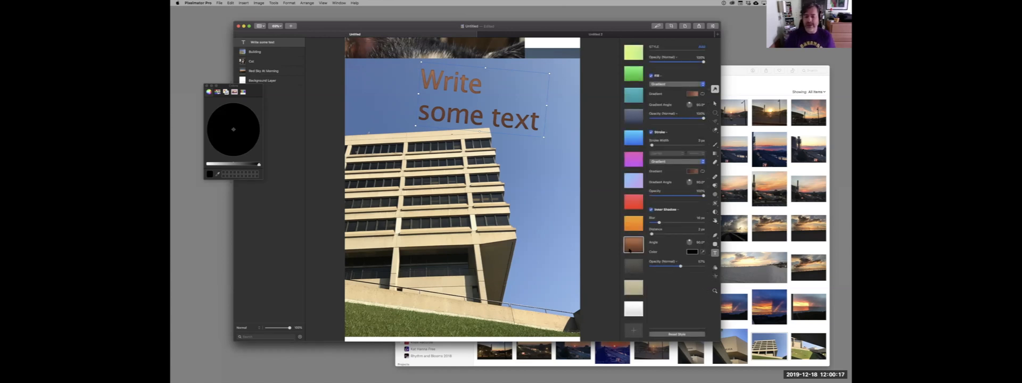
{"action": "left_click_drag", "start_coordinate": [630, 251], "coordinate": [737, 70]}
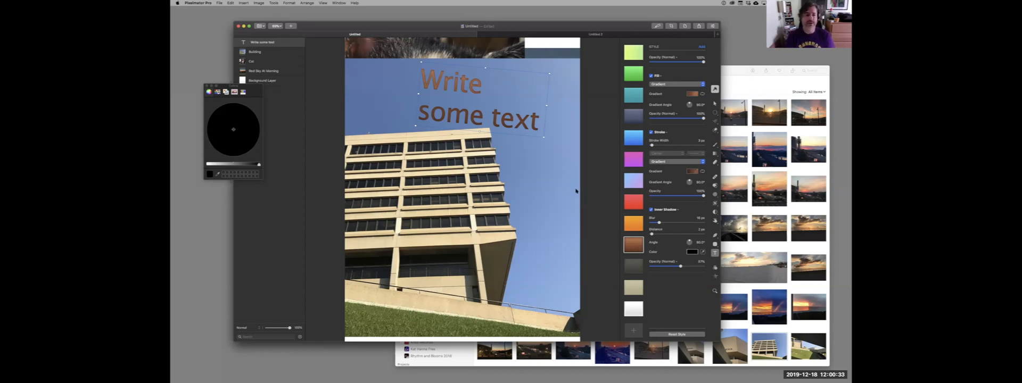
{"action": "left_click", "coordinate": [207, 86]}
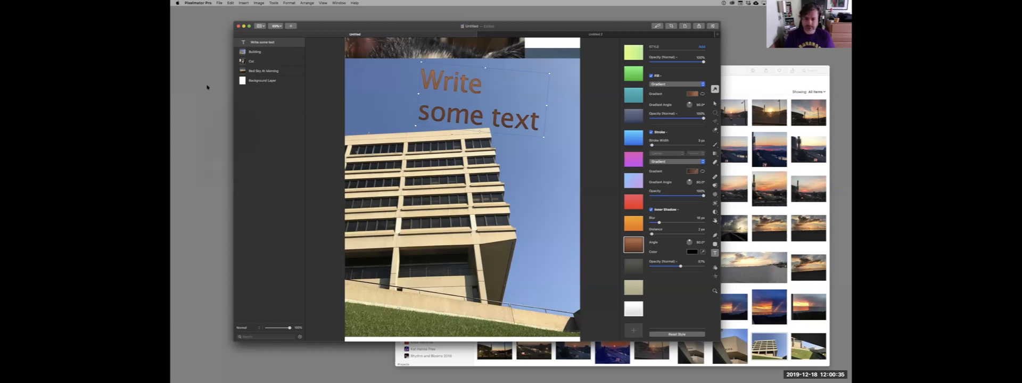
{"action": "left_click", "coordinate": [633, 140]}
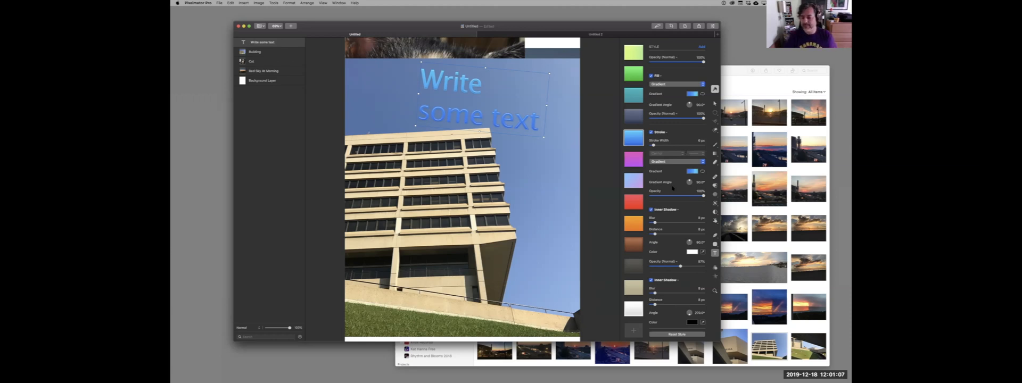
{"action": "left_click", "coordinate": [634, 246]}
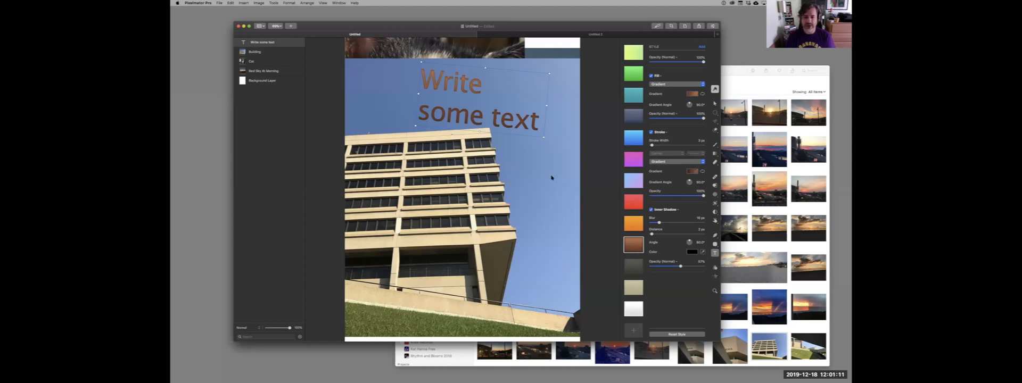
Try the brown gradient style preset on the building layer and undo it.
{"action": "left_click", "coordinate": [551, 178]}
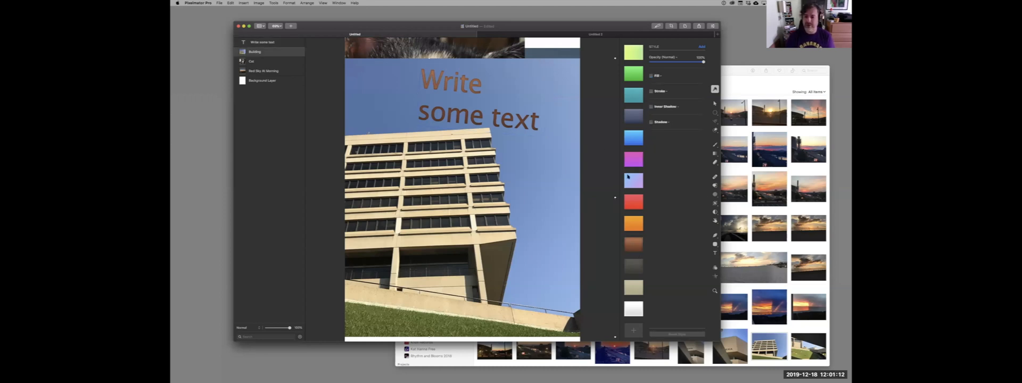
{"action": "left_click", "coordinate": [632, 246]}
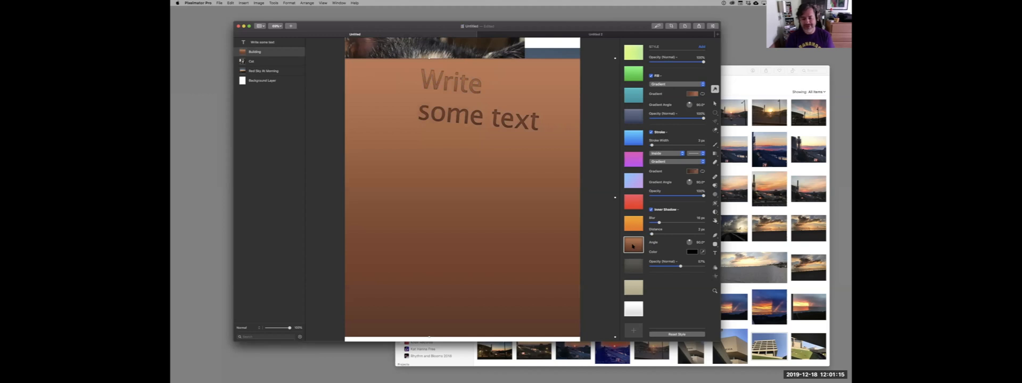
{"action": "key", "text": "super+z"}
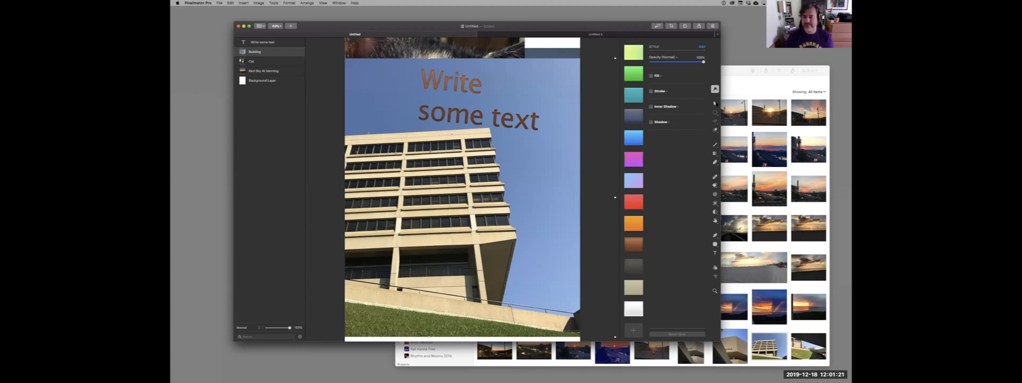
Move the "Write some text" layer to the right and slightly up in the sky with the Arrange tool.
{"action": "key", "text": "v"}
{"action": "left_click_drag", "start_coordinate": [546, 125], "coordinate": [568, 121]}
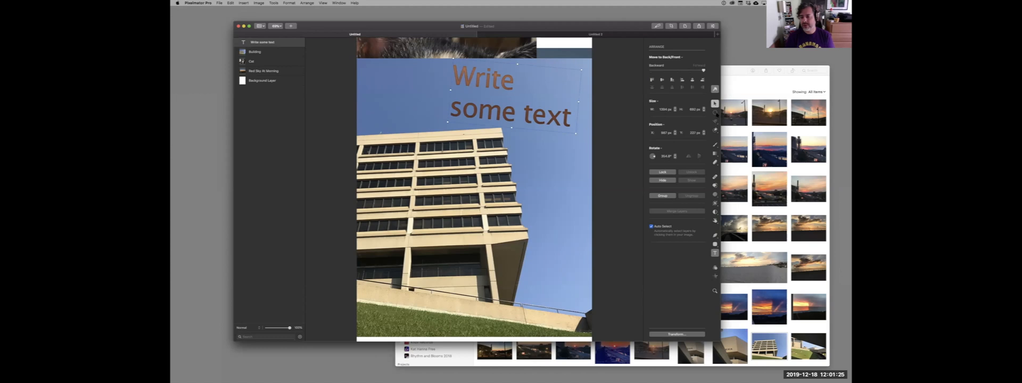
Go through the selection tools to Quick Selection and try it on the sky with the text layer active.
{"action": "left_click", "coordinate": [714, 113]}
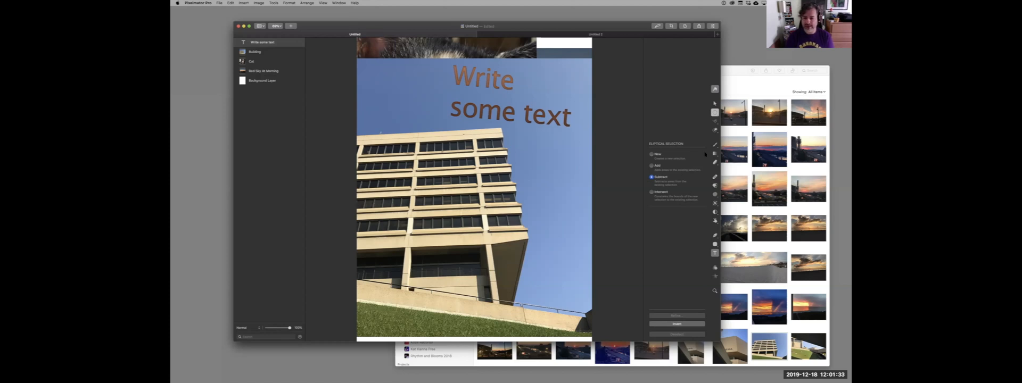
{"action": "left_click", "coordinate": [714, 121]}
{"action": "left_click", "coordinate": [715, 131]}
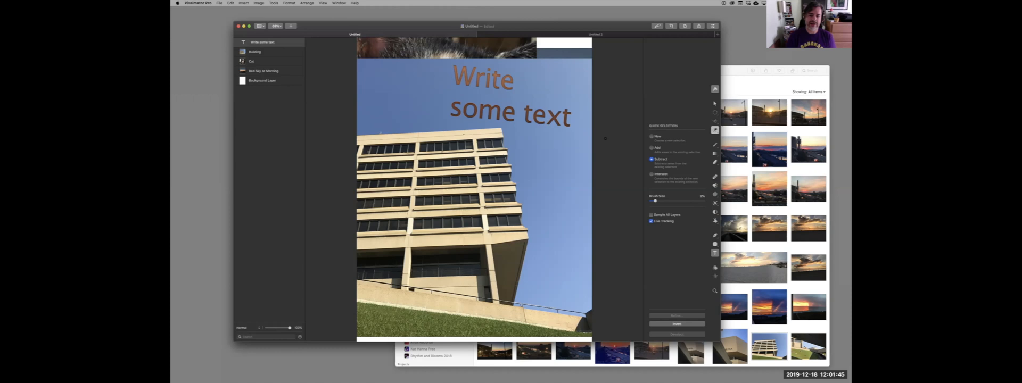
{"action": "left_click", "coordinate": [542, 171]}
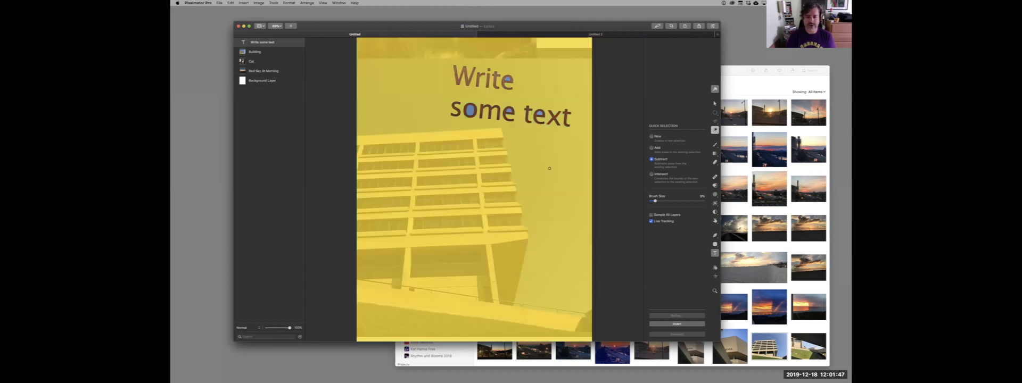
Make the building layer active, enlarge the Quick Selection brush, and brush across the sky to select it.
{"action": "left_click", "coordinate": [258, 51]}
{"action": "mouse_move", "coordinate": [564, 172]}
{"action": "left_mouse_down"}
{"action": "mouse_move", "coordinate": [548, 250]}
{"action": "mouse_move", "coordinate": [571, 223]}
{"action": "mouse_move", "coordinate": [559, 207]}
{"action": "mouse_move", "coordinate": [555, 133]}
{"action": "mouse_move", "coordinate": [544, 159]}
{"action": "mouse_move", "coordinate": [580, 181]}
{"action": "left_mouse_up"}
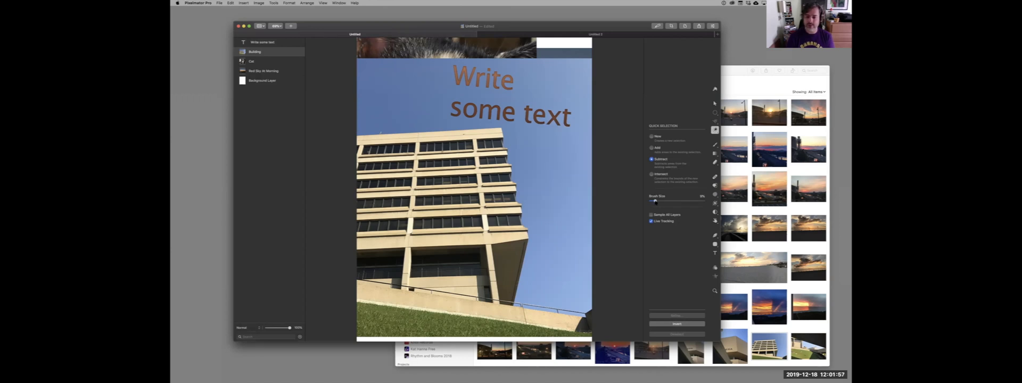
{"action": "left_click_drag", "start_coordinate": [655, 201], "coordinate": [670, 200]}
{"action": "mouse_move", "coordinate": [571, 169]}
{"action": "left_mouse_down"}
{"action": "mouse_move", "coordinate": [540, 147]}
{"action": "mouse_move", "coordinate": [512, 102]}
{"action": "mouse_move", "coordinate": [406, 96]}
{"action": "mouse_move", "coordinate": [391, 107]}
{"action": "left_mouse_up"}
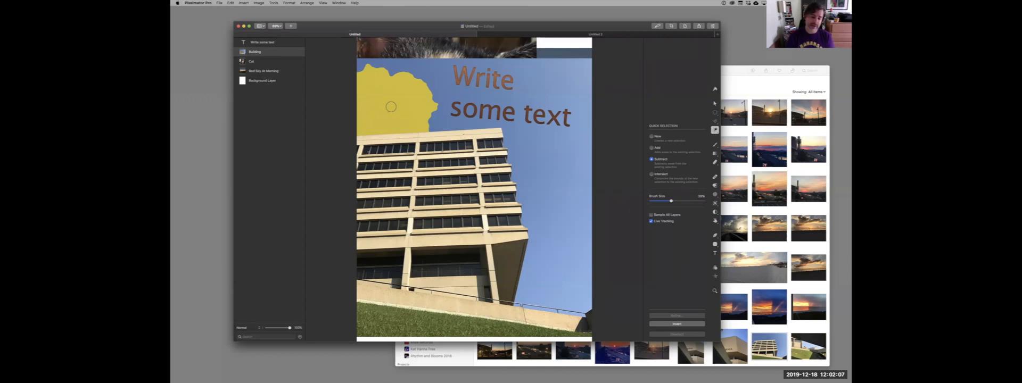
{"action": "mouse_move", "coordinate": [390, 107]}
{"action": "left_mouse_down"}
{"action": "mouse_move", "coordinate": [399, 90]}
{"action": "mouse_move", "coordinate": [521, 96]}
{"action": "mouse_move", "coordinate": [558, 135]}
{"action": "mouse_move", "coordinate": [559, 165]}
{"action": "mouse_move", "coordinate": [530, 137]}
{"action": "mouse_move", "coordinate": [558, 255]}
{"action": "mouse_move", "coordinate": [554, 280]}
{"action": "mouse_move", "coordinate": [575, 274]}
{"action": "mouse_move", "coordinate": [589, 234]}
{"action": "mouse_move", "coordinate": [586, 112]}
{"action": "mouse_move", "coordinate": [567, 68]}
{"action": "mouse_move", "coordinate": [583, 74]}
{"action": "left_mouse_up"}
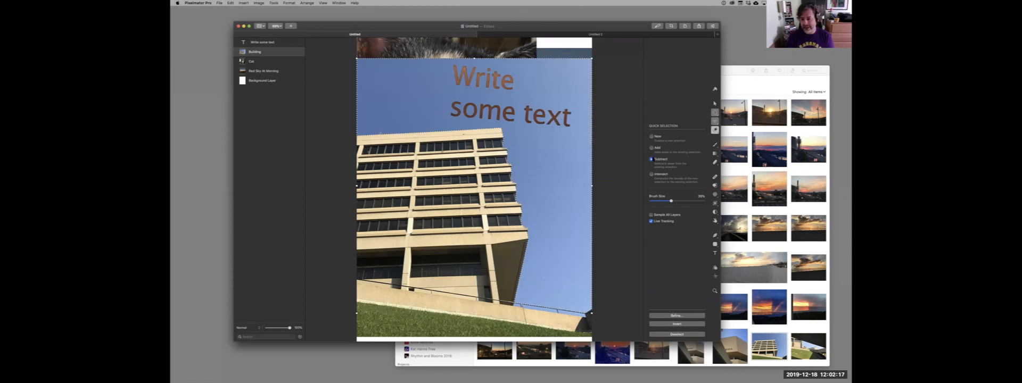
Add the remaining sky patches near the sloping wall to the Quick Selection, delete the selected sky from the Building layer, and clear the selection.
{"action": "left_click", "coordinate": [582, 261]}
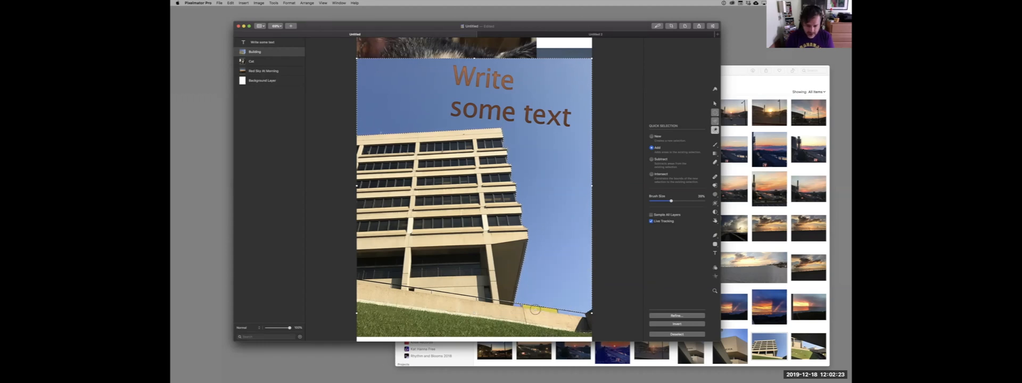
{"action": "mouse_move", "coordinate": [535, 310]}
{"action": "left_mouse_down"}
{"action": "mouse_move", "coordinate": [565, 312]}
{"action": "mouse_move", "coordinate": [528, 310]}
{"action": "left_mouse_up"}
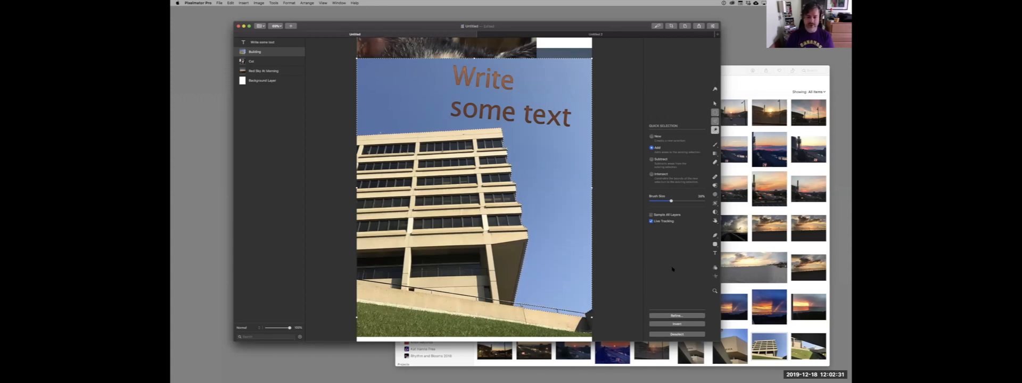
{"action": "key", "text": "Delete"}
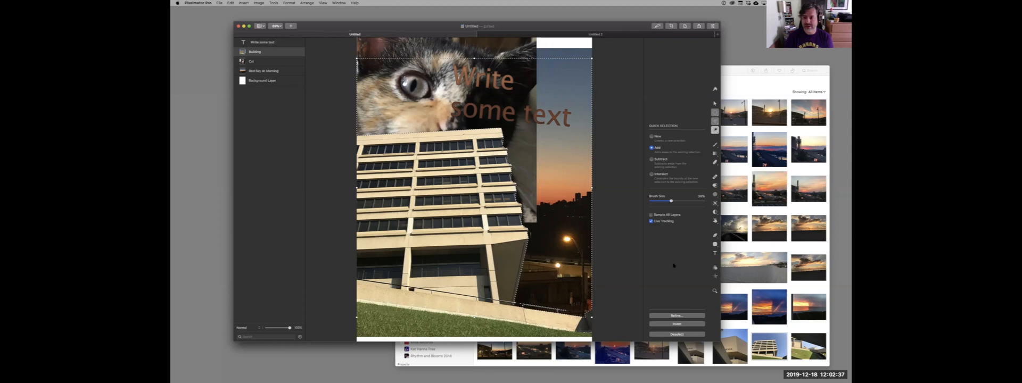
{"action": "key", "text": "super+d"}
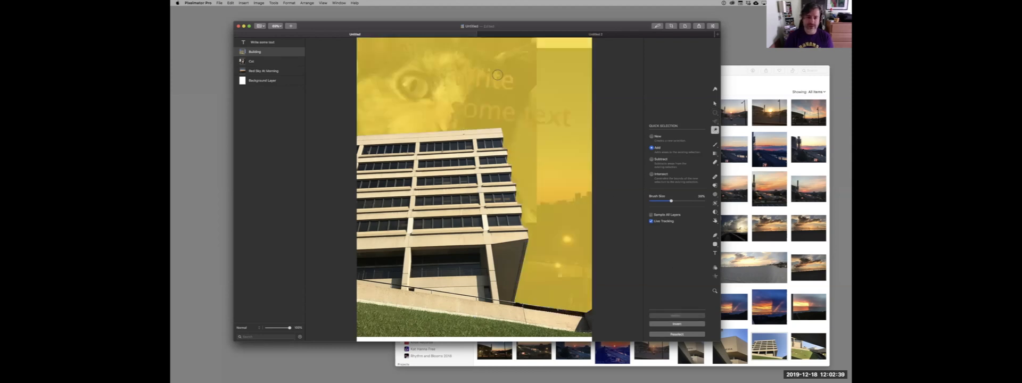
With the Arrange tool, hide the Cat layer and move the Red Sky At Morning layer up to the canvas's upper edge.
{"action": "left_click", "coordinate": [714, 103]}
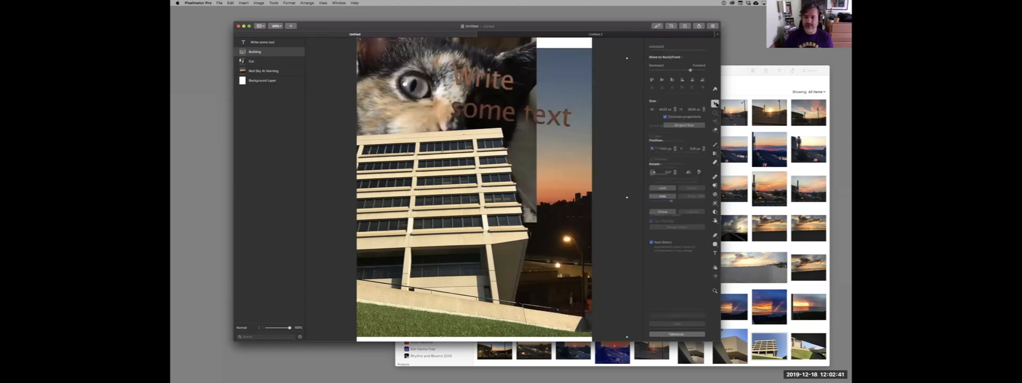
{"action": "mouse_move", "coordinate": [535, 79]}
{"action": "left_mouse_down"}
{"action": "mouse_move", "coordinate": [557, 97]}
{"action": "mouse_move", "coordinate": [597, 96]}
{"action": "mouse_move", "coordinate": [572, 113]}
{"action": "mouse_move", "coordinate": [534, 114]}
{"action": "left_mouse_up"}
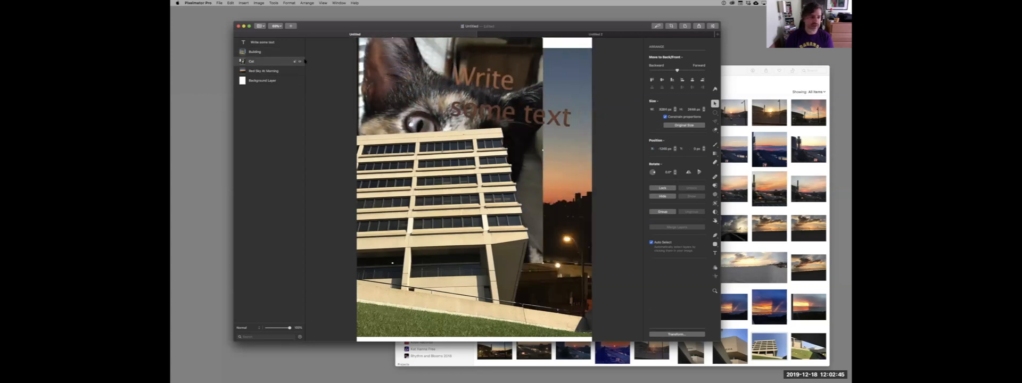
{"action": "left_click", "coordinate": [299, 62]}
{"action": "mouse_move", "coordinate": [572, 69]}
{"action": "left_mouse_down"}
{"action": "mouse_move", "coordinate": [573, 59]}
{"action": "mouse_move", "coordinate": [572, 69]}
{"action": "left_mouse_up"}
{"action": "left_click_drag", "start_coordinate": [573, 61], "coordinate": [574, 49]}
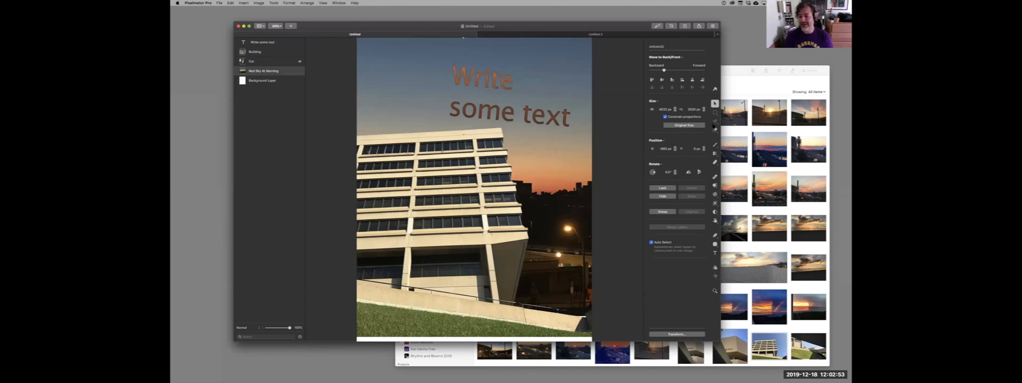
Try a Broken Brush paint stroke on the sunset sky, undo it, and look through the paint brush collections.
{"action": "left_click", "coordinate": [714, 112]}
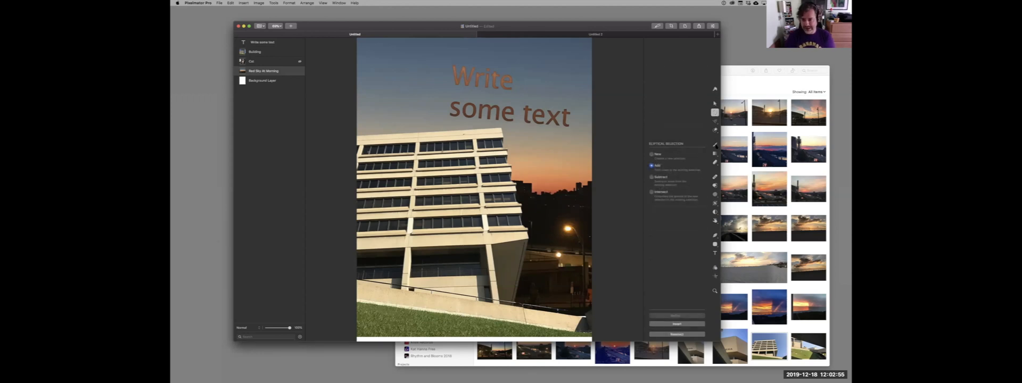
{"action": "left_click", "coordinate": [715, 144]}
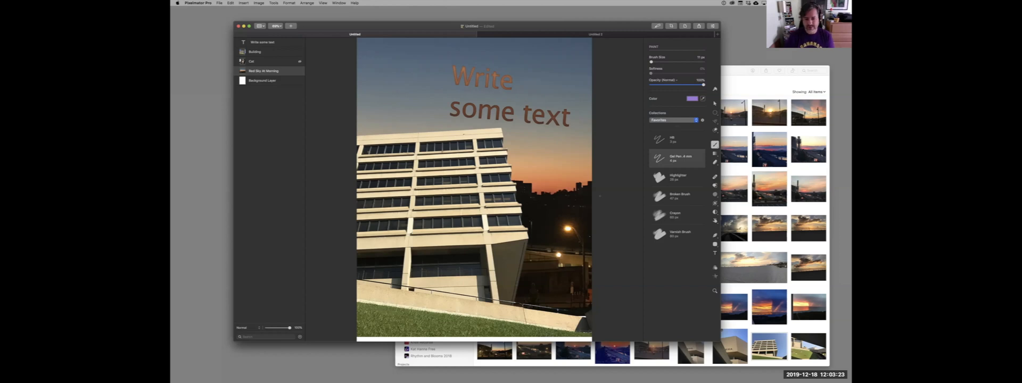
{"action": "left_click", "coordinate": [664, 198]}
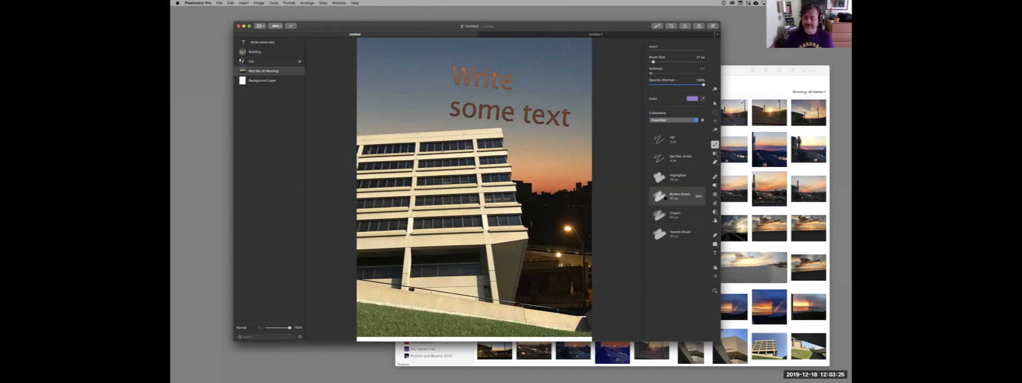
{"action": "left_click_drag", "start_coordinate": [536, 142], "coordinate": [564, 170]}
{"action": "key", "text": "super+z"}
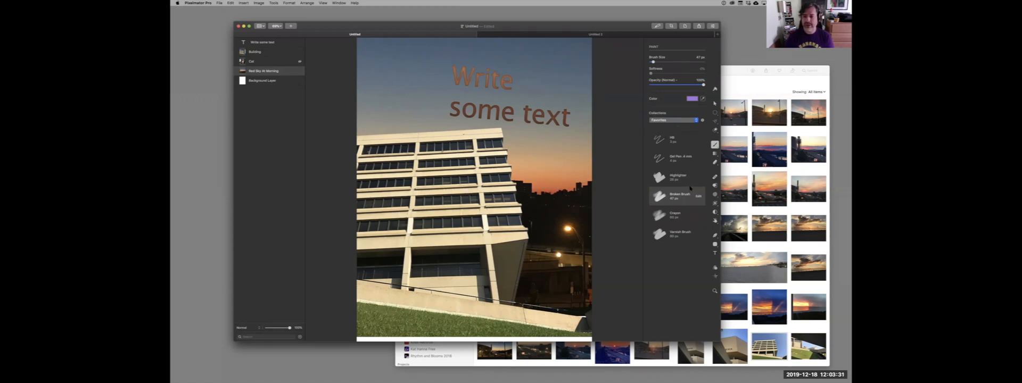
{"action": "left_click", "coordinate": [682, 119]}
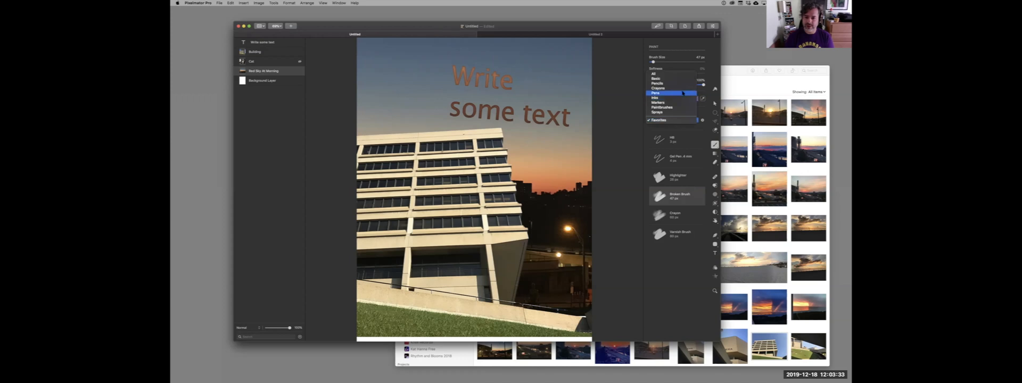
{"action": "left_click", "coordinate": [636, 140]}
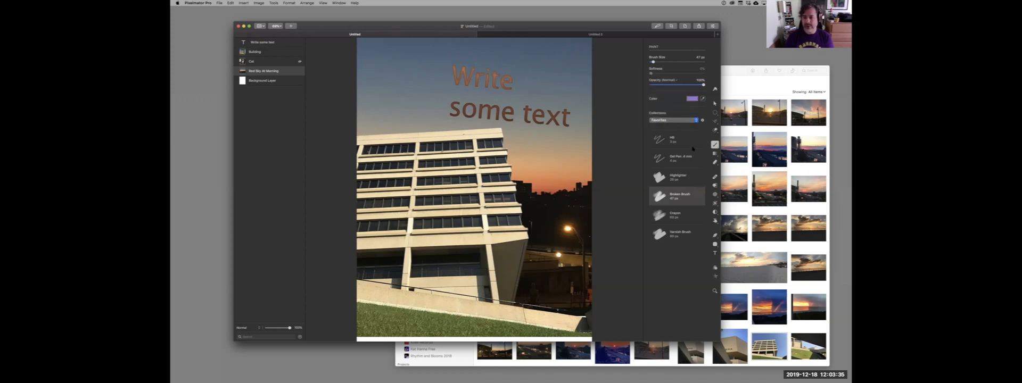
Switch to Gradient Fill and set its gradient type to Angle, leaving the layer unfilled.
{"action": "left_click", "coordinate": [715, 154]}
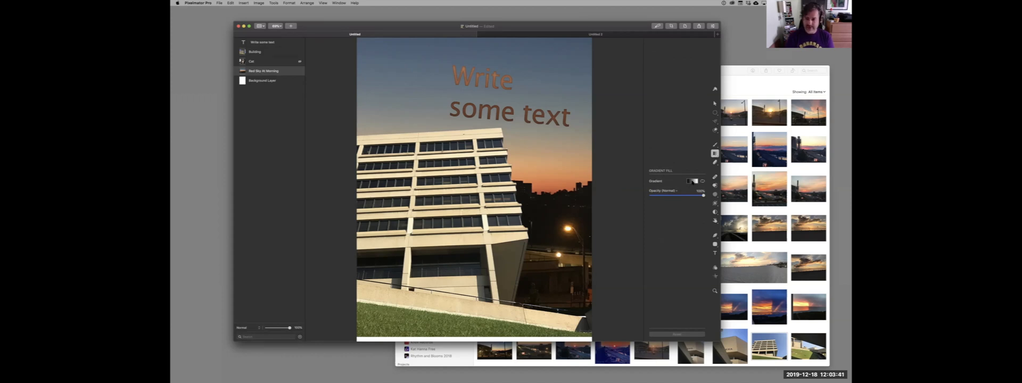
{"action": "left_click", "coordinate": [692, 181]}
{"action": "left_click_drag", "start_coordinate": [786, 261], "coordinate": [581, 61]}
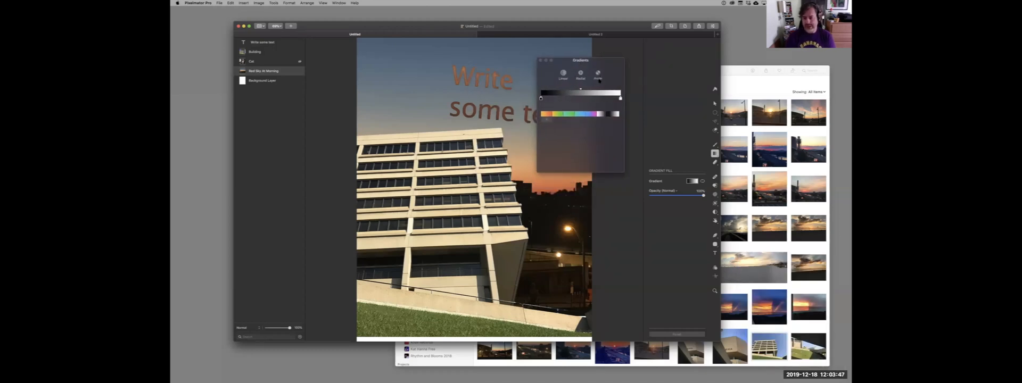
{"action": "left_click", "coordinate": [597, 74]}
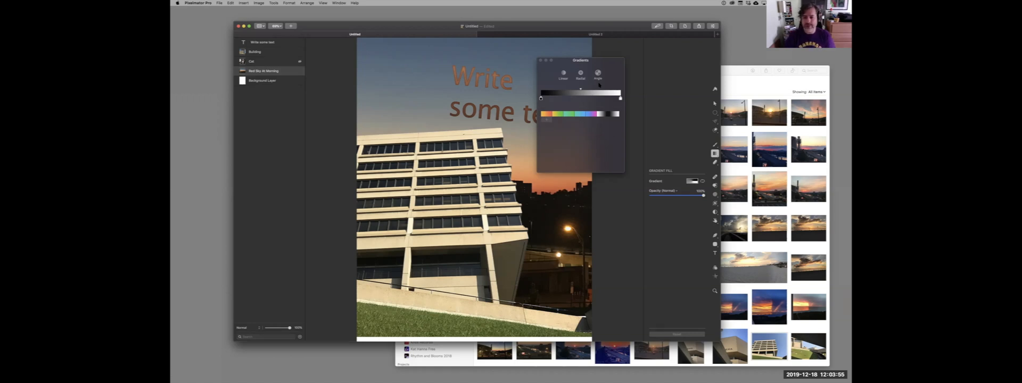
{"action": "left_click", "coordinate": [540, 60]}
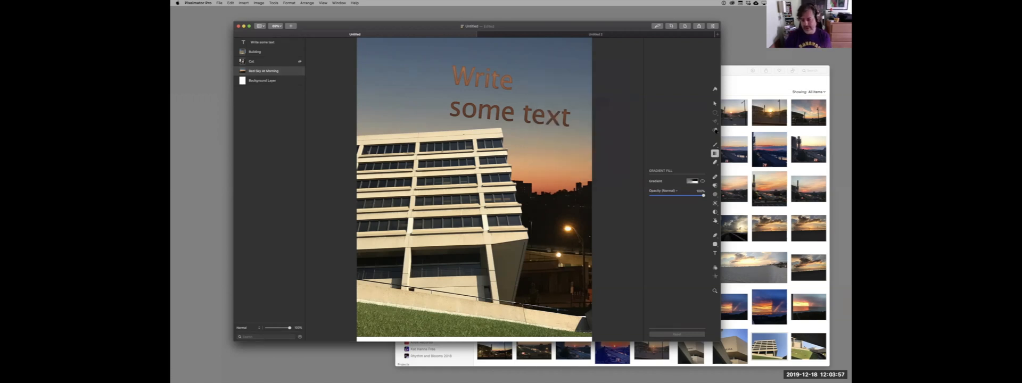
Check the Erase tool's options and its available brush collections.
{"action": "left_click", "coordinate": [714, 162]}
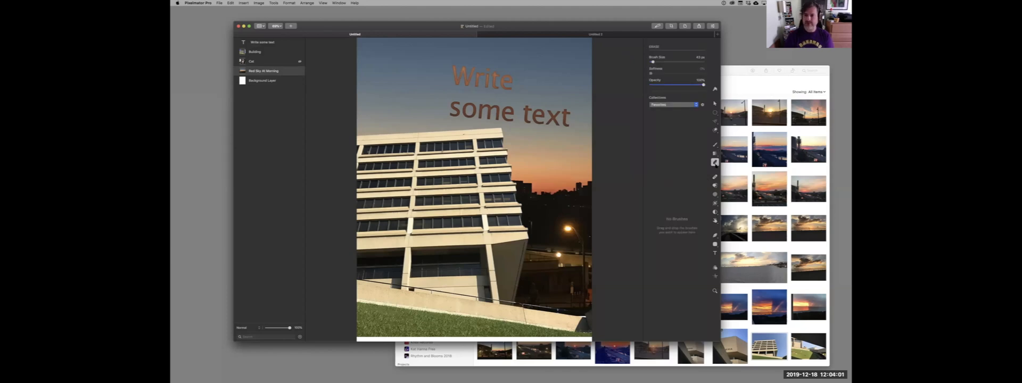
{"action": "left_click", "coordinate": [680, 106]}
{"action": "left_click", "coordinate": [681, 131]}
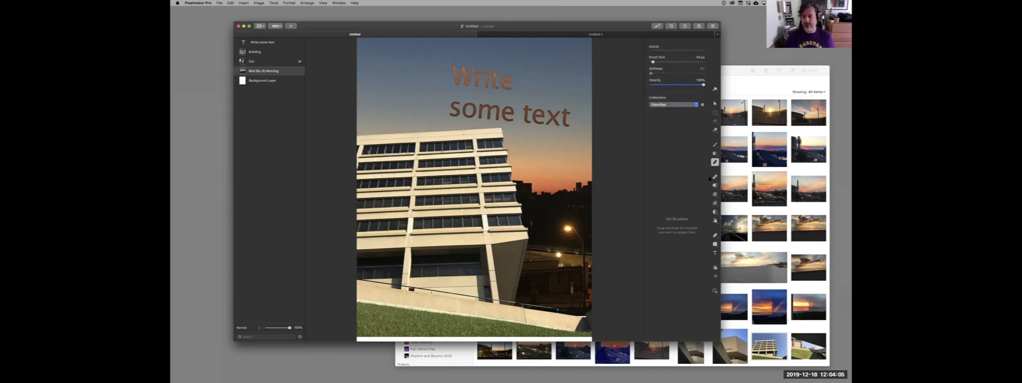
Repair a spot on the right part of the Building layer's facade, undoing and repeating the first attempt.
{"action": "left_click", "coordinate": [715, 177]}
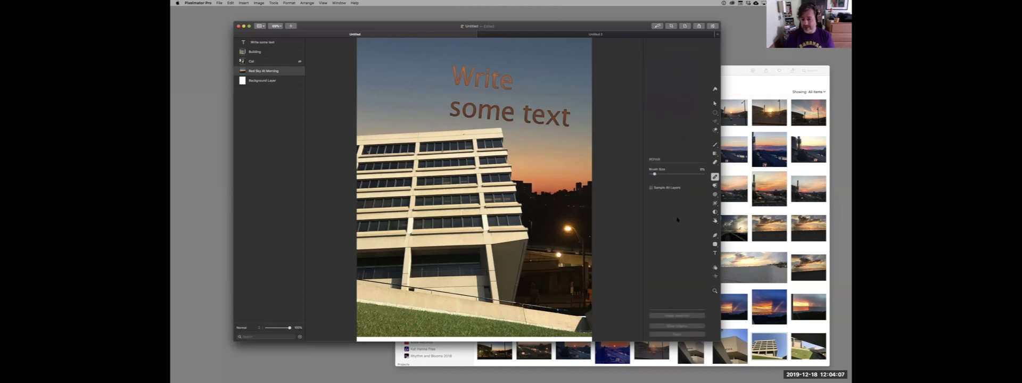
{"action": "left_click", "coordinate": [272, 52]}
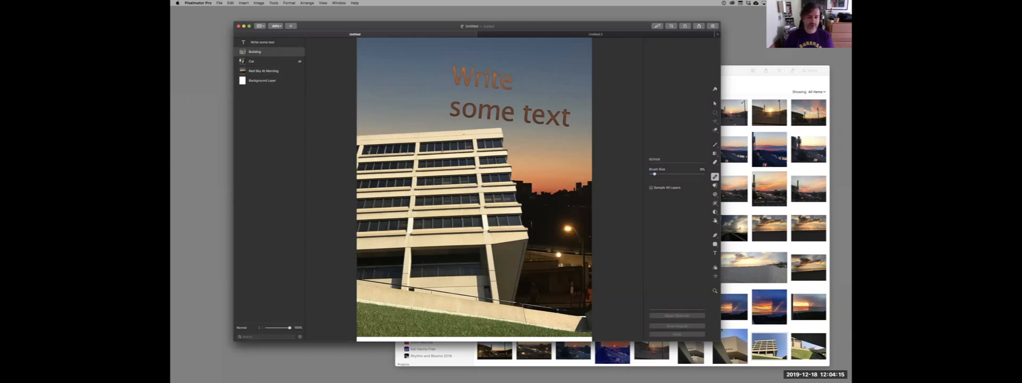
{"action": "left_click", "coordinate": [499, 177]}
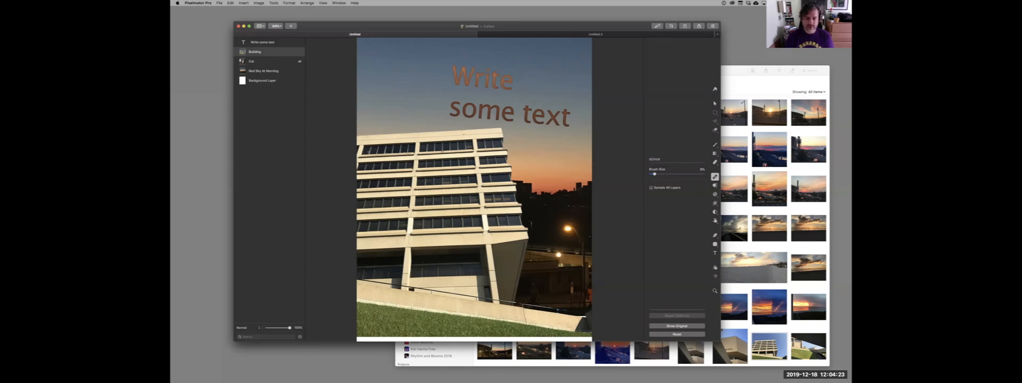
{"action": "key", "text": "super+z"}
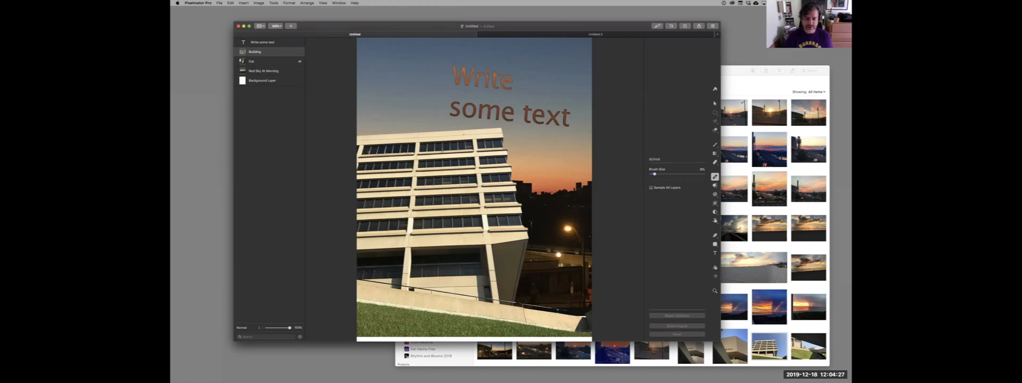
{"action": "right_click", "coordinate": [510, 191]}
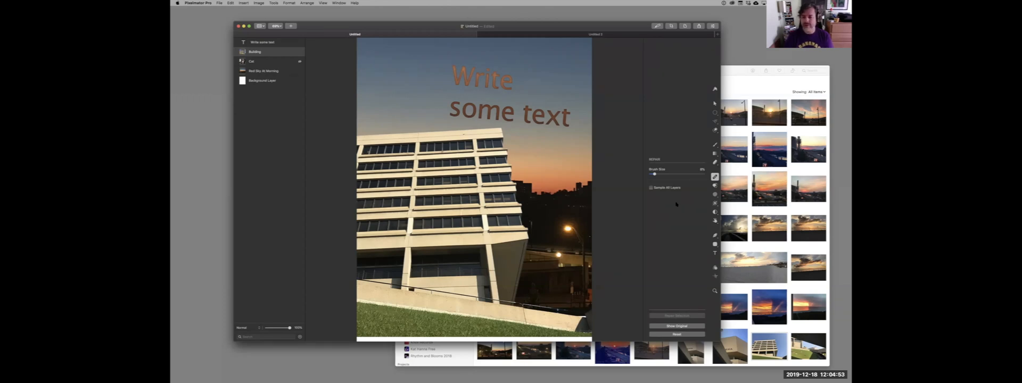
Choose the Clone tool and set the lit street lamp beside the building as the clone source.
{"action": "left_click", "coordinate": [715, 185]}
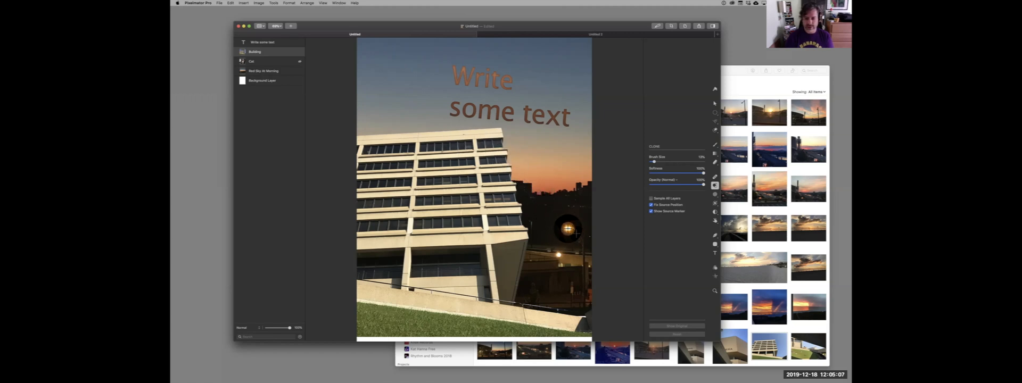
{"action": "left_click", "coordinate": [474, 189], "text": "alt"}
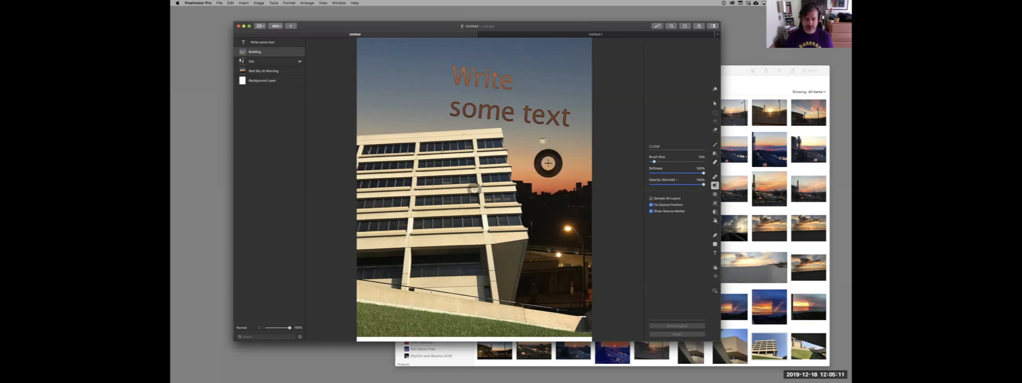
{"action": "left_click", "coordinate": [568, 228], "text": "alt"}
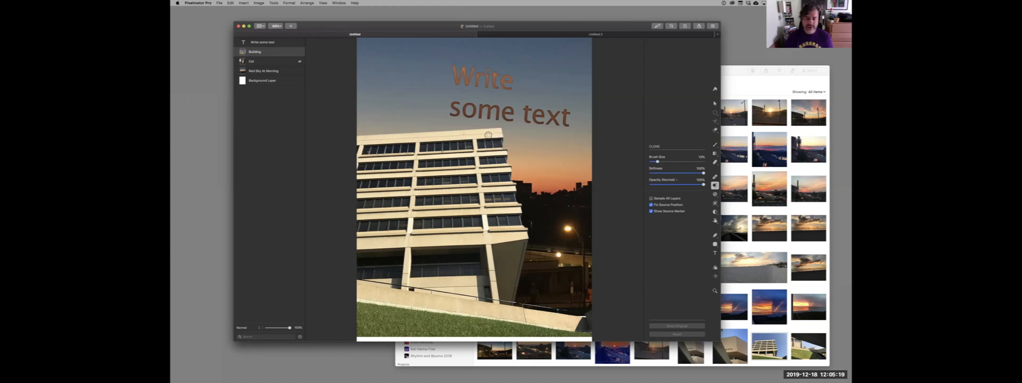
Try cloning the street lamp onto the building's upper corner and the sky beside it, and undo the strokes.
{"action": "left_click", "coordinate": [491, 133]}
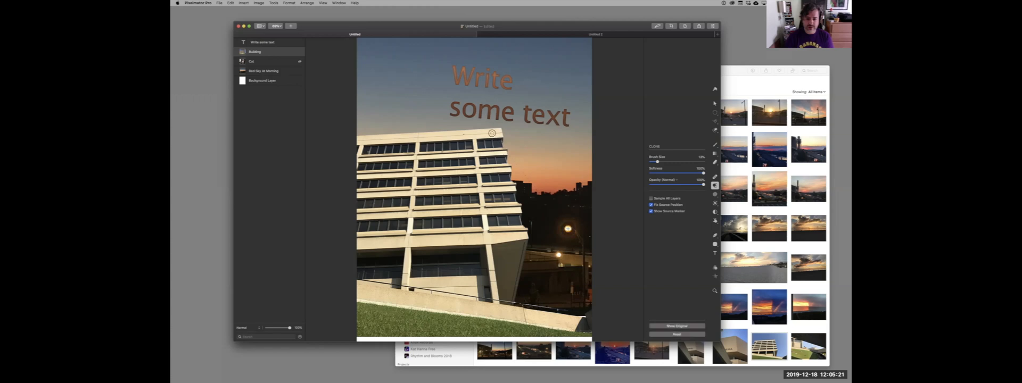
{"action": "mouse_move", "coordinate": [512, 144]}
{"action": "left_mouse_down"}
{"action": "mouse_move", "coordinate": [490, 135]}
{"action": "mouse_move", "coordinate": [520, 134]}
{"action": "mouse_move", "coordinate": [524, 148]}
{"action": "left_mouse_up"}
{"action": "key", "text": "super+z"}
{"action": "key", "text": "super+z"}
{"action": "key", "text": "super+z"}
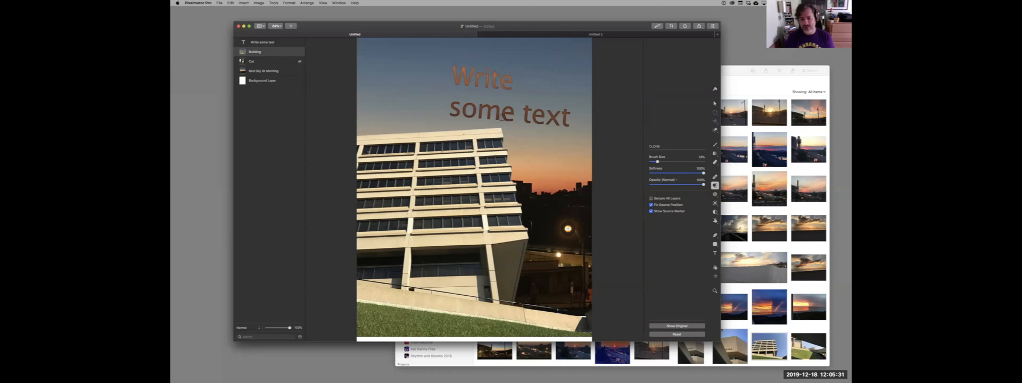
Clone the street lamp into the sky of the Red Sky At Morning layer and hide the Building layer.
{"action": "left_click", "coordinate": [274, 73]}
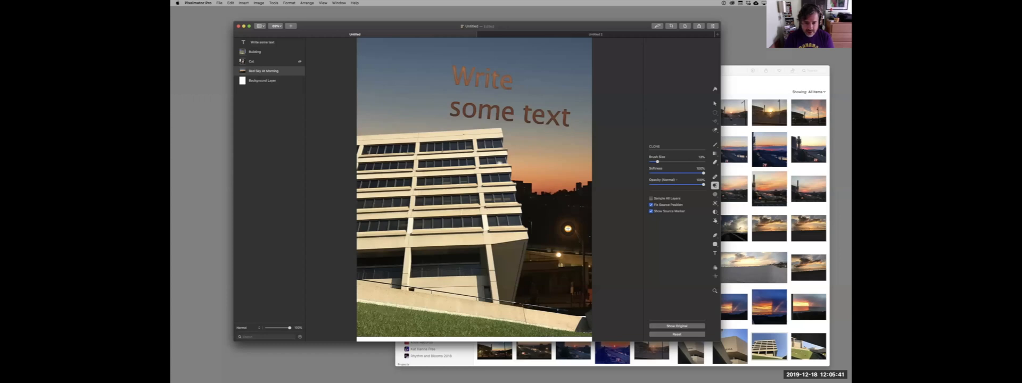
{"action": "right_click", "coordinate": [488, 144]}
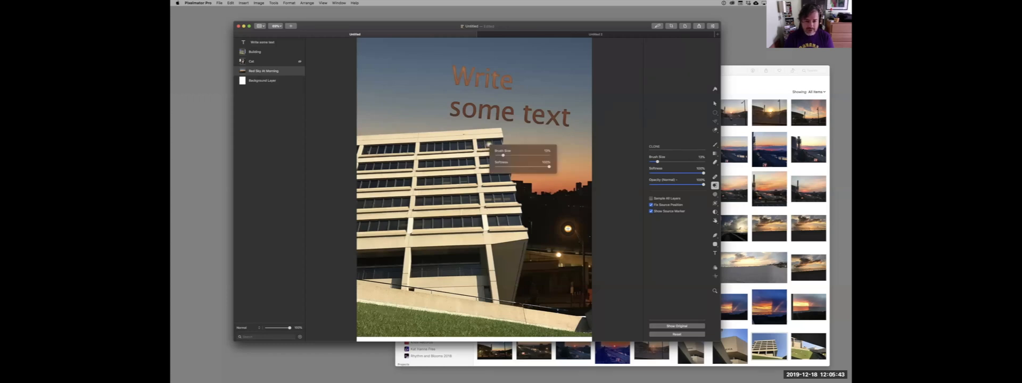
{"action": "left_click", "coordinate": [489, 143]}
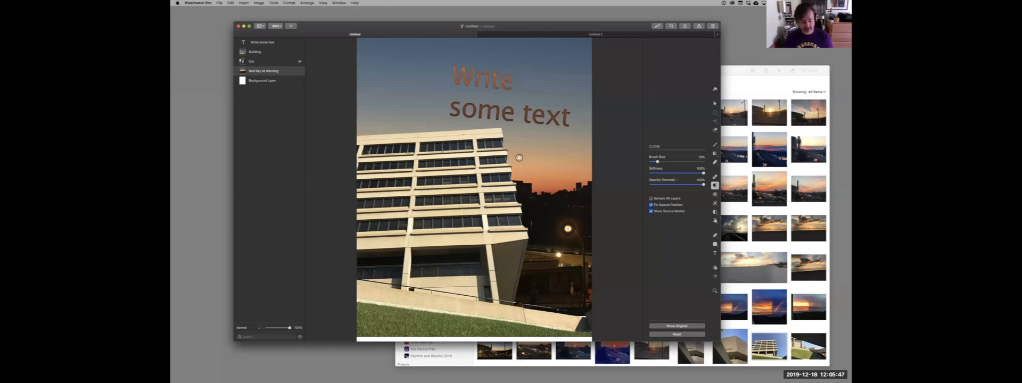
{"action": "left_click", "coordinate": [298, 52]}
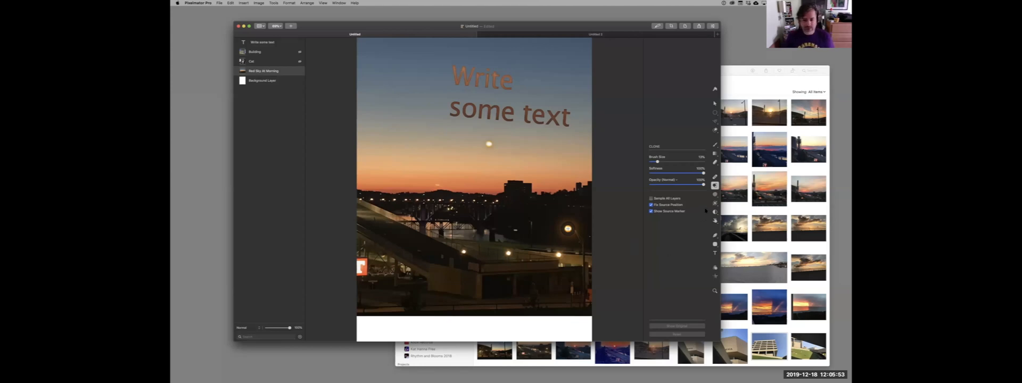
Smudge the cloned lamp in the sunset sky with the Smudge tool.
{"action": "left_click", "coordinate": [715, 194]}
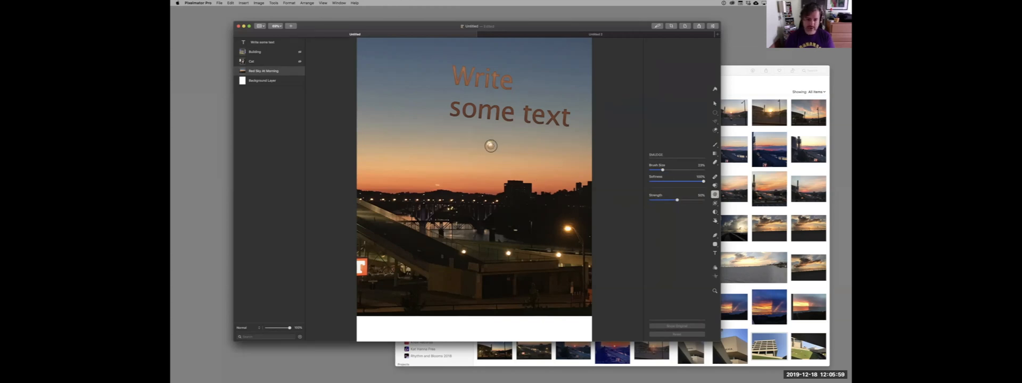
{"action": "left_click_drag", "start_coordinate": [491, 141], "coordinate": [488, 144]}
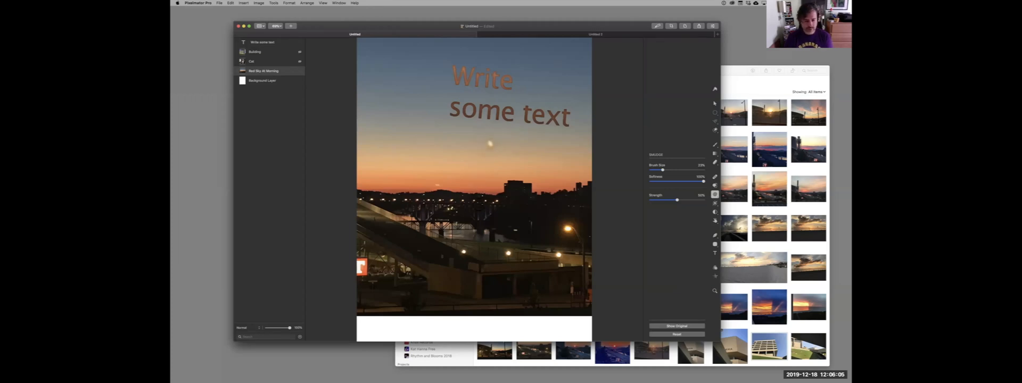
{"action": "scroll", "coordinate": [480, 205], "scroll_direction": "up", "scroll_amount": 10}
{"action": "scroll", "coordinate": [480, 206], "scroll_direction": "down", "scroll_amount": 5}
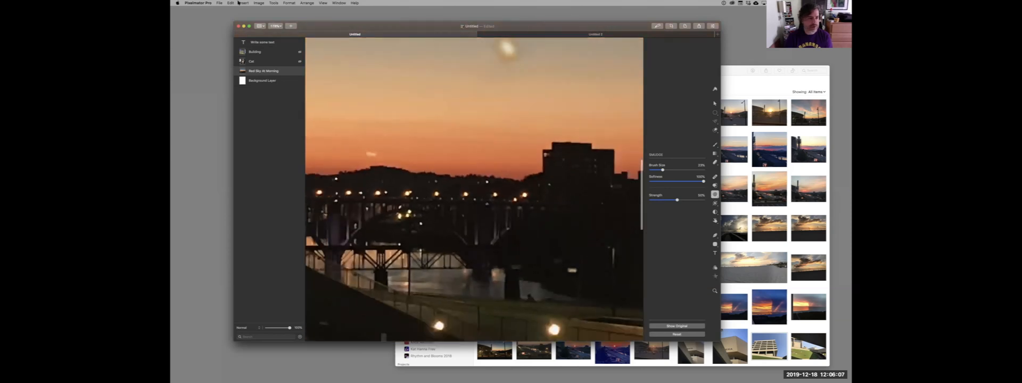
Find the ML Super Resolution command and run it on the image.
{"action": "left_click", "coordinate": [233, 3]}
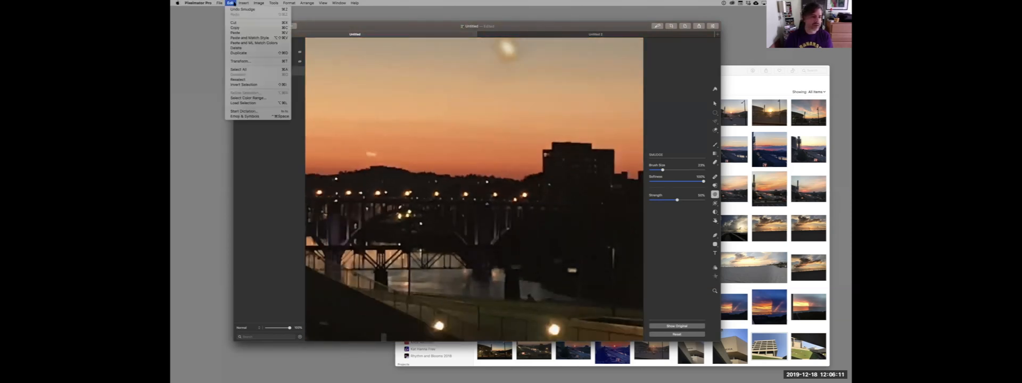
{"action": "left_click", "coordinate": [232, 3]}
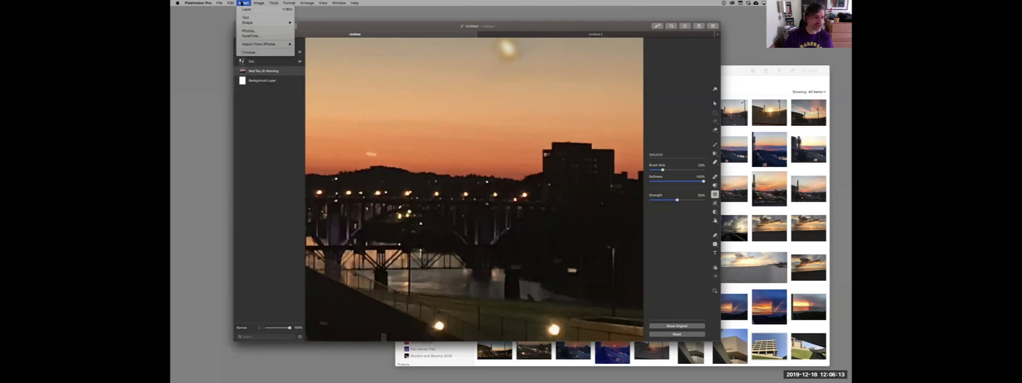
{"action": "left_click", "coordinate": [256, 3]}
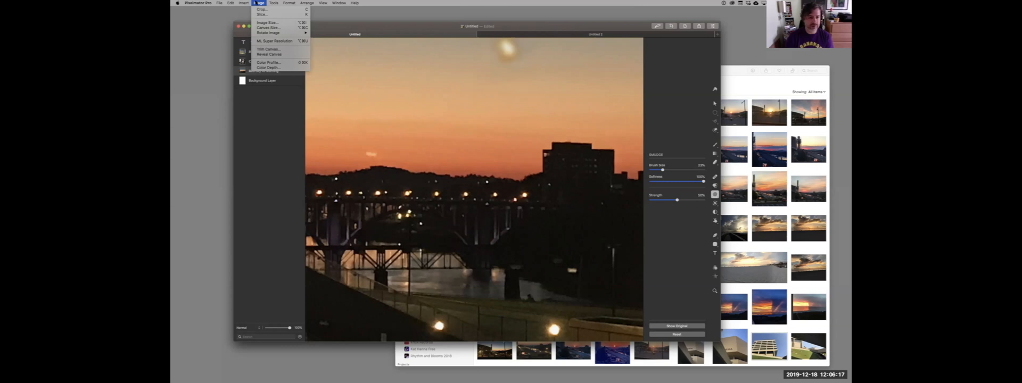
{"action": "left_click", "coordinate": [256, 3]}
{"action": "left_click", "coordinate": [256, 3]}
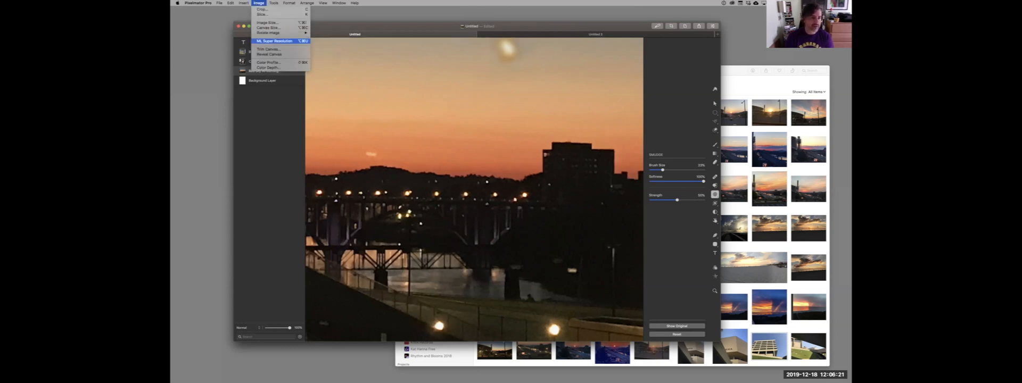
{"action": "left_click", "coordinate": [260, 3]}
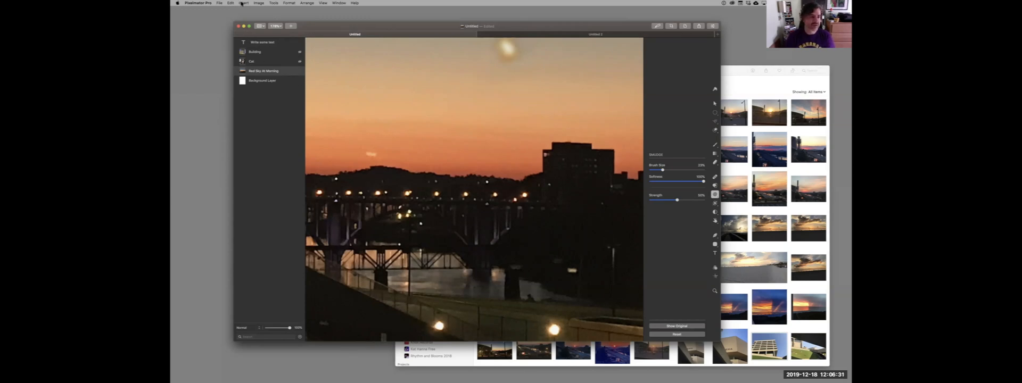
{"action": "left_click", "coordinate": [242, 3]}
{"action": "mouse_move", "coordinate": [258, 4]}
{"action": "left_click", "coordinate": [261, 41]}
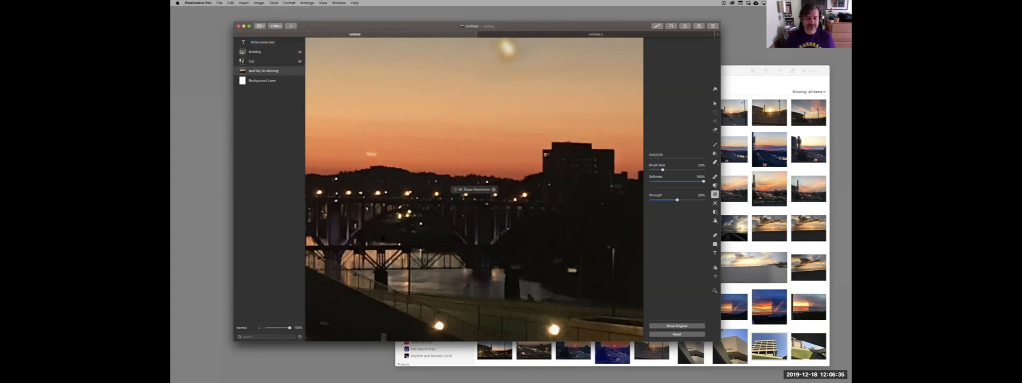
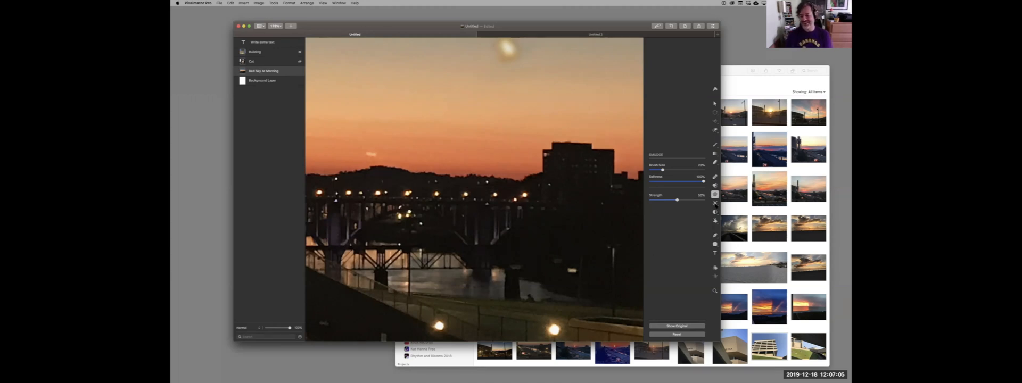
Look through the neighbouring retouching tools and reshape the dark hill skyline beside the building with the Warp tool.
{"action": "left_click", "coordinate": [716, 204]}
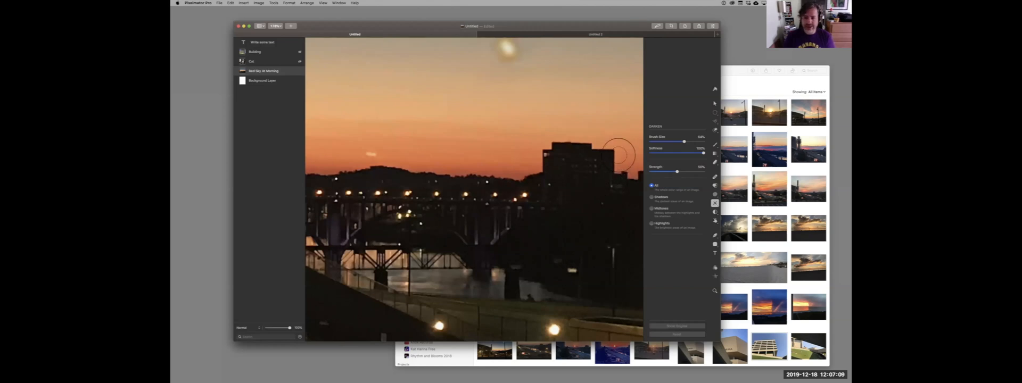
{"action": "left_click", "coordinate": [715, 212]}
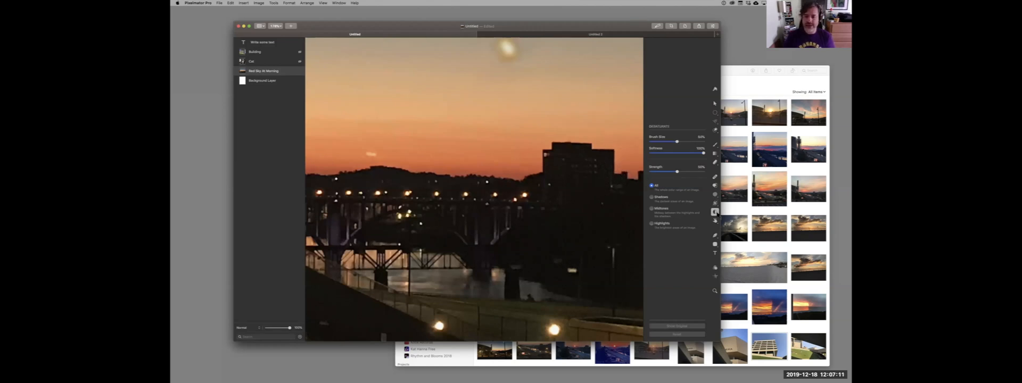
{"action": "left_click", "coordinate": [715, 220]}
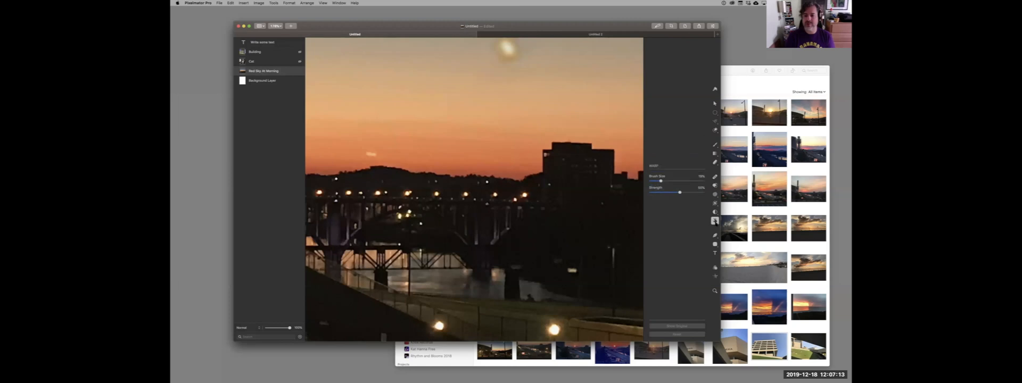
{"action": "mouse_move", "coordinate": [529, 178]}
{"action": "left_mouse_down"}
{"action": "mouse_move", "coordinate": [524, 158]}
{"action": "mouse_move", "coordinate": [517, 168]}
{"action": "left_mouse_up"}
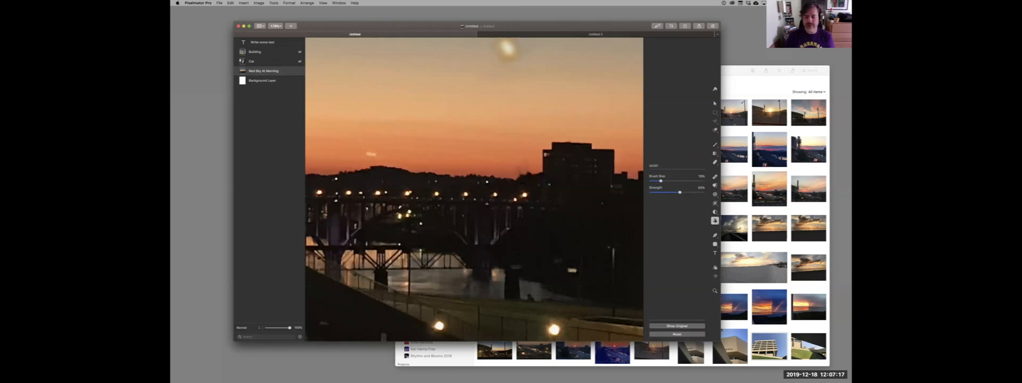
Try drawing a closed curved path over the sunset sky and hills with the Pen tool, and delete it.
{"action": "left_click", "coordinate": [715, 235]}
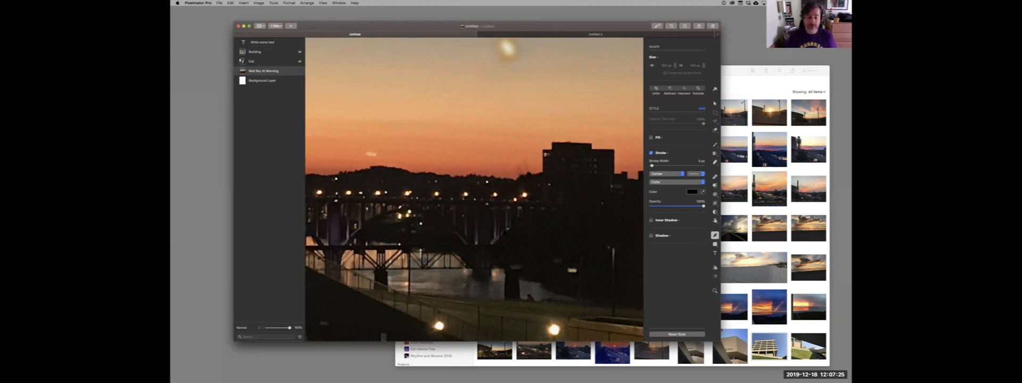
{"action": "left_click", "coordinate": [473, 129]}
{"action": "left_click_drag", "start_coordinate": [444, 147], "coordinate": [446, 163]}
{"action": "left_click_drag", "start_coordinate": [455, 182], "coordinate": [496, 193]}
{"action": "left_click_drag", "start_coordinate": [528, 132], "coordinate": [487, 141]}
{"action": "left_click", "coordinate": [473, 129]}
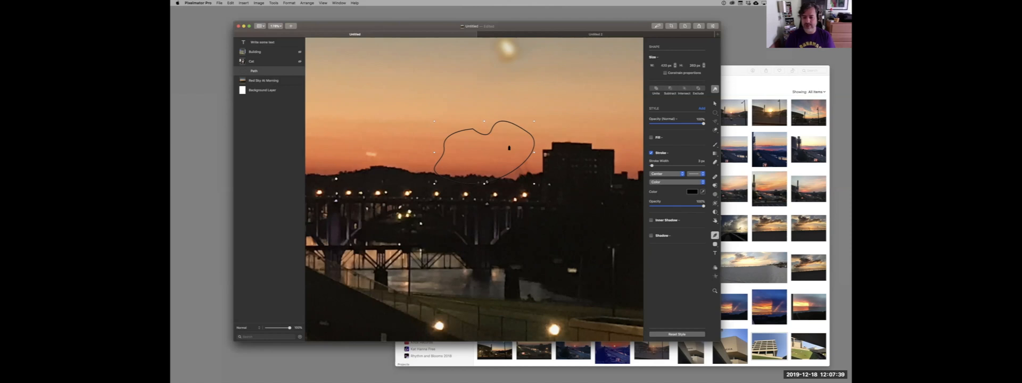
{"action": "key", "text": "Delete"}
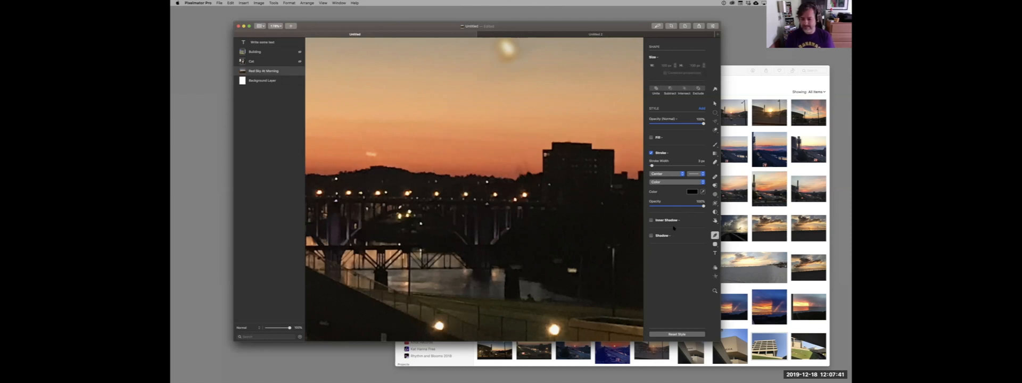
Try drawing a gradient-filled rounded rectangle with a black stroke in the sky, and delete it.
{"action": "left_click", "coordinate": [715, 244]}
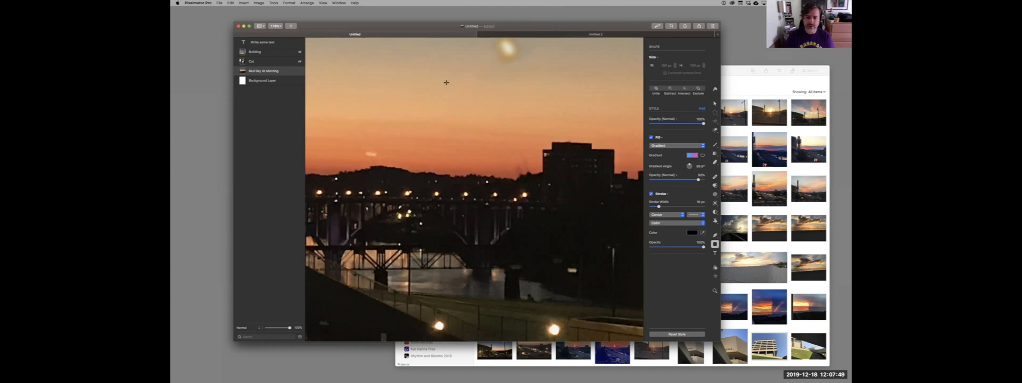
{"action": "left_click_drag", "start_coordinate": [434, 84], "coordinate": [532, 163]}
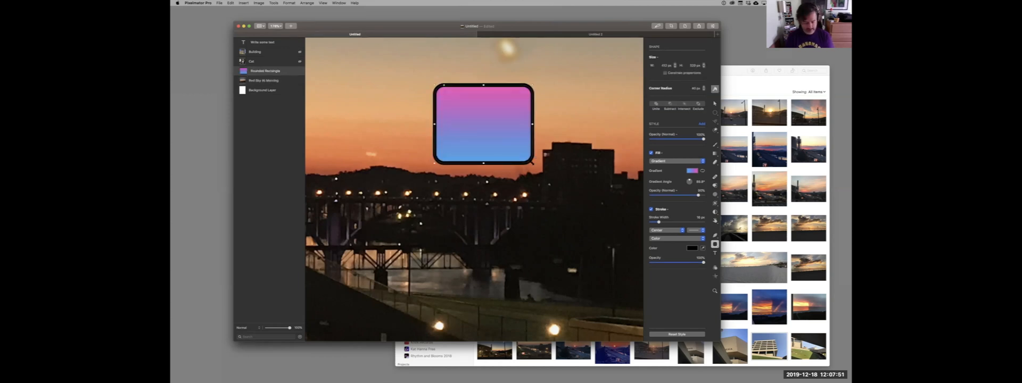
{"action": "key", "text": "Delete"}
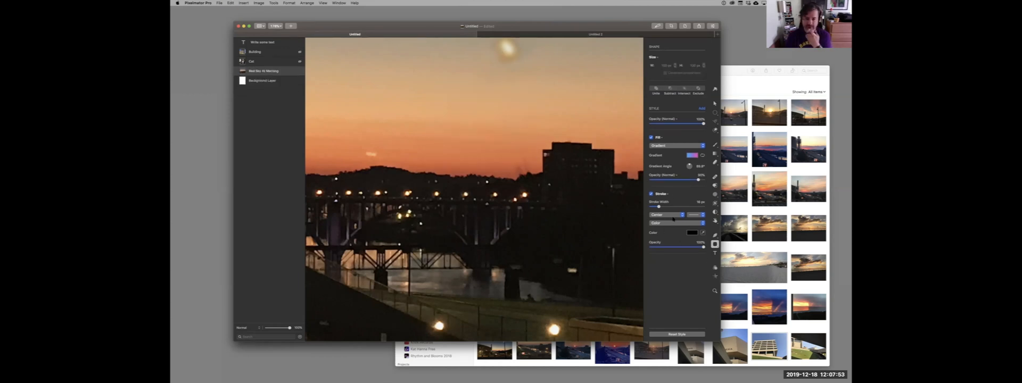
Examine the Type tool's text presets and the Color Adjustments for the Red Sky At Morning layer.
{"action": "left_click", "coordinate": [715, 254]}
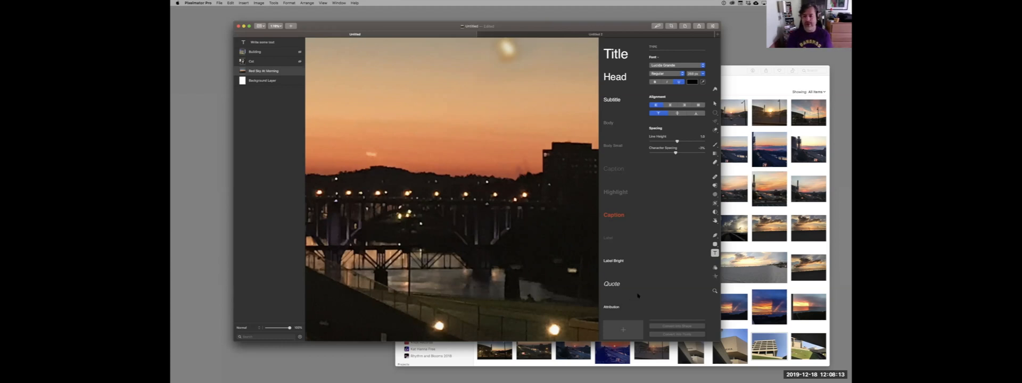
{"action": "left_click", "coordinate": [715, 268]}
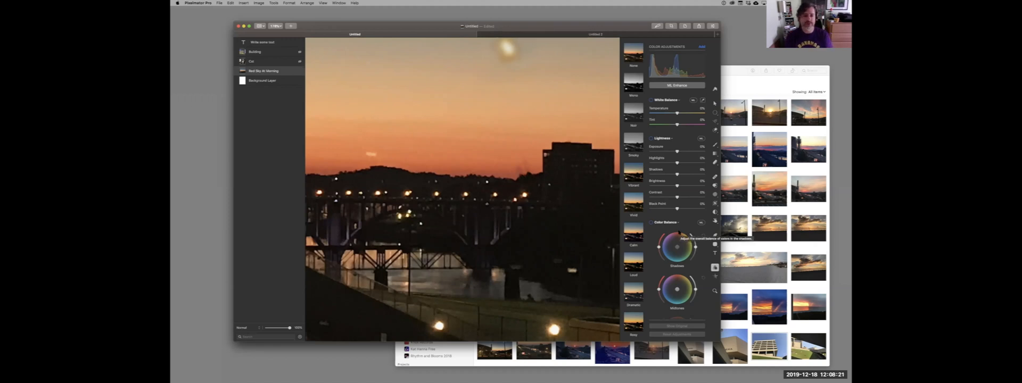
{"action": "scroll", "coordinate": [676, 248], "scroll_direction": "down", "scroll_amount": 3}
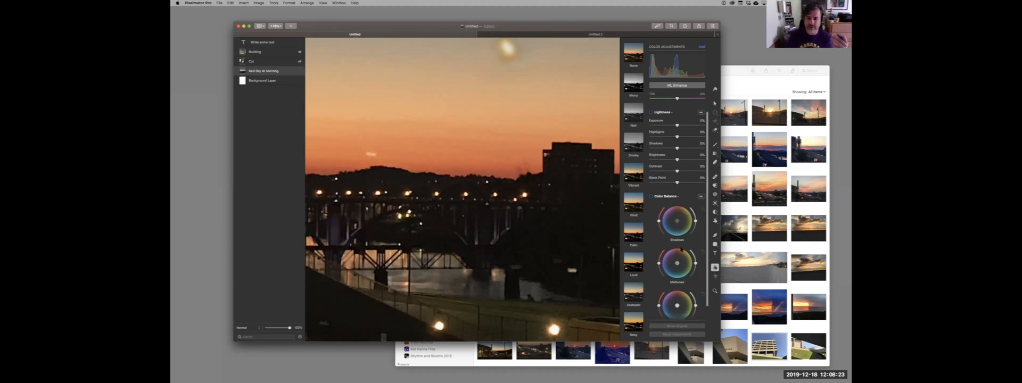
{"action": "scroll", "coordinate": [681, 248], "scroll_direction": "up", "scroll_amount": 3}
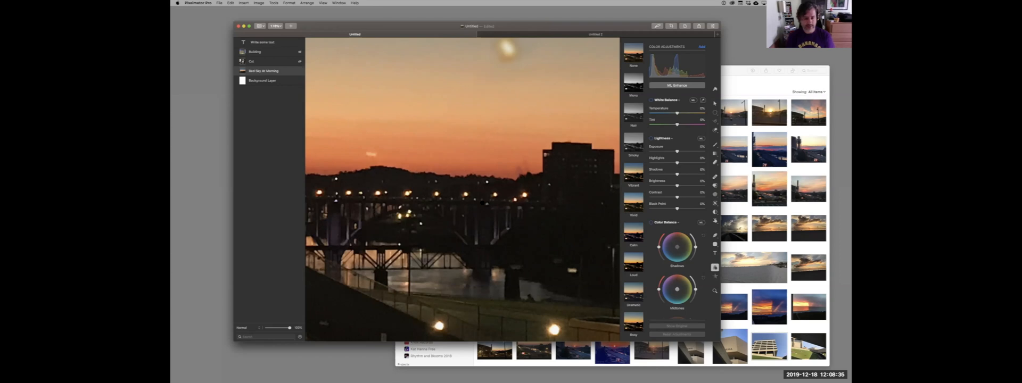
{"action": "scroll", "coordinate": [456, 200], "scroll_direction": "down", "scroll_amount": 10}
{"action": "scroll", "coordinate": [462, 186], "scroll_direction": "up", "scroll_amount": 5}
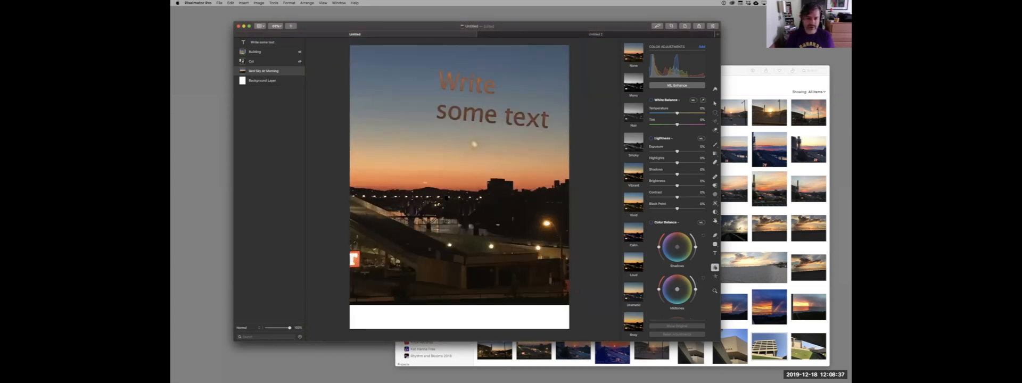
{"action": "scroll", "coordinate": [479, 186], "scroll_direction": "up", "scroll_amount": 3}
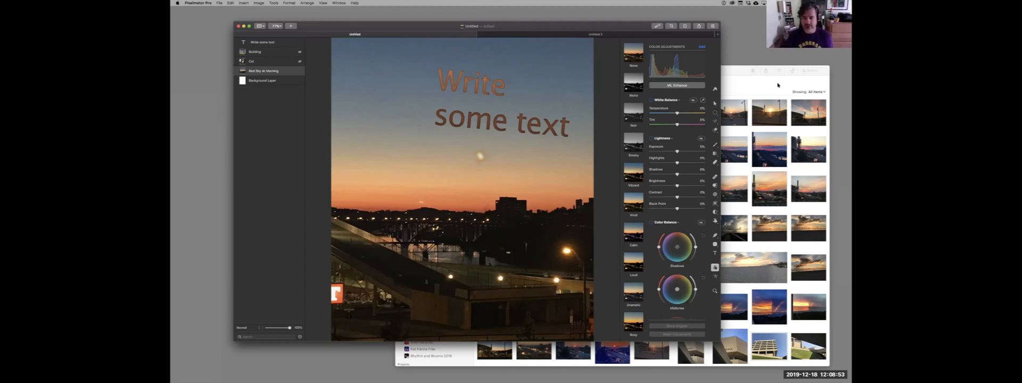
Try ML Enhance twice on the Red Sky At Morning layer, turning it off each time.
{"action": "left_click", "coordinate": [667, 87]}
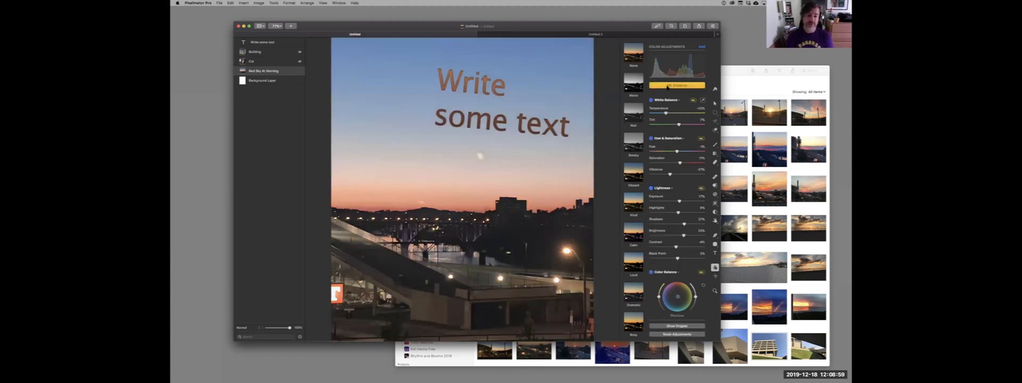
{"action": "left_click", "coordinate": [667, 86]}
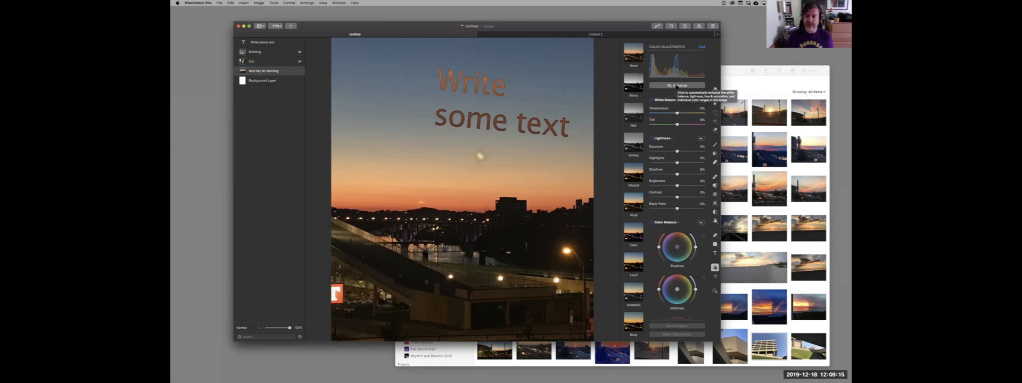
{"action": "left_click", "coordinate": [676, 86]}
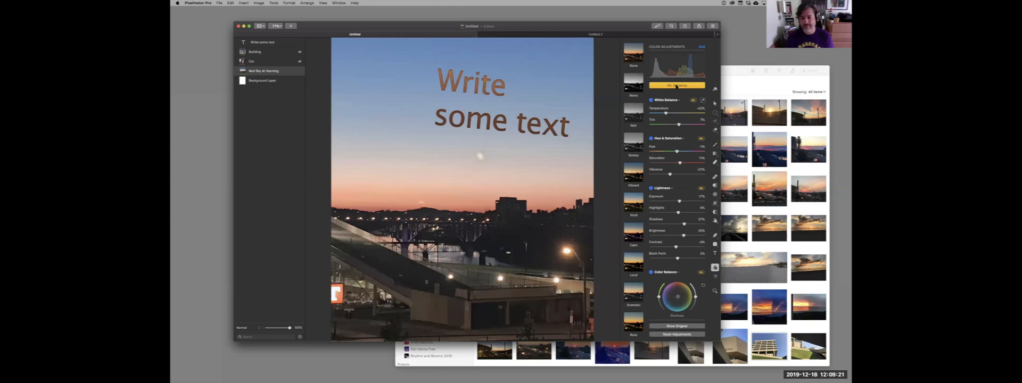
{"action": "left_click", "coordinate": [676, 85]}
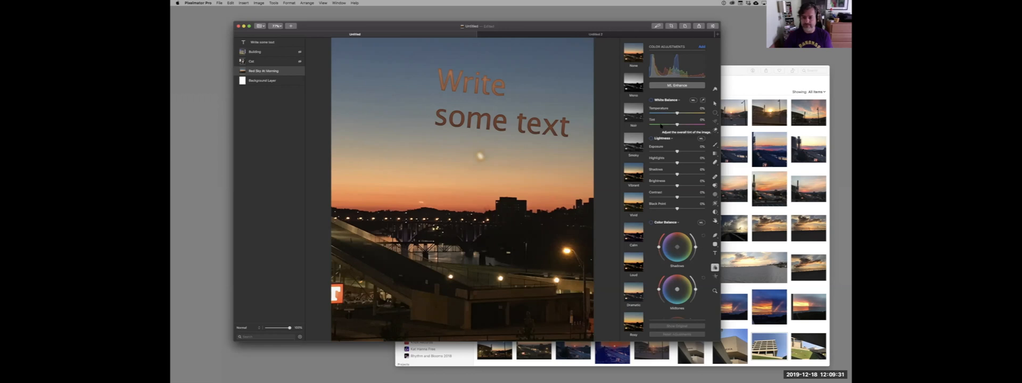
Review the available color adjustments and try the automatic white balance on the Red Sky At Morning layer.
{"action": "scroll", "coordinate": [664, 167], "scroll_direction": "down", "scroll_amount": 3}
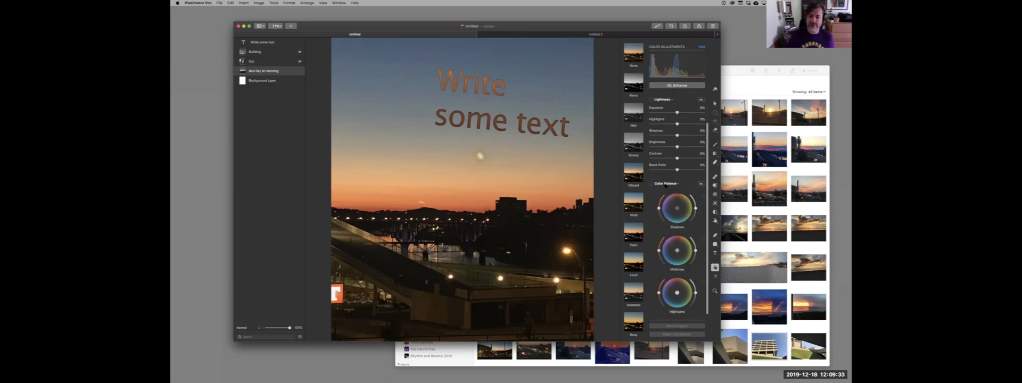
{"action": "scroll", "coordinate": [665, 185], "scroll_direction": "up", "scroll_amount": 3}
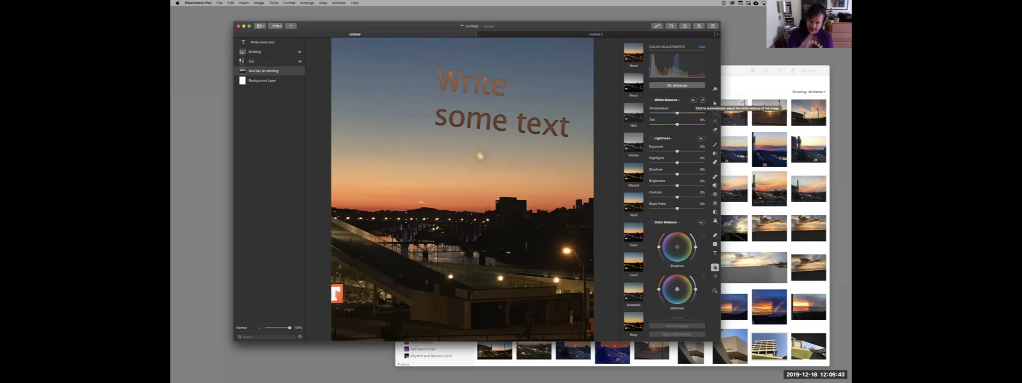
{"action": "left_click", "coordinate": [692, 101]}
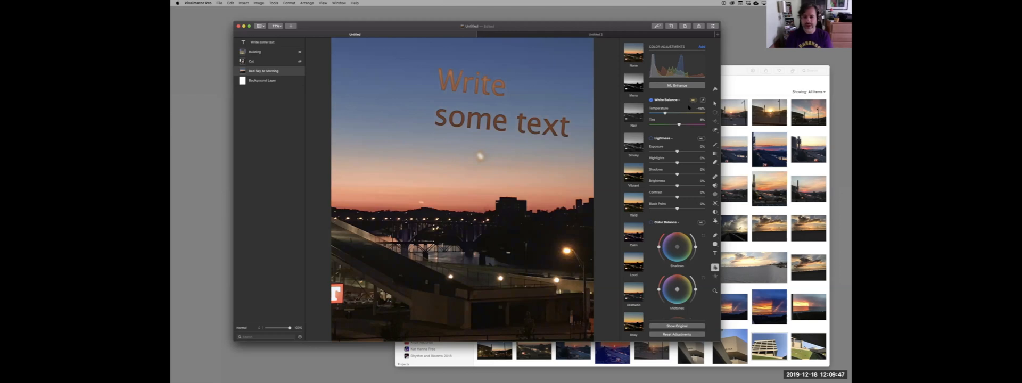
{"action": "left_click", "coordinate": [693, 101]}
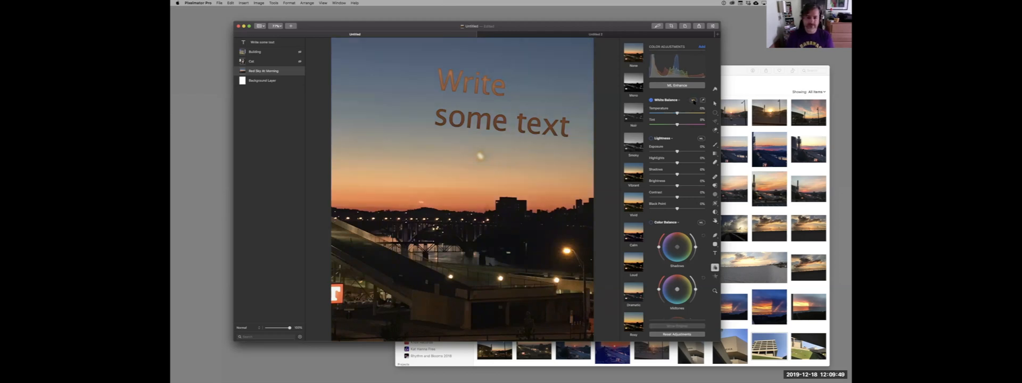
{"action": "left_click", "coordinate": [693, 101]}
{"action": "left_click", "coordinate": [693, 101]}
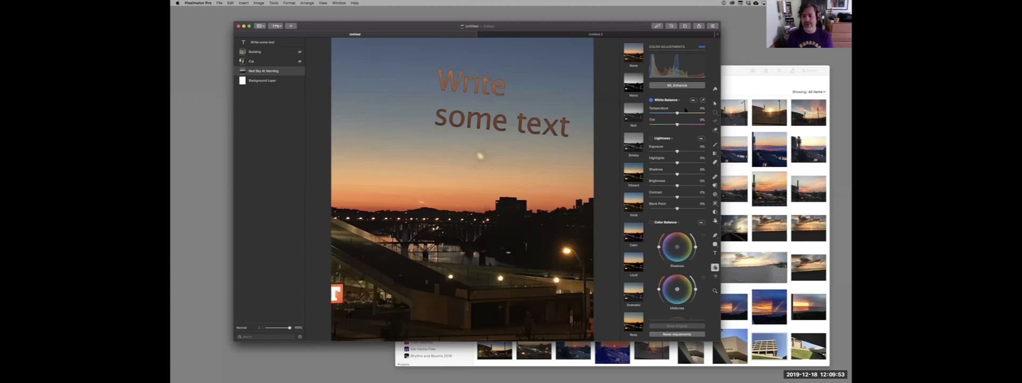
{"action": "mouse_move", "coordinate": [677, 113]}
{"action": "left_mouse_down"}
{"action": "mouse_move", "coordinate": [694, 114]}
{"action": "mouse_move", "coordinate": [651, 114]}
{"action": "mouse_move", "coordinate": [693, 115]}
{"action": "mouse_move", "coordinate": [676, 115]}
{"action": "left_mouse_up"}
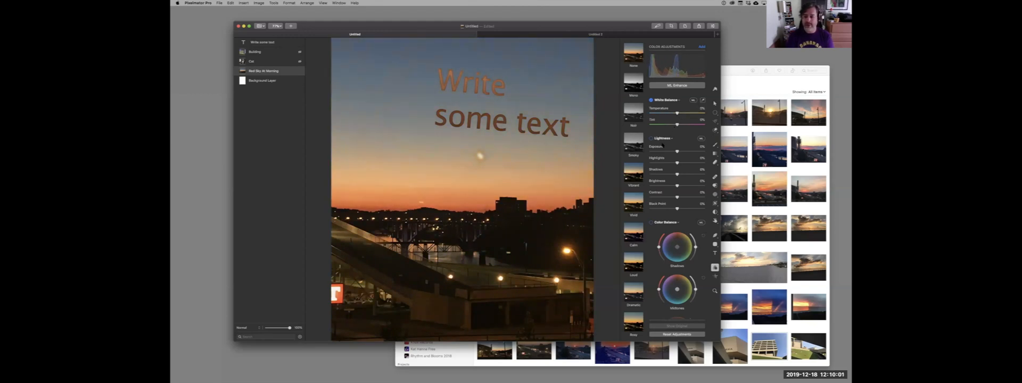
Switch the White Balance adjustment off and on to compare its effect on the image.
{"action": "scroll", "coordinate": [676, 227], "scroll_direction": "down", "scroll_amount": 3}
{"action": "scroll", "coordinate": [675, 227], "scroll_direction": "up", "scroll_amount": 3}
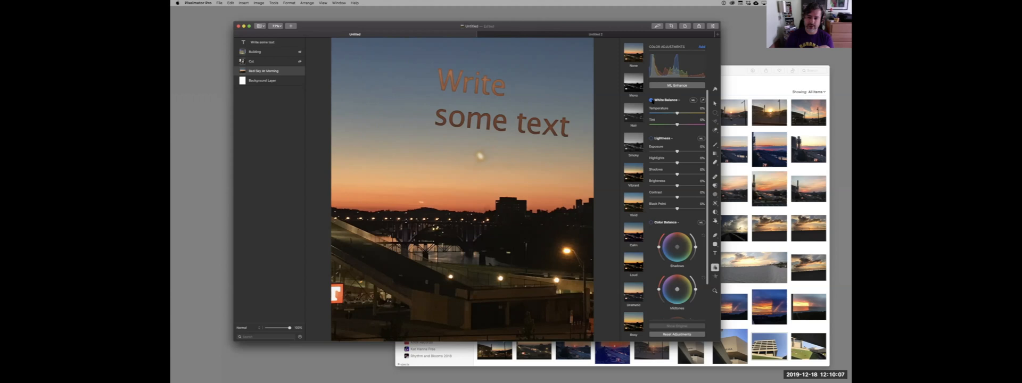
{"action": "left_click", "coordinate": [650, 101]}
{"action": "left_click", "coordinate": [651, 100]}
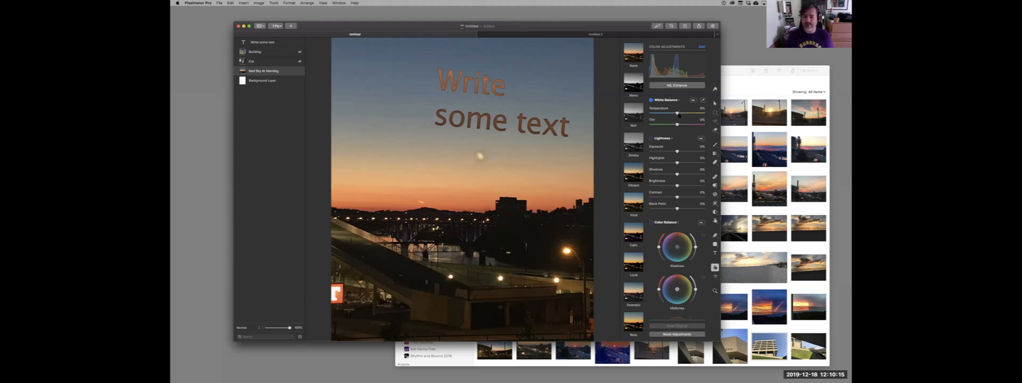
Try a warmer white balance temperature, compare it with the original image, and disable the White Balance adjustment.
{"action": "left_click_drag", "start_coordinate": [679, 114], "coordinate": [691, 114]}
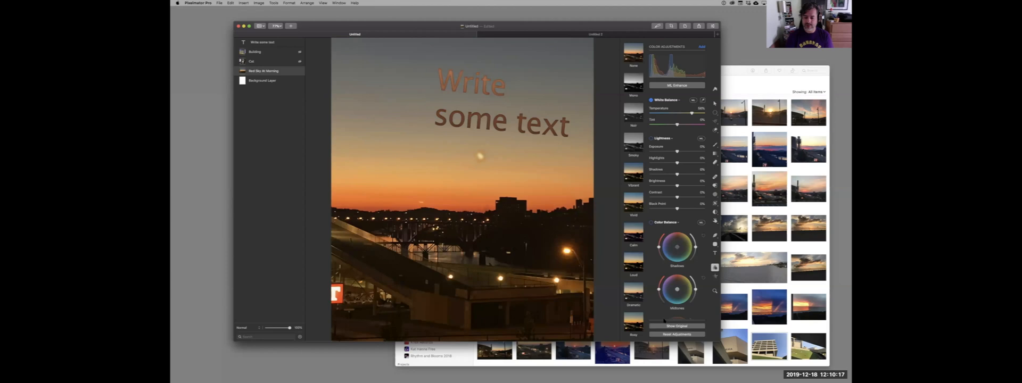
{"action": "left_click", "coordinate": [668, 326]}
{"action": "left_click", "coordinate": [668, 326]}
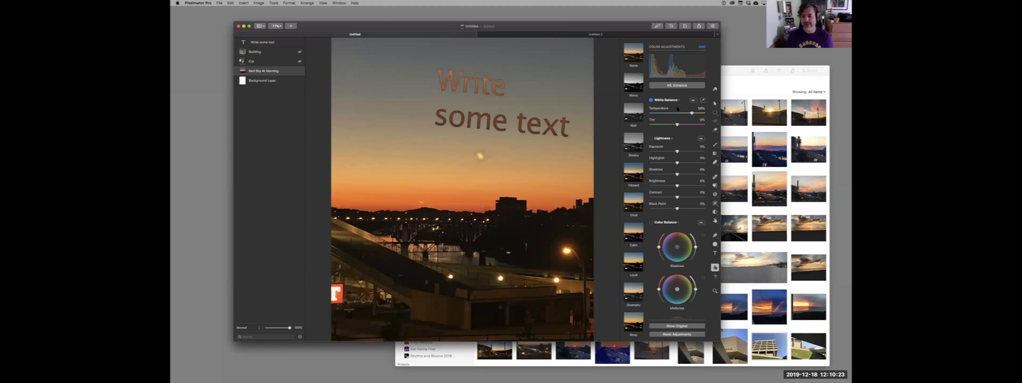
{"action": "left_click", "coordinate": [651, 100]}
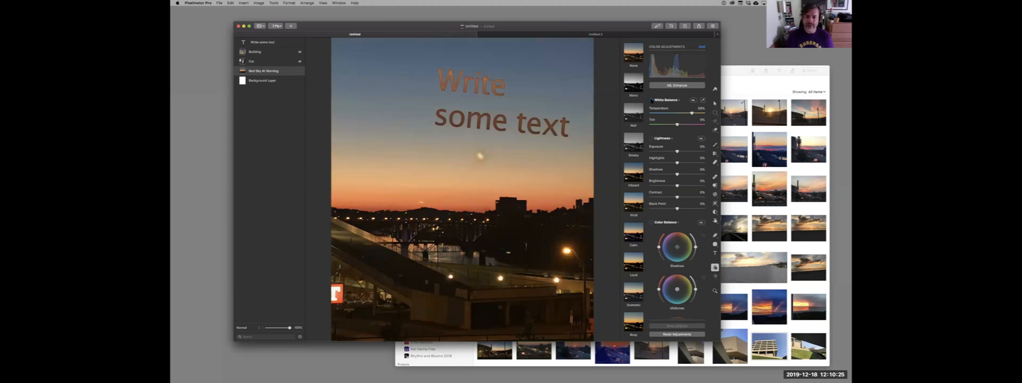
Raise the Shadows lightness to about 21% and shift the color balance of the image's shadows.
{"action": "scroll", "coordinate": [668, 153], "scroll_direction": "down", "scroll_amount": 1}
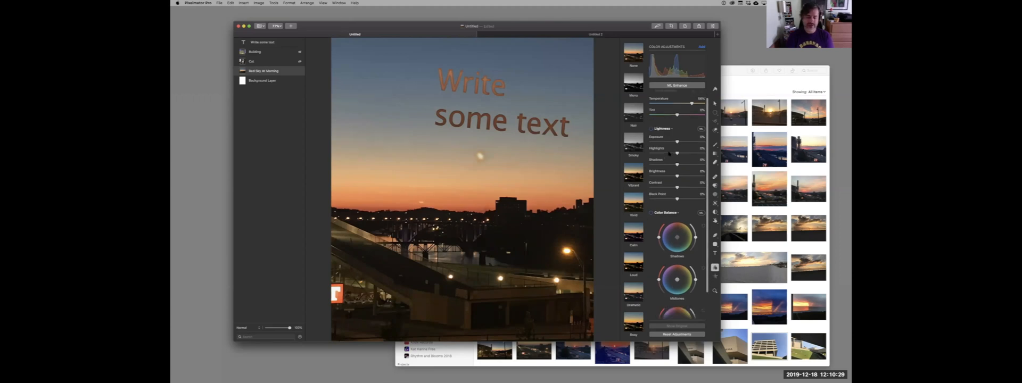
{"action": "scroll", "coordinate": [669, 153], "scroll_direction": "up", "scroll_amount": 1}
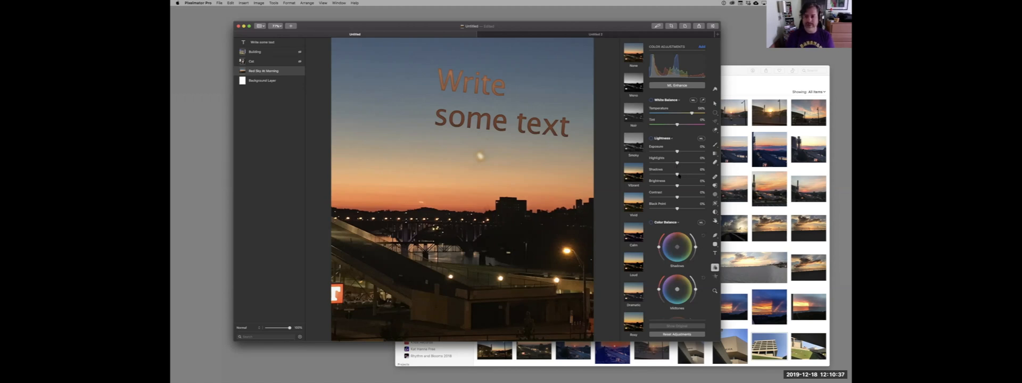
{"action": "left_click_drag", "start_coordinate": [677, 175], "coordinate": [683, 175]}
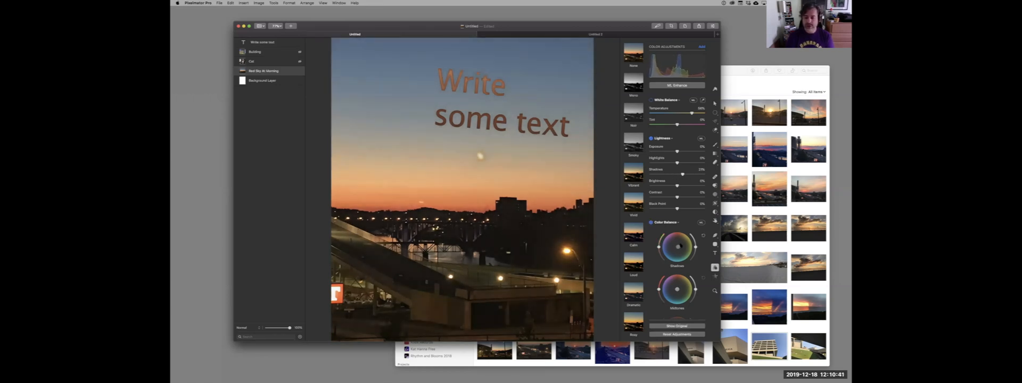
{"action": "left_click_drag", "start_coordinate": [678, 250], "coordinate": [665, 248]}
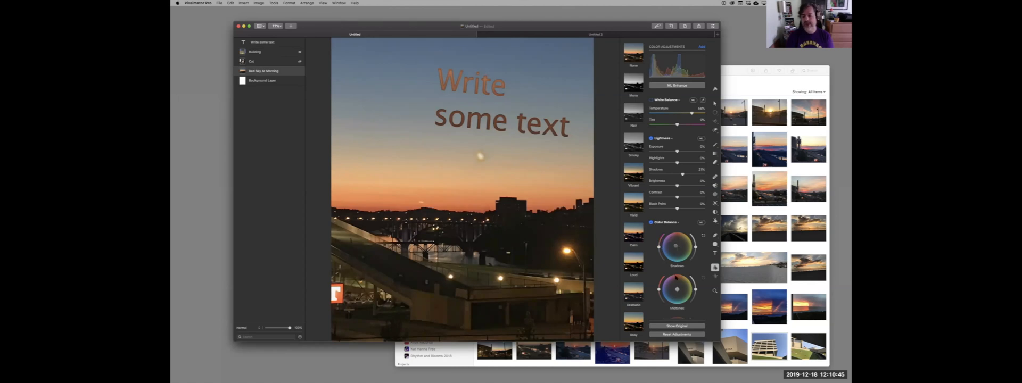
Shift the color balance of the image's highlights and midtones slightly.
{"action": "scroll", "coordinate": [676, 277], "scroll_direction": "down", "scroll_amount": 3}
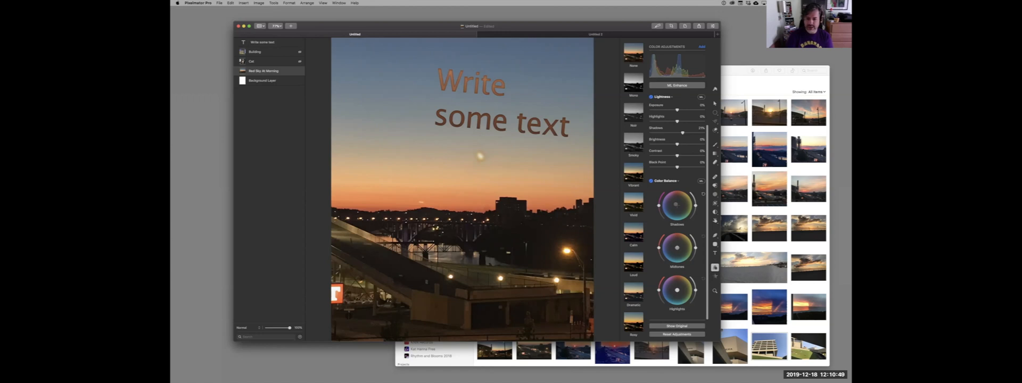
{"action": "left_click_drag", "start_coordinate": [677, 290], "coordinate": [673, 289]}
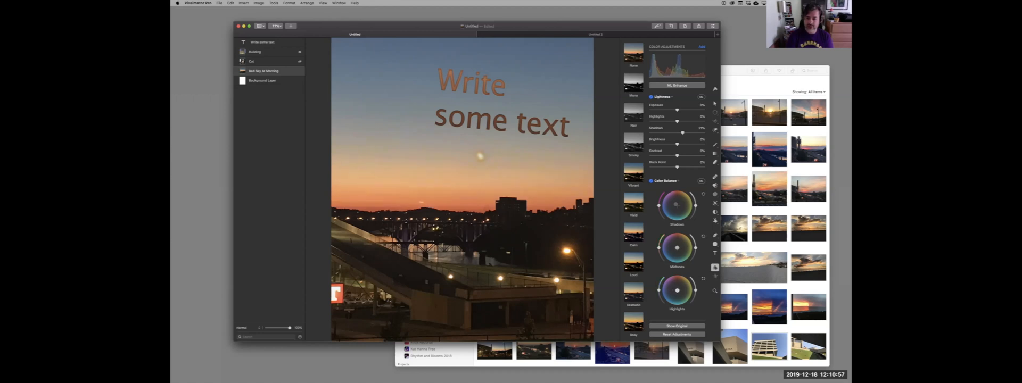
{"action": "left_click_drag", "start_coordinate": [678, 247], "coordinate": [675, 248]}
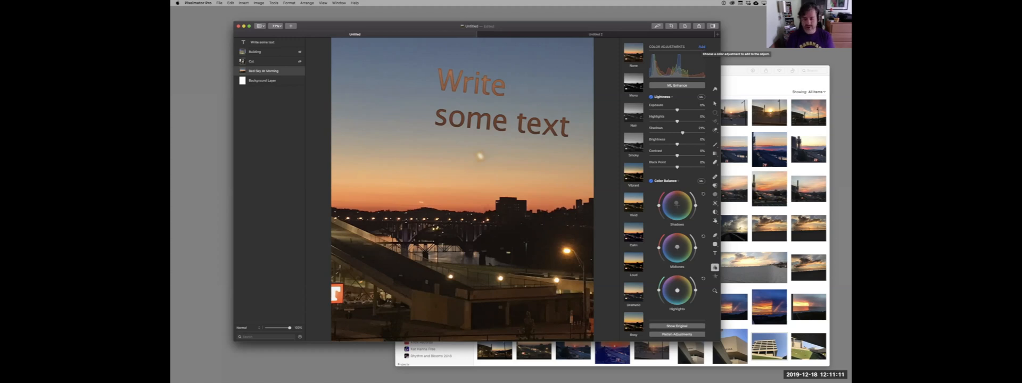
Try a Levels adjustment with shifted midtone and shadow points, and reset all color adjustments.
{"action": "left_click", "coordinate": [702, 48]}
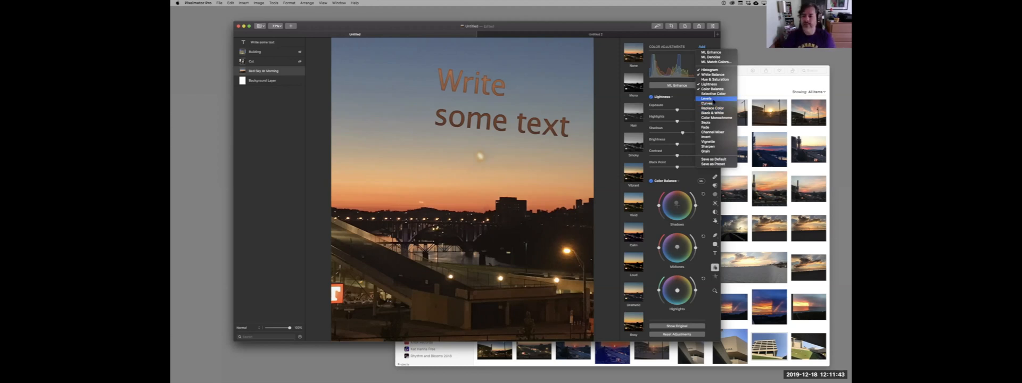
{"action": "left_click", "coordinate": [713, 102]}
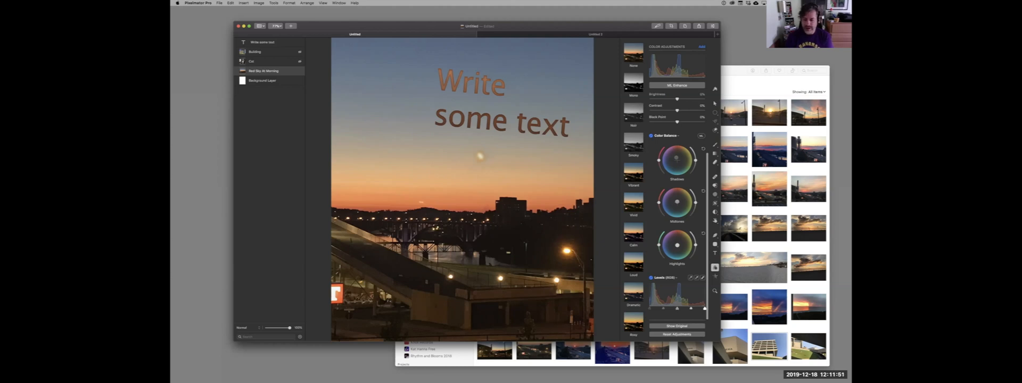
{"action": "left_click_drag", "start_coordinate": [677, 310], "coordinate": [674, 311]}
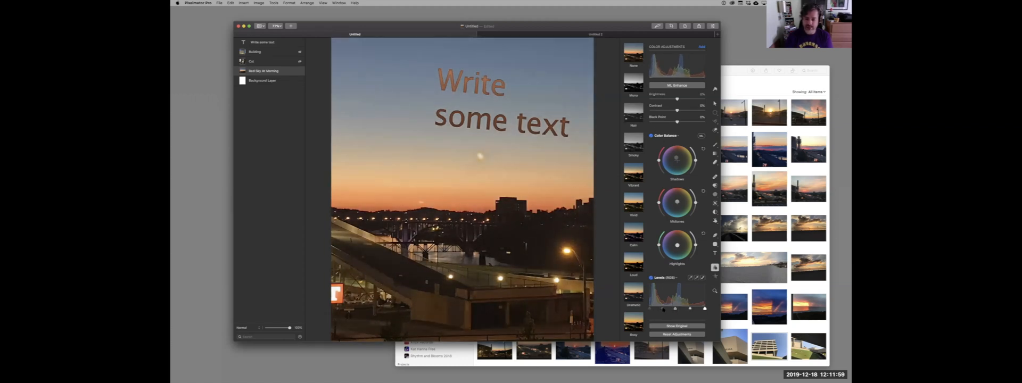
{"action": "left_click_drag", "start_coordinate": [662, 309], "coordinate": [660, 309]}
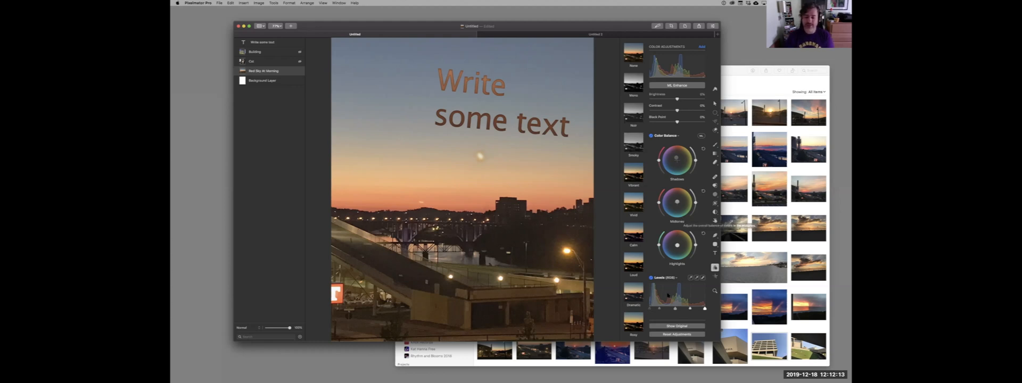
{"action": "left_click", "coordinate": [672, 334]}
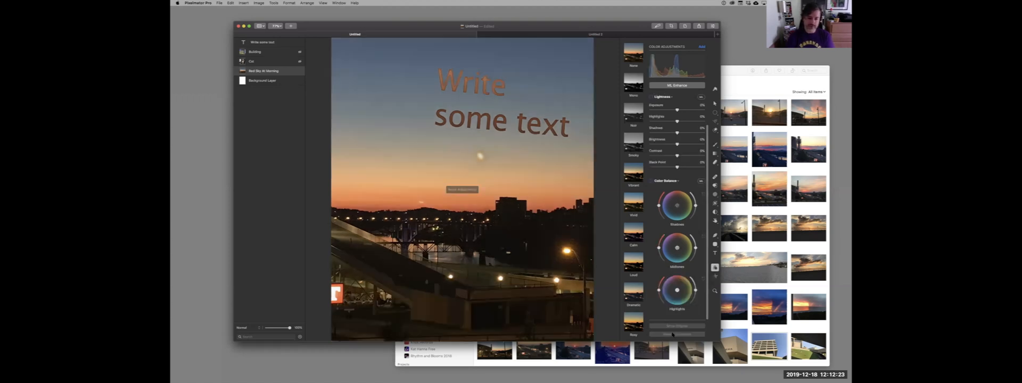
Try the Cold and Rosy color presets on the Red Sky At Morning layer, undoing each one.
{"action": "scroll", "coordinate": [643, 277], "scroll_direction": "down", "scroll_amount": 5}
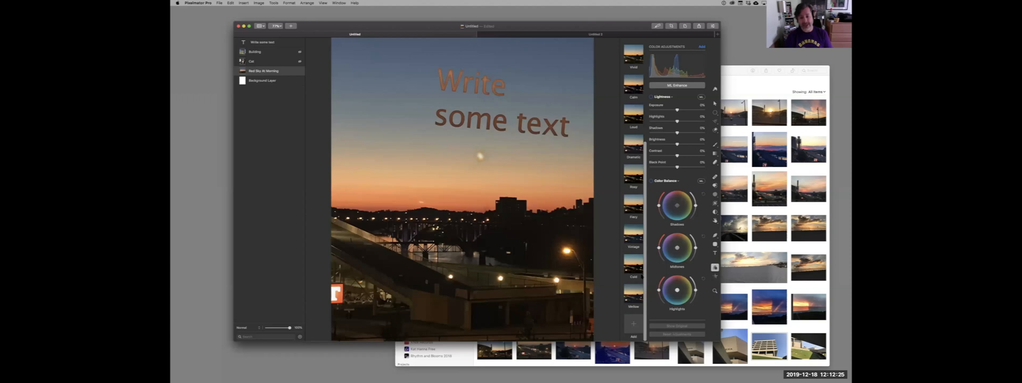
{"action": "scroll", "coordinate": [632, 136], "scroll_direction": "up", "scroll_amount": 5}
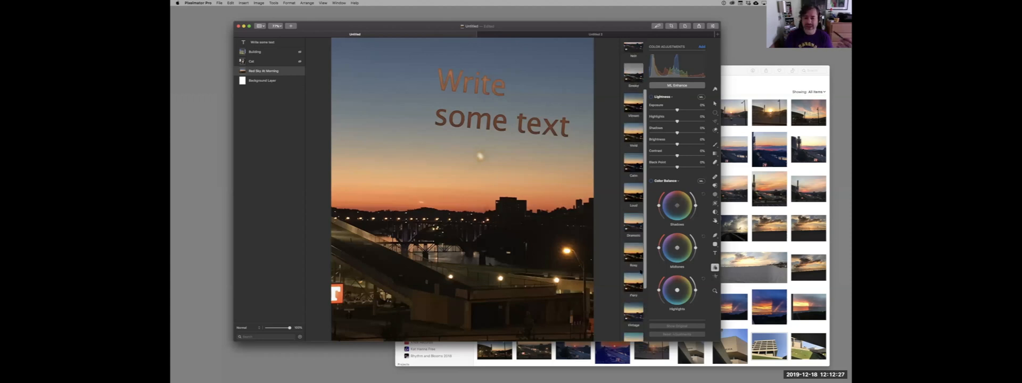
{"action": "scroll", "coordinate": [632, 137], "scroll_direction": "down", "scroll_amount": 5}
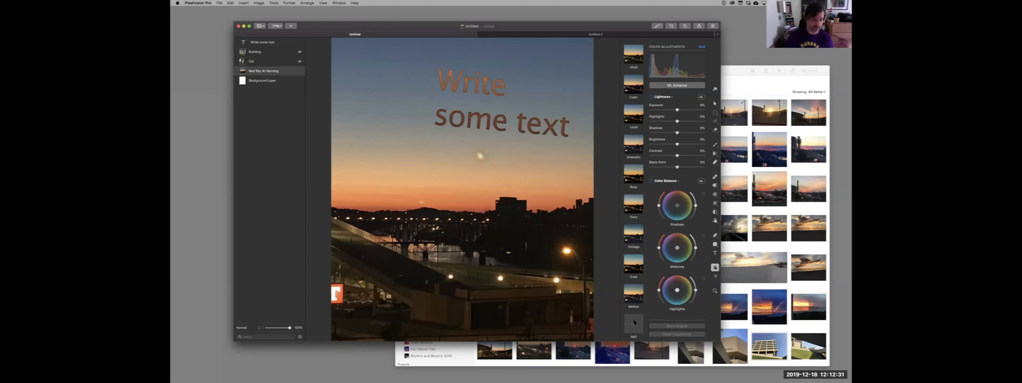
{"action": "left_click", "coordinate": [633, 264]}
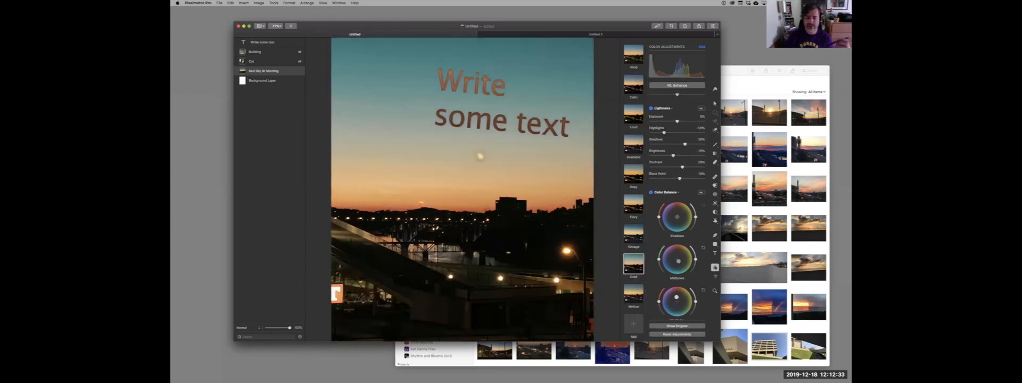
{"action": "key", "text": "super+z"}
{"action": "left_click", "coordinate": [633, 174]}
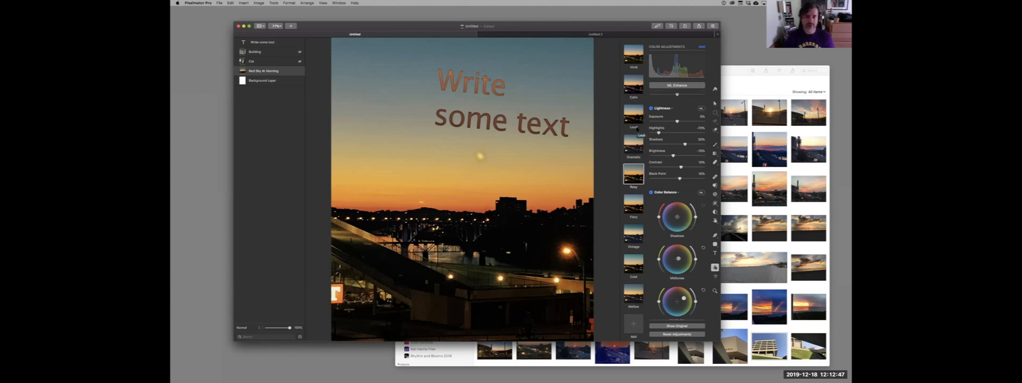
{"action": "key", "text": "super+z"}
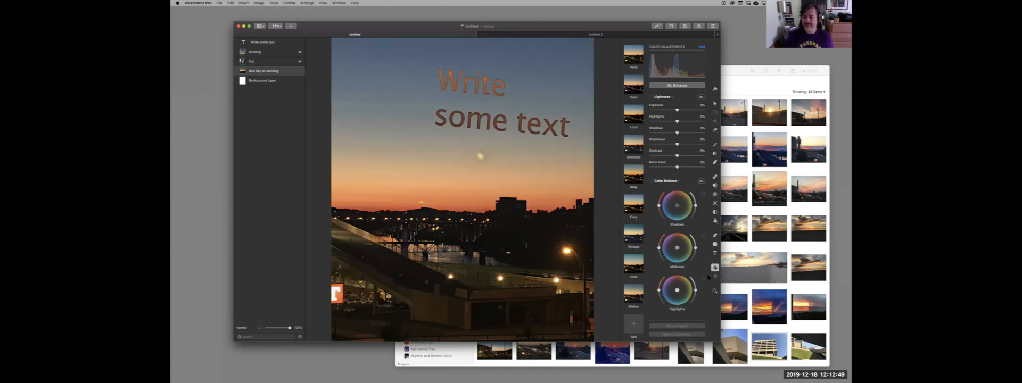
Review the effect presets and the available effect categories, including the Tile effects.
{"action": "left_click", "coordinate": [715, 276]}
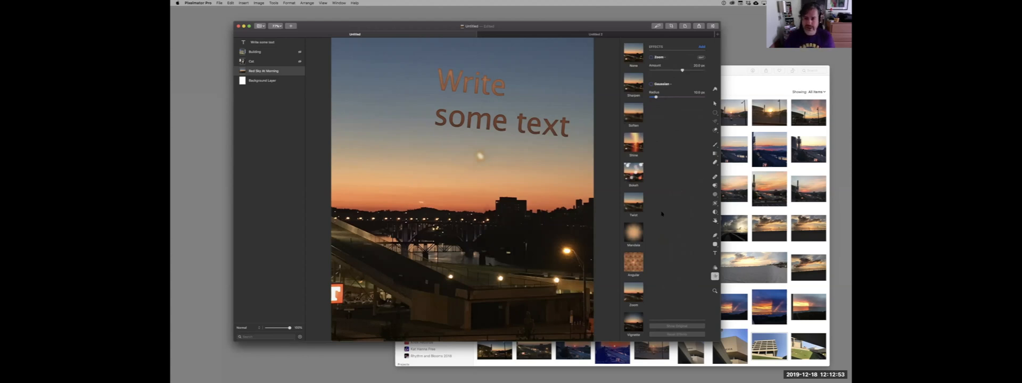
{"action": "scroll", "coordinate": [635, 230], "scroll_direction": "down", "scroll_amount": 8}
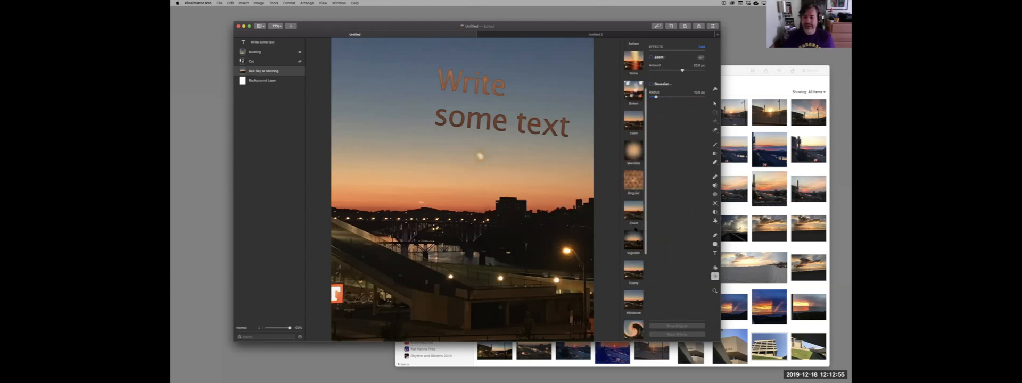
{"action": "scroll", "coordinate": [635, 230], "scroll_direction": "up", "scroll_amount": 8}
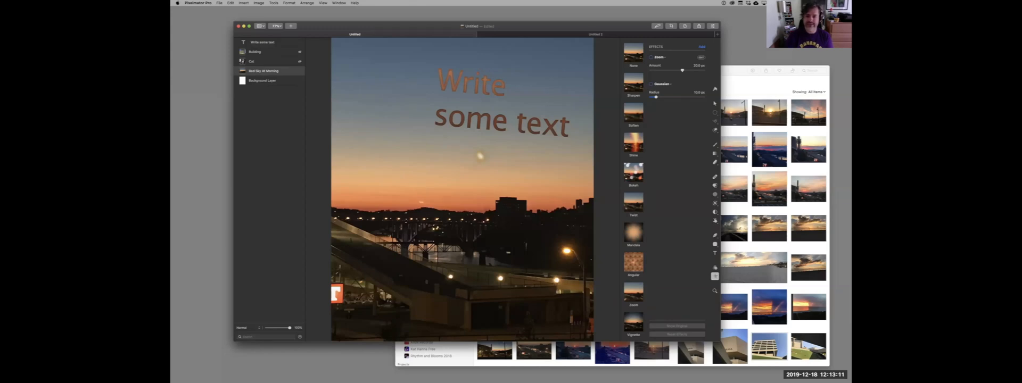
{"action": "left_click", "coordinate": [702, 47]}
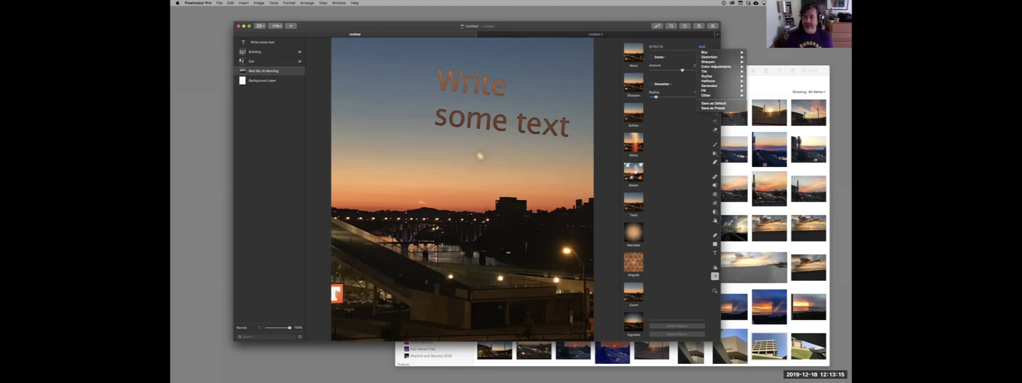
{"action": "mouse_move", "coordinate": [711, 80]}
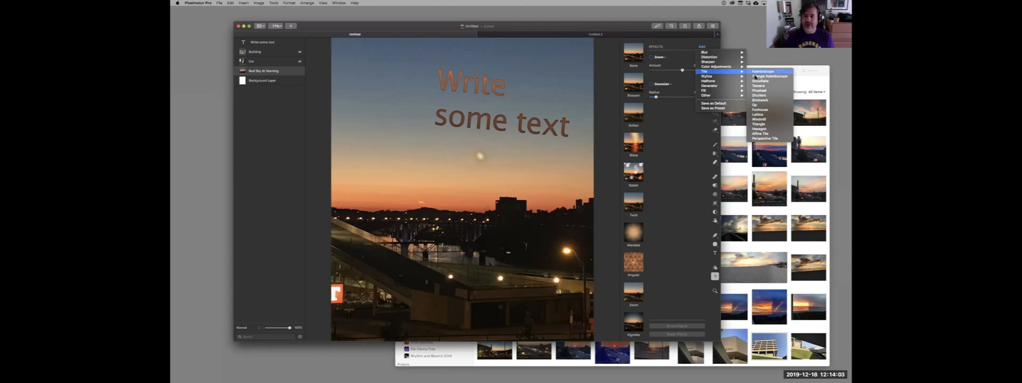
{"action": "left_click", "coordinate": [674, 140]}
Try the Wave effect preset with a smaller twist radius and a changed twist angle, and reset the effects.
{"action": "scroll", "coordinate": [633, 159], "scroll_direction": "down", "scroll_amount": 8}
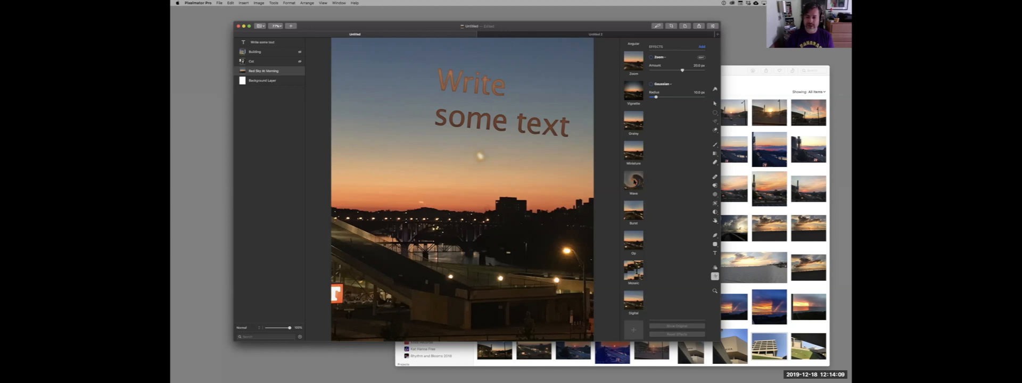
{"action": "left_click", "coordinate": [634, 180]}
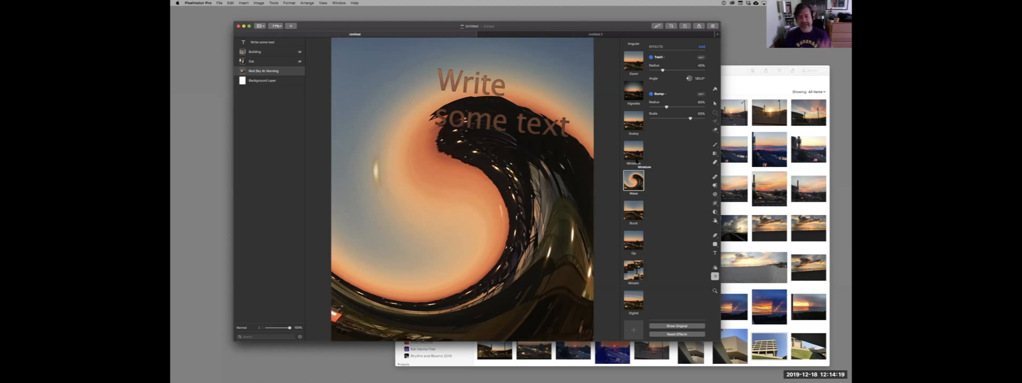
{"action": "scroll", "coordinate": [636, 162], "scroll_direction": "down", "scroll_amount": 1}
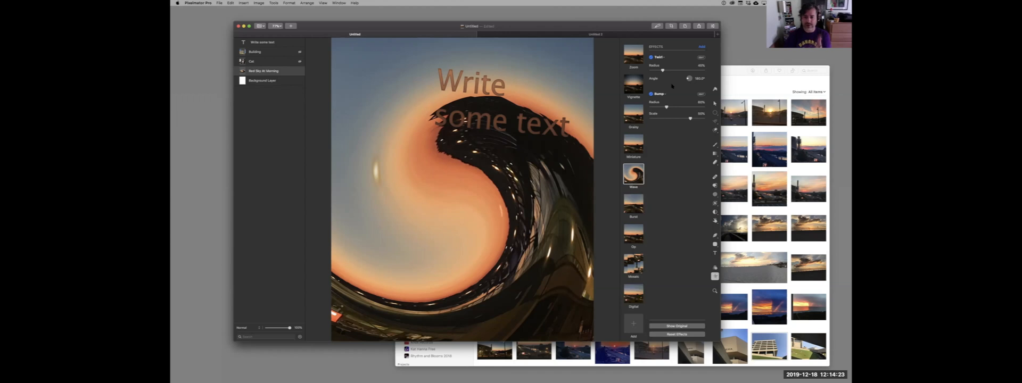
{"action": "mouse_move", "coordinate": [662, 70]}
{"action": "left_mouse_down"}
{"action": "mouse_move", "coordinate": [688, 71]}
{"action": "mouse_move", "coordinate": [654, 74]}
{"action": "left_mouse_up"}
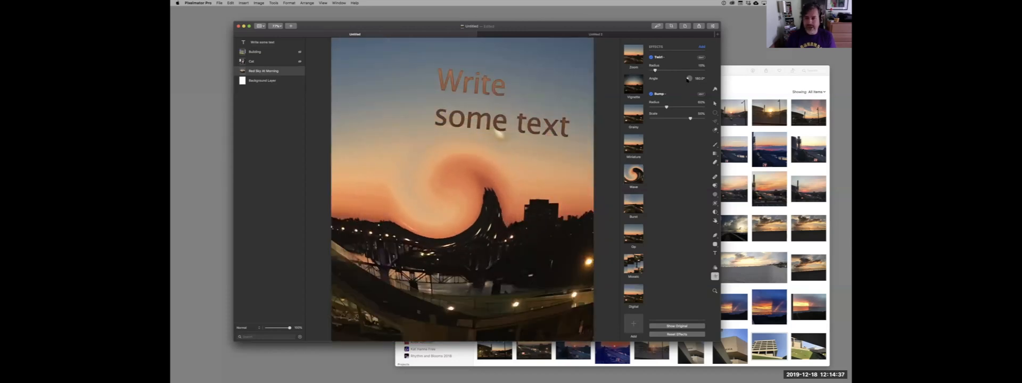
{"action": "mouse_move", "coordinate": [688, 79]}
{"action": "left_mouse_down"}
{"action": "mouse_move", "coordinate": [702, 79]}
{"action": "mouse_move", "coordinate": [701, 70]}
{"action": "left_mouse_up"}
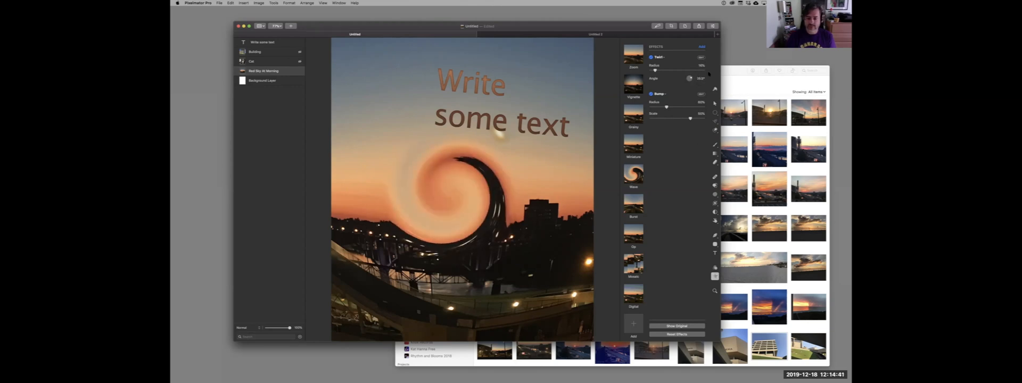
{"action": "left_click", "coordinate": [681, 335]}
Apply the Bokeh effect preset and adjust the position, size and rotation of its light spots on the image.
{"action": "scroll", "coordinate": [633, 187], "scroll_direction": "up", "scroll_amount": 5}
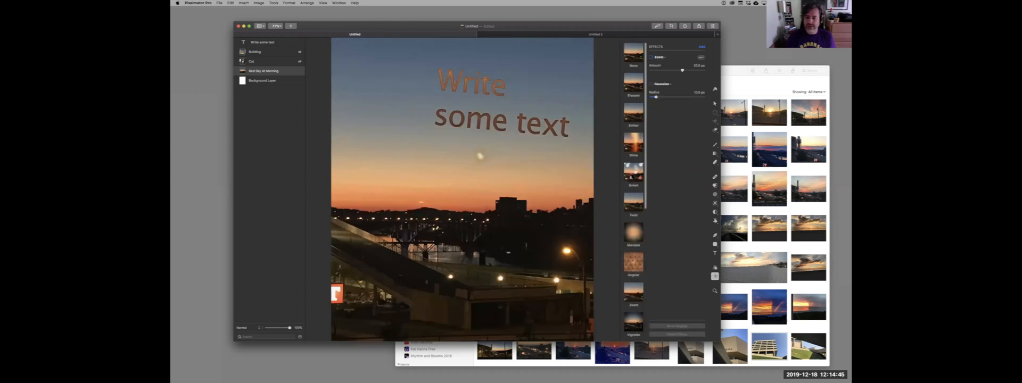
{"action": "left_click", "coordinate": [633, 170]}
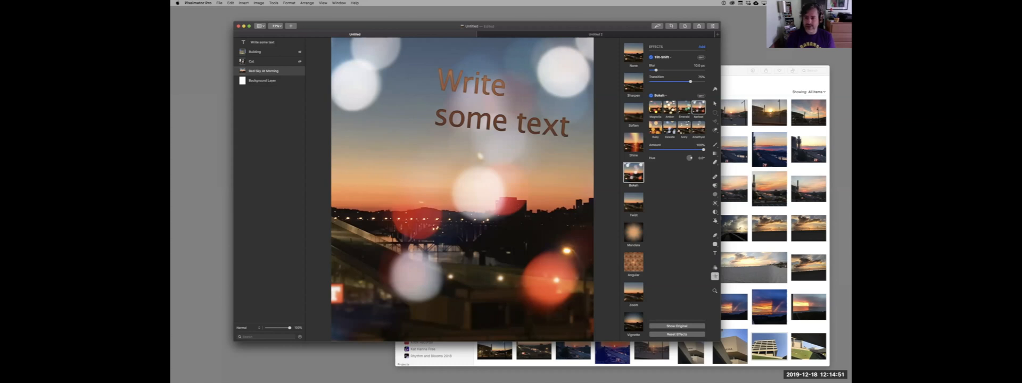
{"action": "left_click", "coordinate": [700, 96]}
{"action": "left_click_drag", "start_coordinate": [450, 192], "coordinate": [470, 204]}
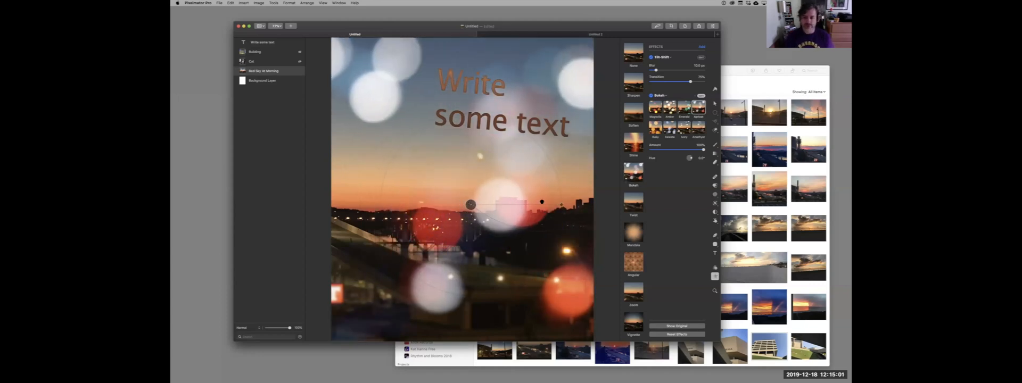
{"action": "left_click_drag", "start_coordinate": [561, 205], "coordinate": [543, 130]}
{"action": "left_click_drag", "start_coordinate": [470, 205], "coordinate": [441, 137]}
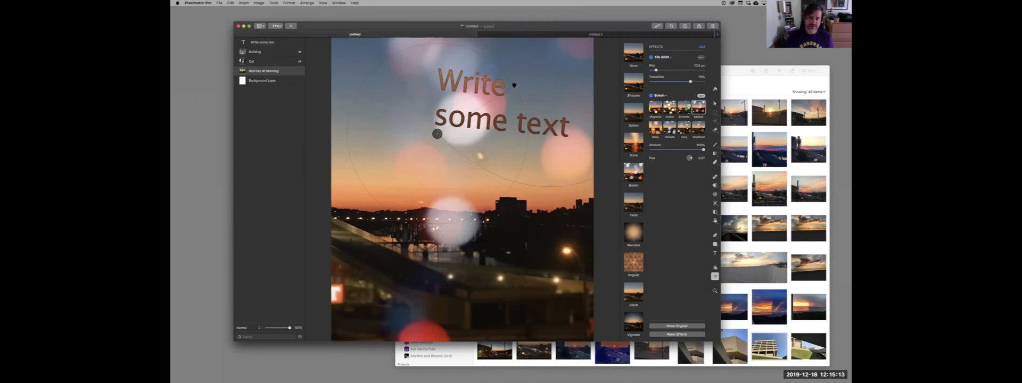
{"action": "left_click_drag", "start_coordinate": [511, 85], "coordinate": [582, 155]}
Switch the Bokeh effect to another style, rotate and resize its pattern, and shift its hue toward green and pink.
{"action": "left_click", "coordinate": [669, 126]}
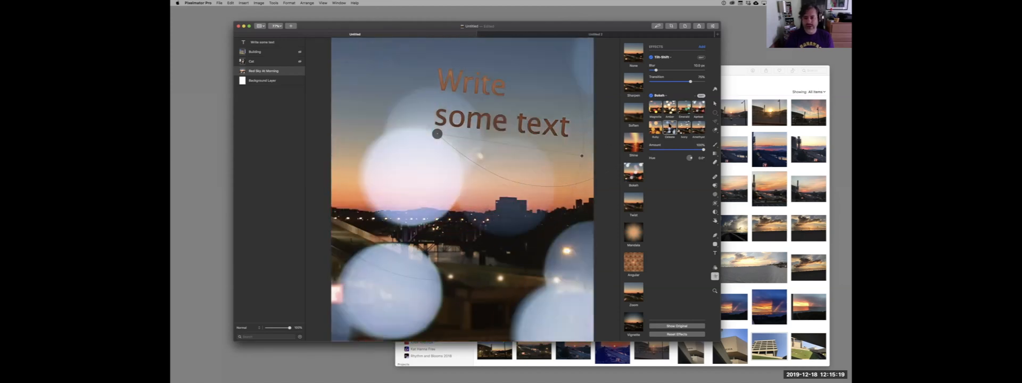
{"action": "left_click_drag", "start_coordinate": [574, 166], "coordinate": [434, 240]}
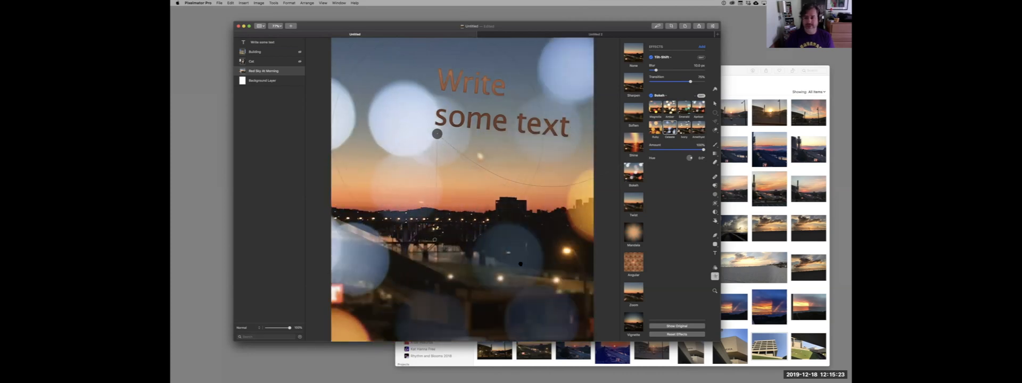
{"action": "mouse_move", "coordinate": [691, 158]}
{"action": "left_mouse_down"}
{"action": "mouse_move", "coordinate": [685, 165]}
{"action": "mouse_move", "coordinate": [686, 148]}
{"action": "left_mouse_up"}
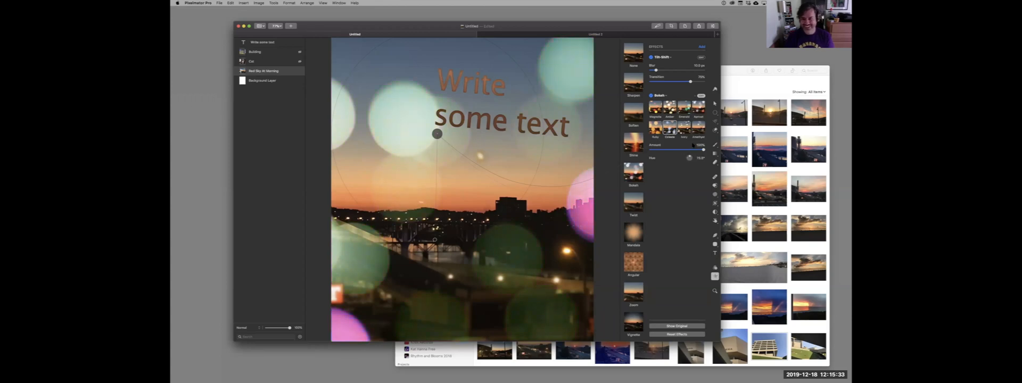
Show the hidden Cat layer and disable the Bokeh effect on the Red Sky At Morning layer.
{"action": "scroll", "coordinate": [633, 213], "scroll_direction": "down", "scroll_amount": 10}
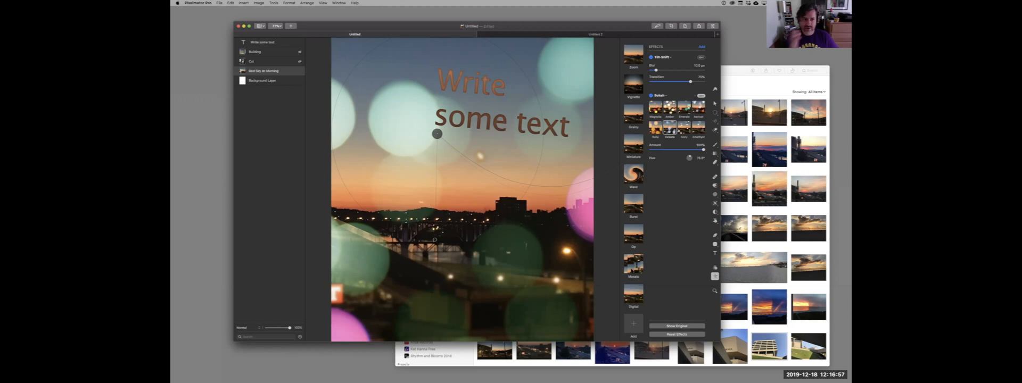
{"action": "left_click", "coordinate": [300, 62]}
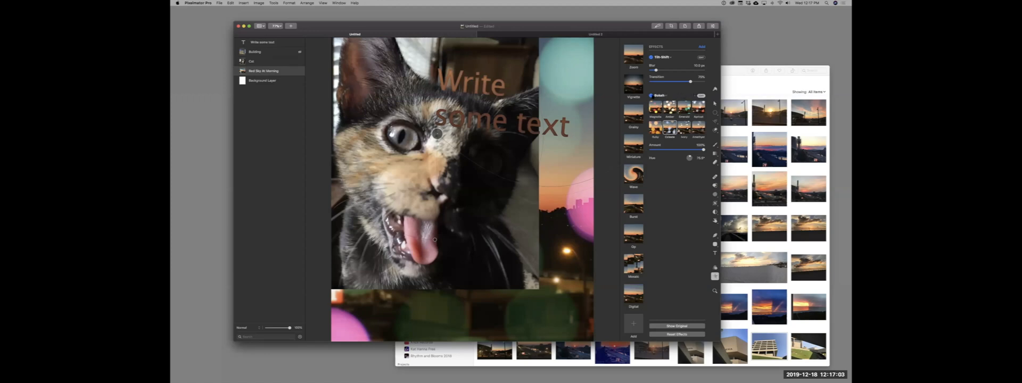
{"action": "left_click", "coordinate": [650, 95]}
Enlarge the Cat layer proportionally to span the canvas width and move it slightly down.
{"action": "key", "text": "v"}
{"action": "left_click", "coordinate": [510, 172]}
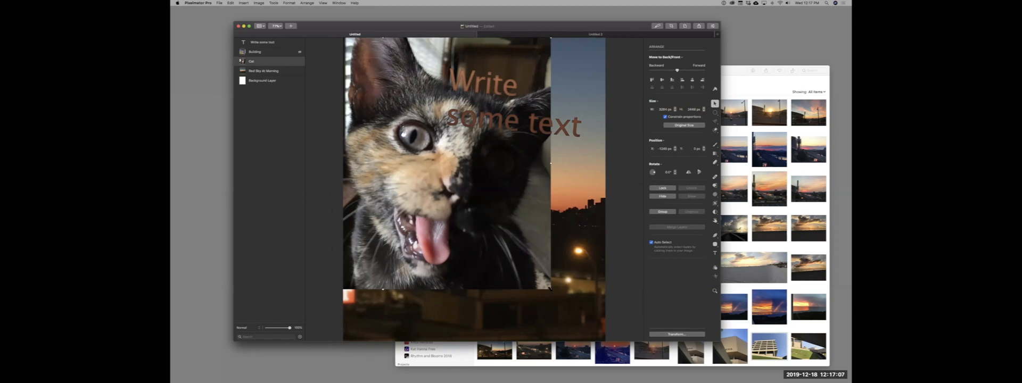
{"action": "left_click_drag", "start_coordinate": [550, 289], "coordinate": [618, 338]}
{"action": "left_click_drag", "start_coordinate": [595, 304], "coordinate": [591, 313]}
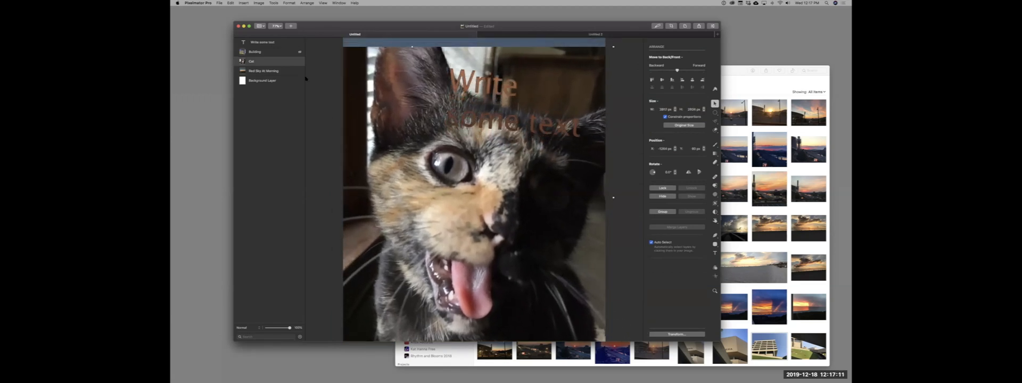
Hide the text layer above the cat photo and bring up the effects for the Cat layer.
{"action": "left_click", "coordinate": [300, 42]}
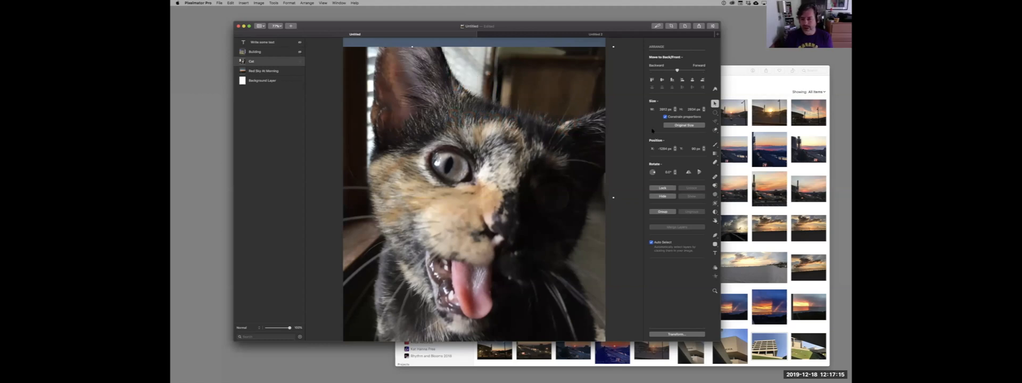
{"action": "left_click", "coordinate": [715, 276]}
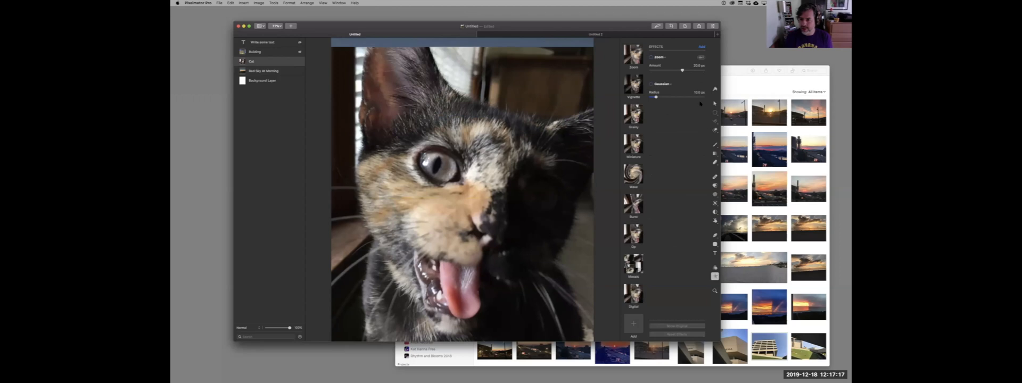
Try the CMYK Halftone effect on the Cat layer and undo it.
{"action": "left_click", "coordinate": [701, 47]}
{"action": "mouse_move", "coordinate": [711, 81]}
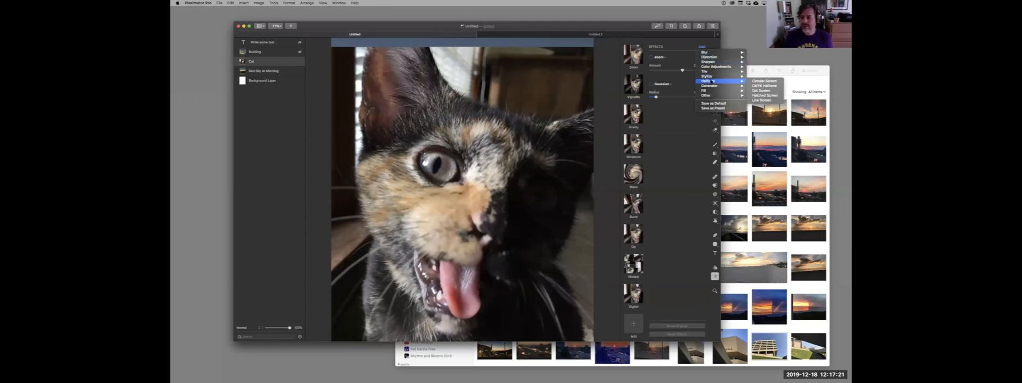
{"action": "left_click", "coordinate": [760, 85]}
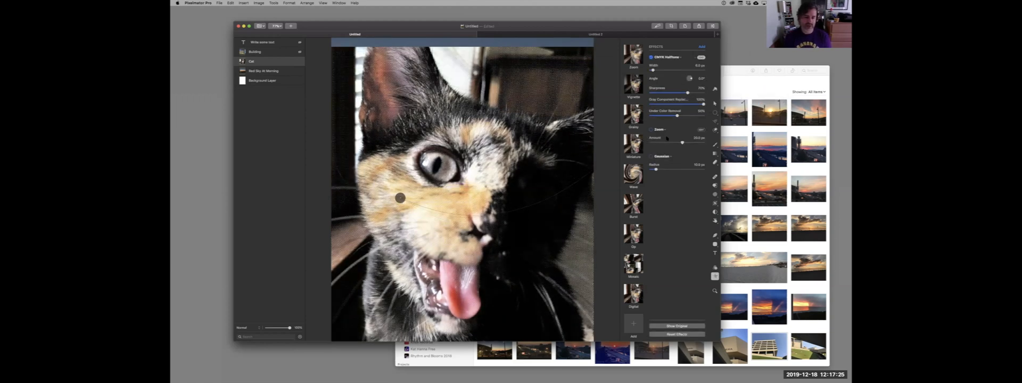
{"action": "key", "text": "super+z"}
Try the Comics effect from the Stylize category on the Cat layer.
{"action": "left_click", "coordinate": [701, 47]}
{"action": "mouse_move", "coordinate": [720, 91]}
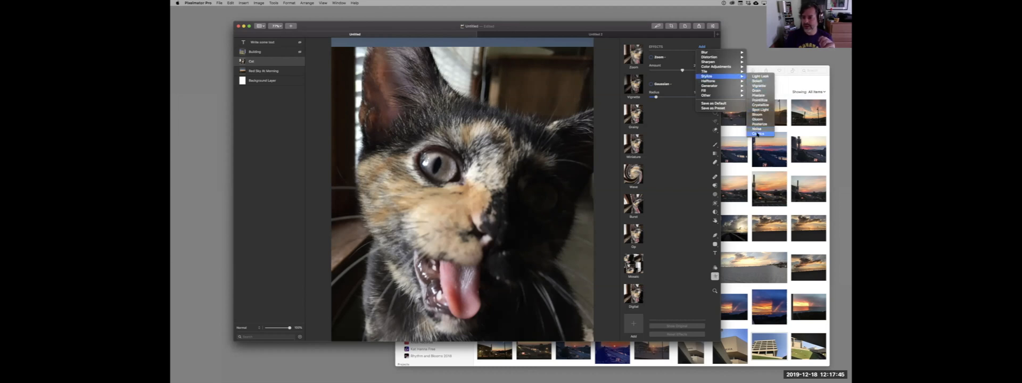
{"action": "left_click", "coordinate": [757, 134]}
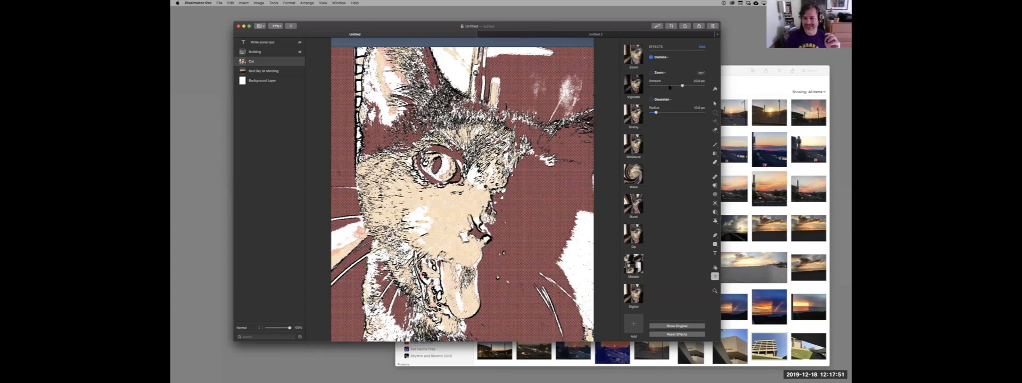
Check the options available for the Comics effect and undo the effect on the Cat layer.
{"action": "left_click", "coordinate": [667, 57]}
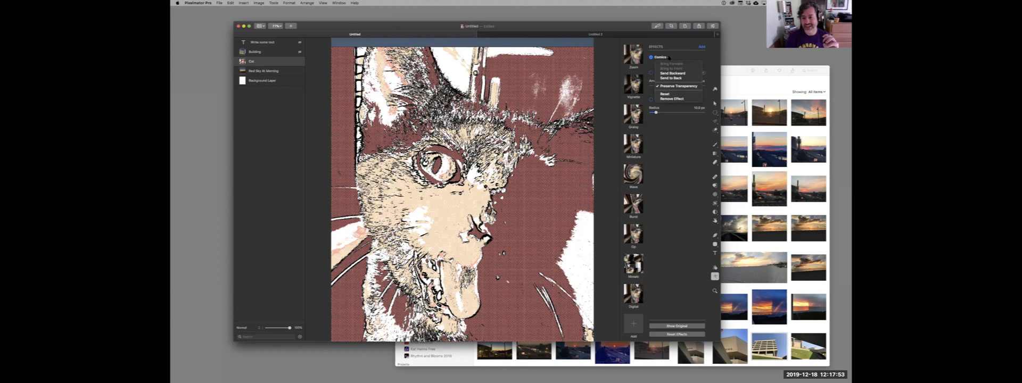
{"action": "left_click", "coordinate": [672, 57]}
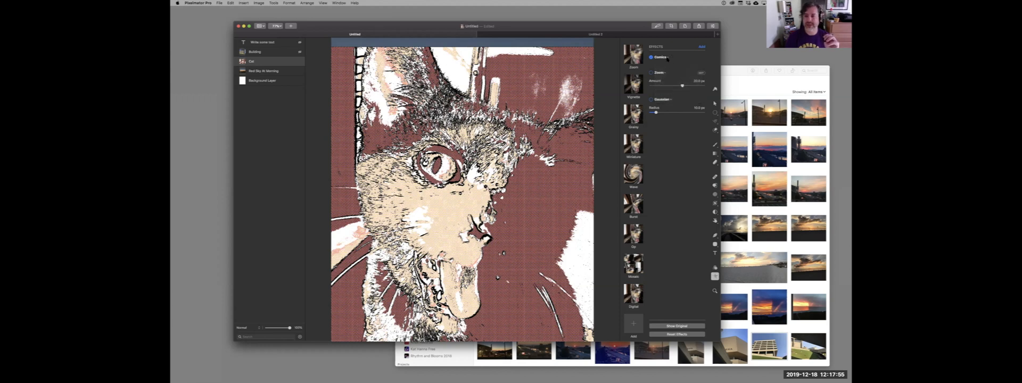
{"action": "left_click", "coordinate": [667, 57]}
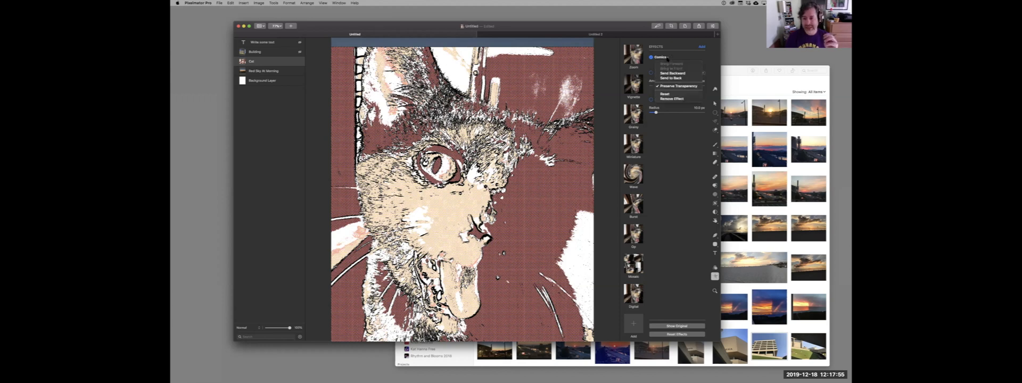
{"action": "left_click", "coordinate": [682, 127]}
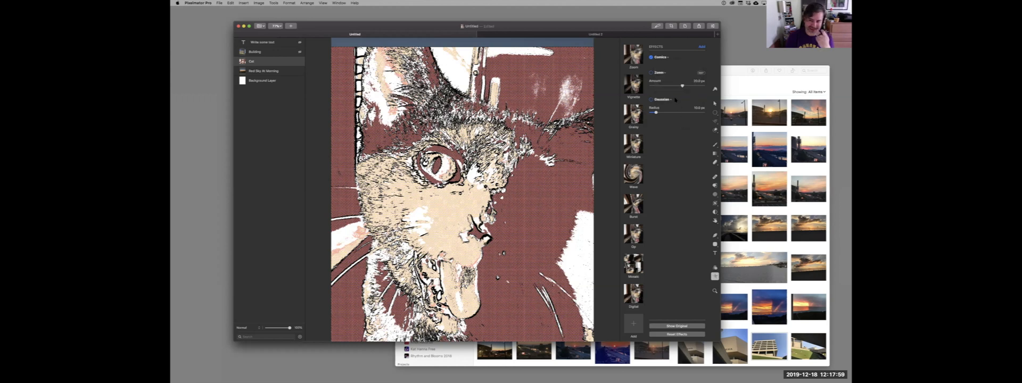
{"action": "left_click", "coordinate": [668, 57]}
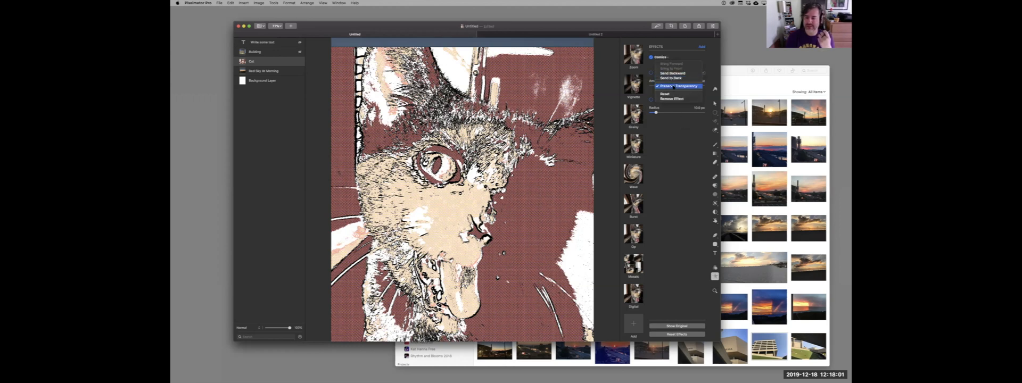
{"action": "left_click", "coordinate": [674, 128]}
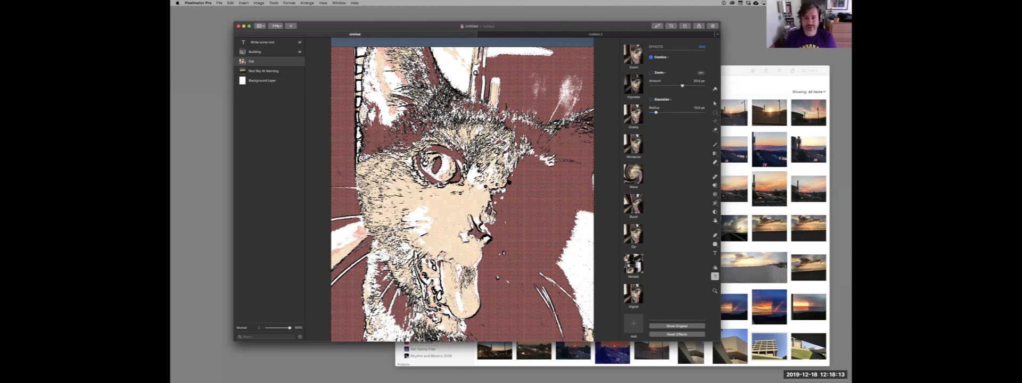
{"action": "key", "text": "super+z"}
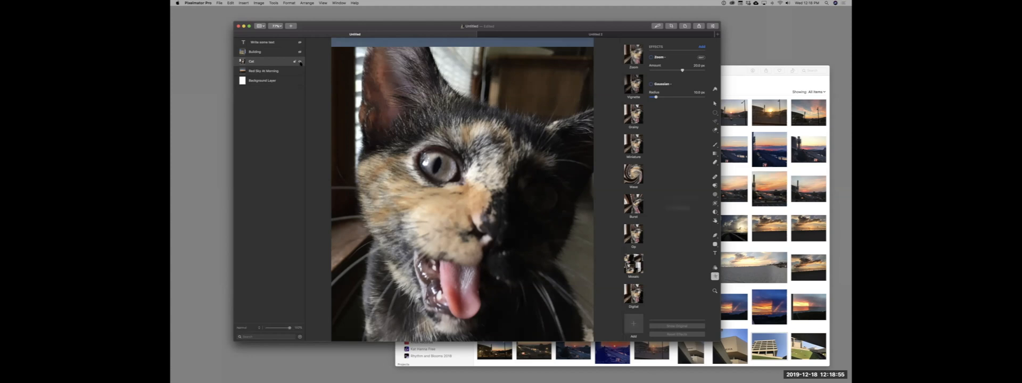
Hide the Cat layer and apply the Mosaic effect preset to the Red Sky At Morning layer.
{"action": "left_click", "coordinate": [299, 61]}
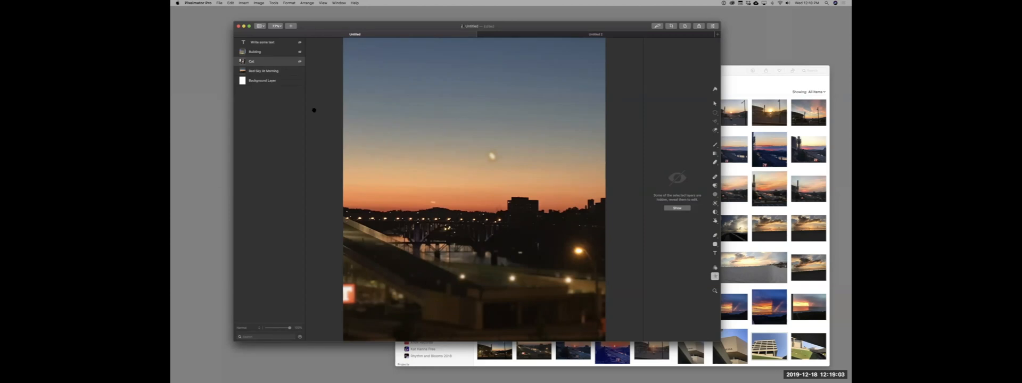
{"action": "left_click", "coordinate": [277, 73]}
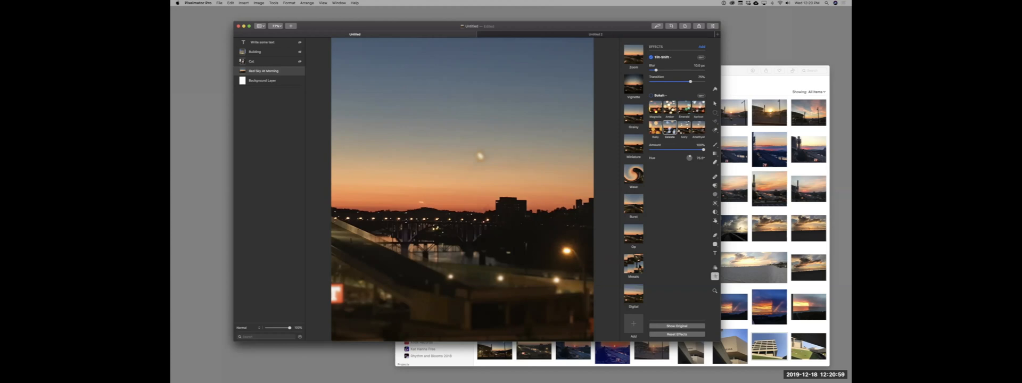
{"action": "left_click", "coordinate": [633, 263]}
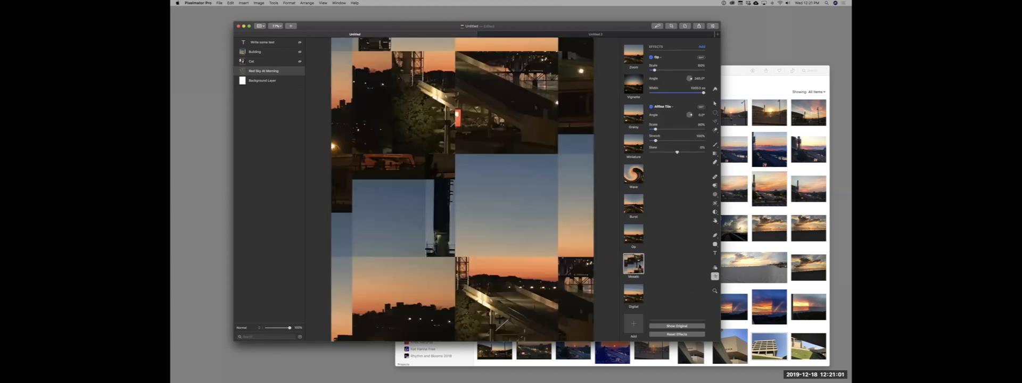